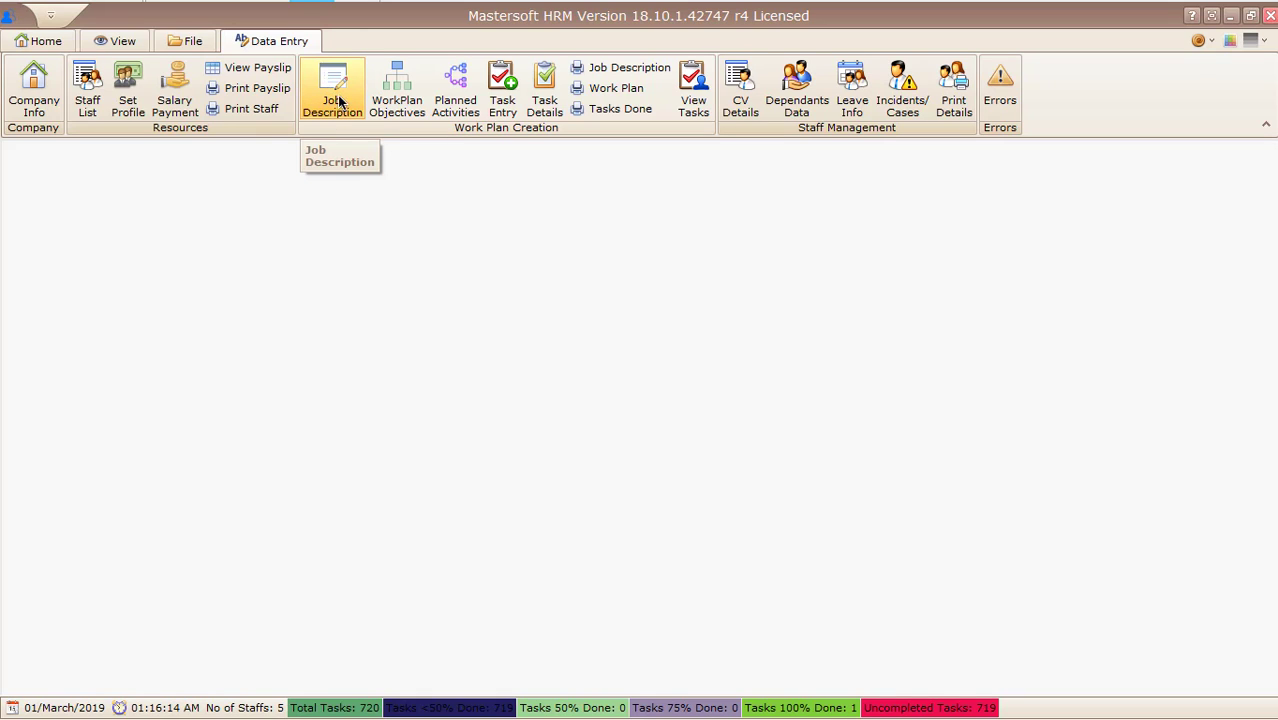
Examine the tasks scheduled in the day view for 27 and 28 February and 1 March 2019.
{"action": "left_click", "coordinate": [338, 96]}
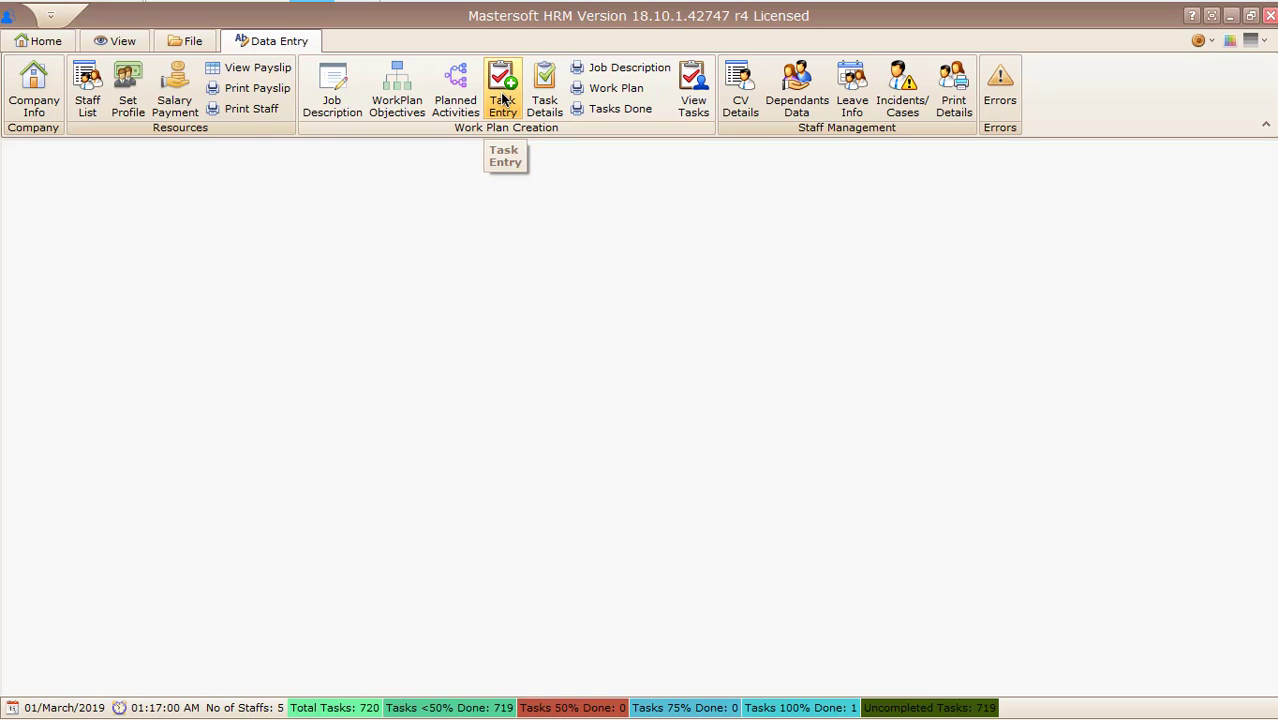
{"action": "left_click", "coordinate": [52, 42]}
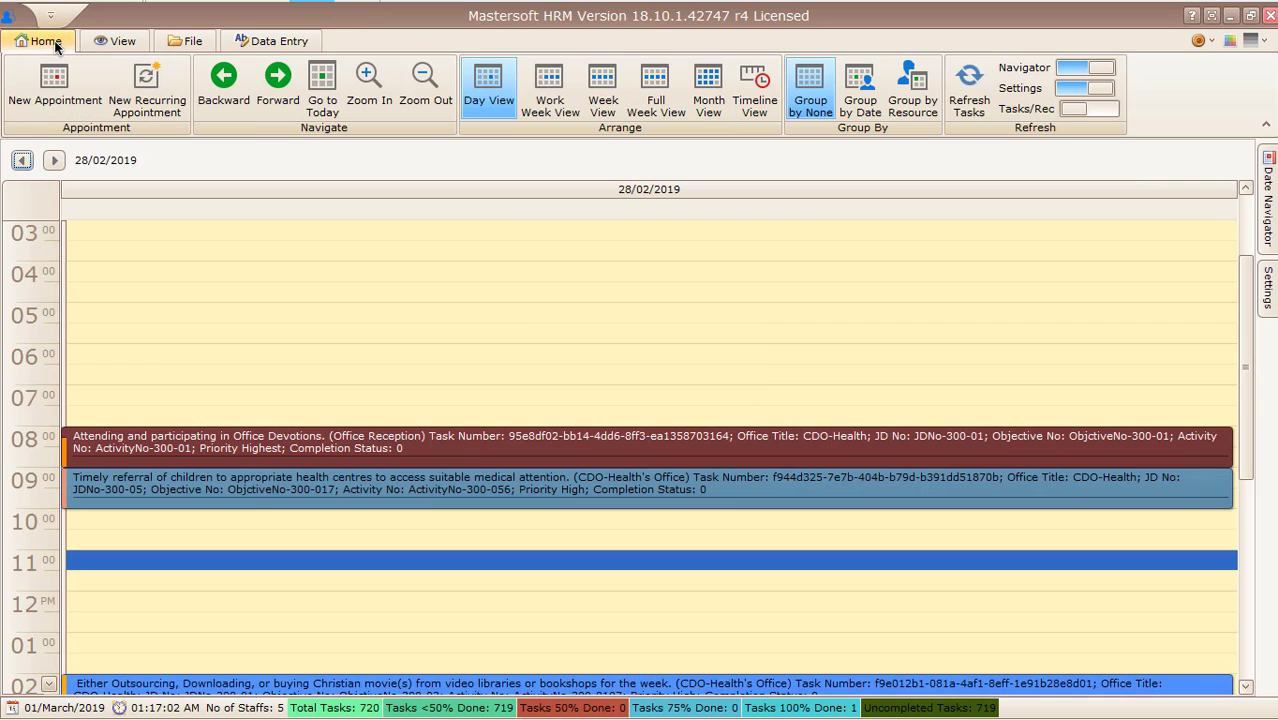
{"action": "scroll", "coordinate": [347, 530], "scroll_direction": "down", "scroll_amount": 3}
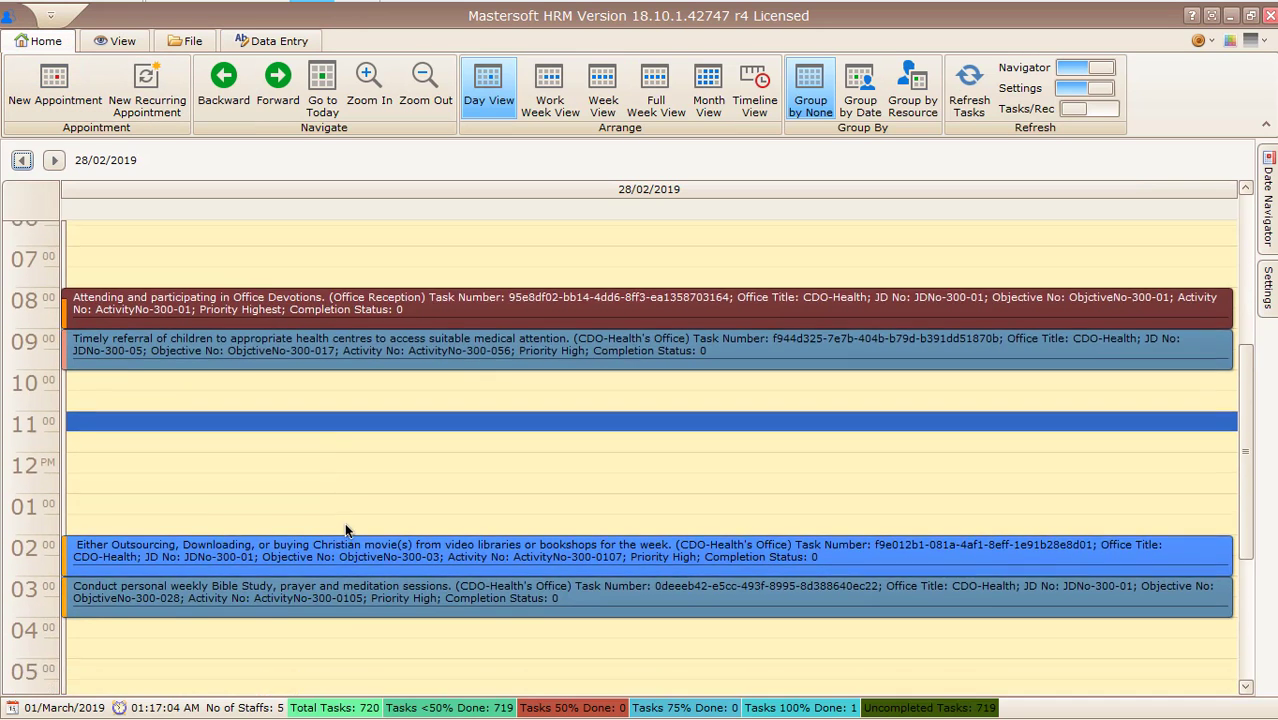
{"action": "scroll", "coordinate": [345, 530], "scroll_direction": "down", "scroll_amount": 1}
{"action": "mouse_move", "coordinate": [390, 312]}
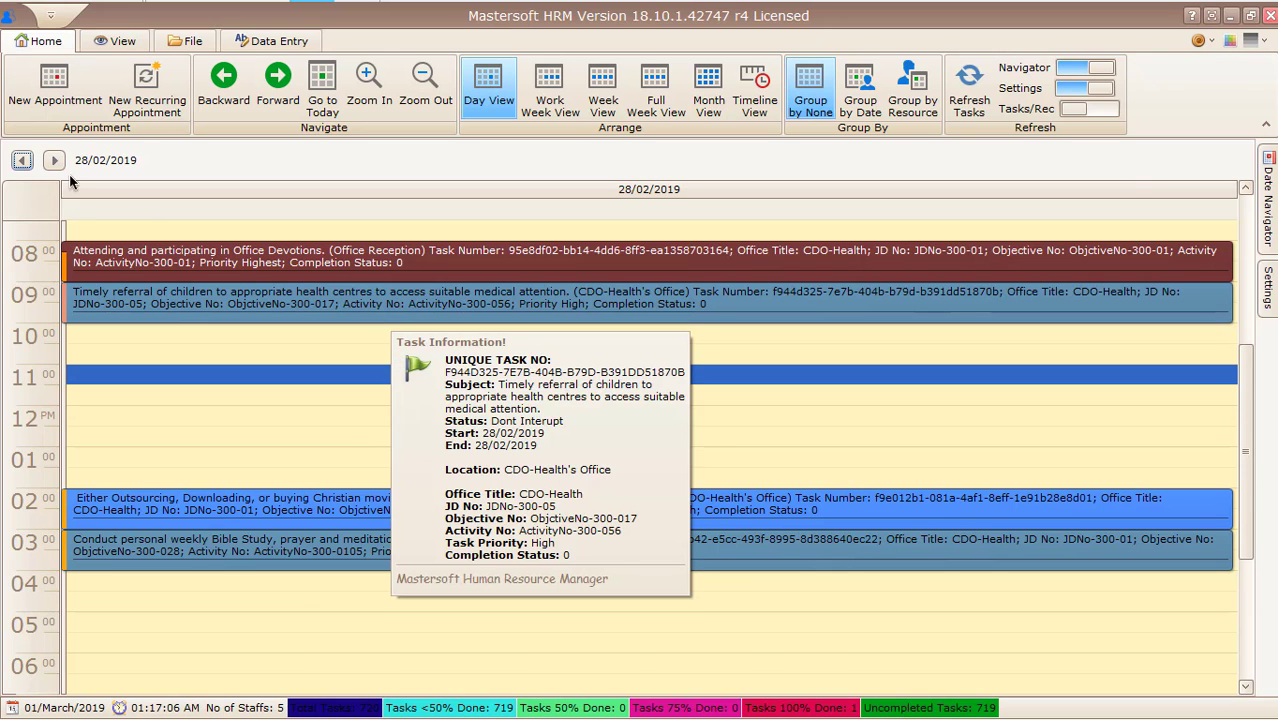
{"action": "left_click", "coordinate": [22, 160]}
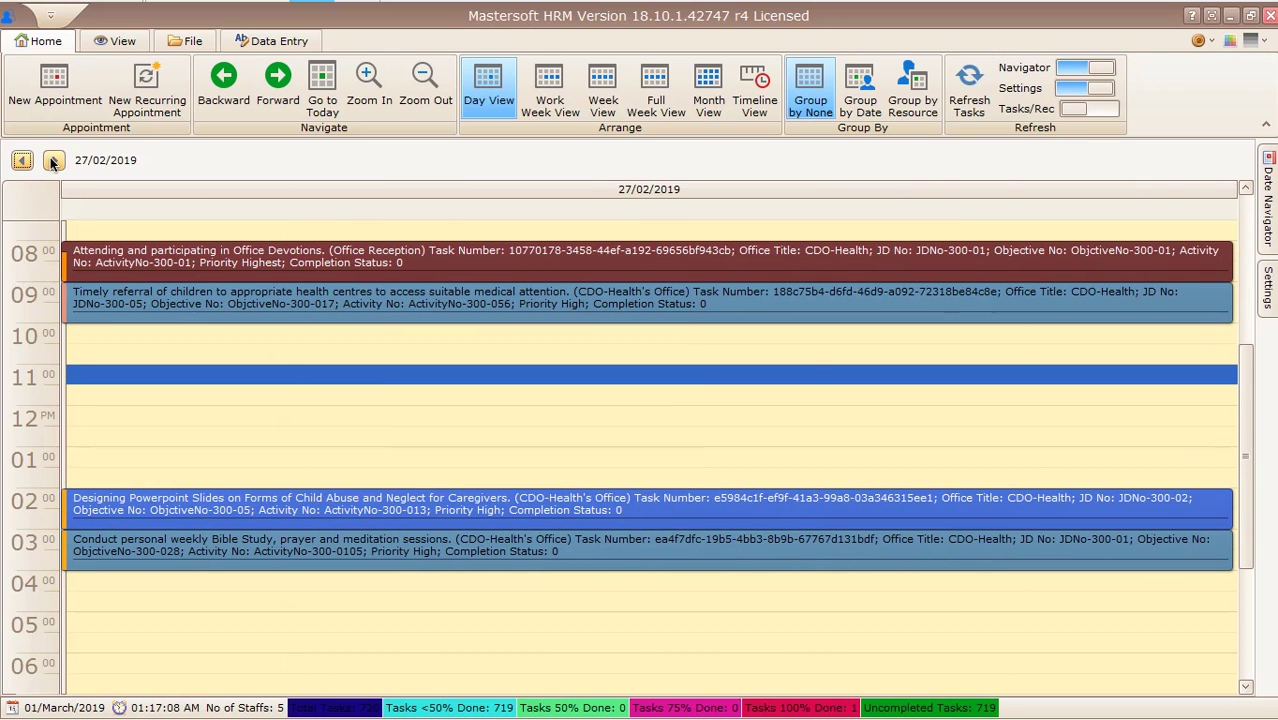
{"action": "left_click", "coordinate": [53, 162]}
{"action": "left_click", "coordinate": [53, 162]}
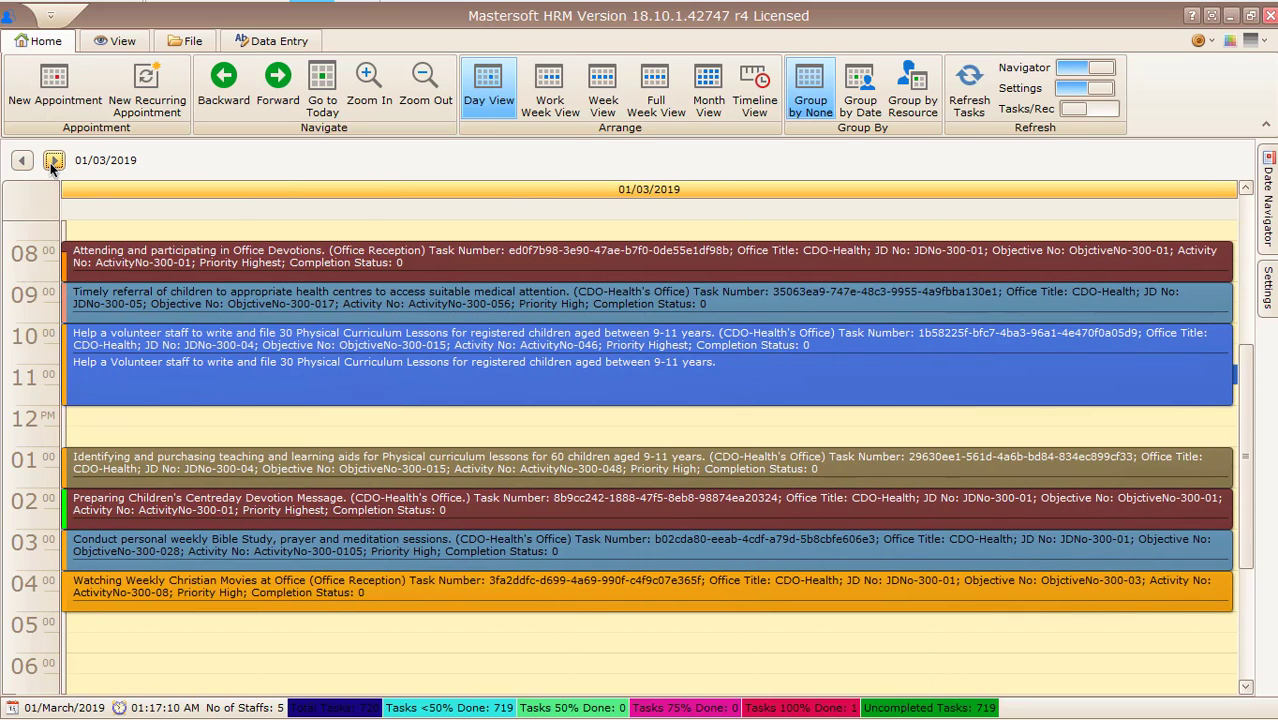
{"action": "left_click", "coordinate": [282, 44]}
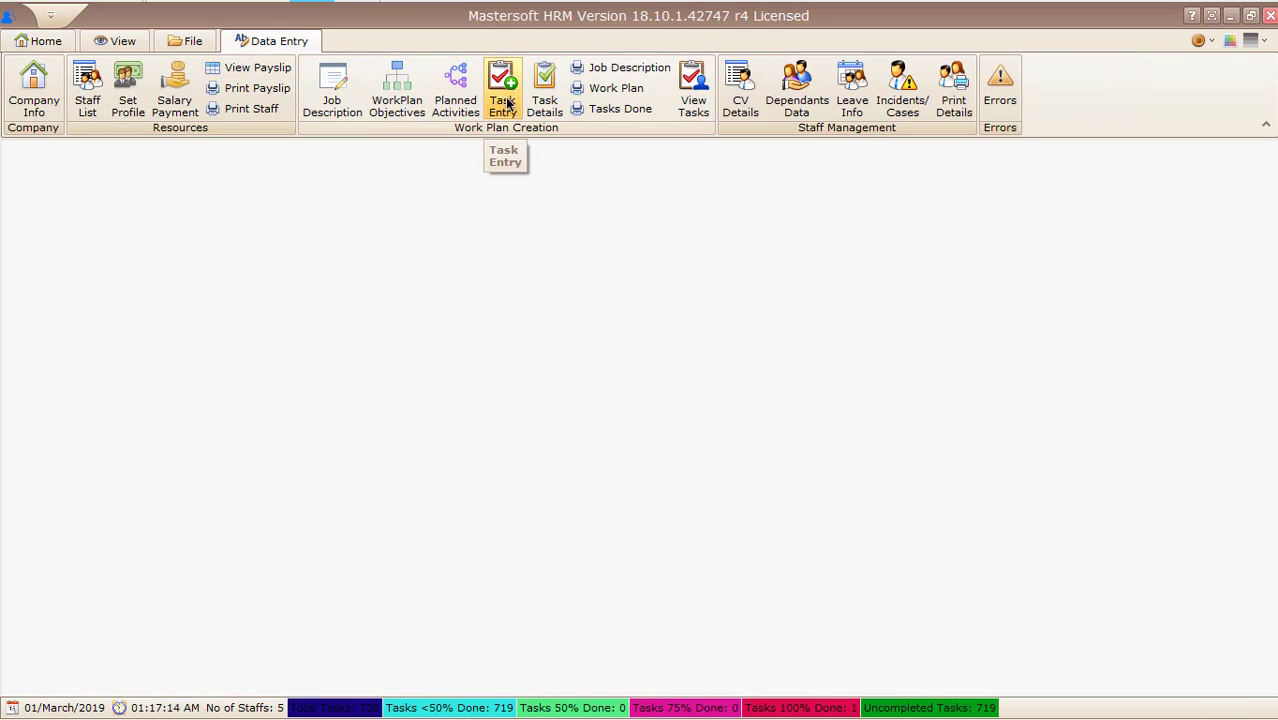
{"action": "left_click", "coordinate": [40, 41]}
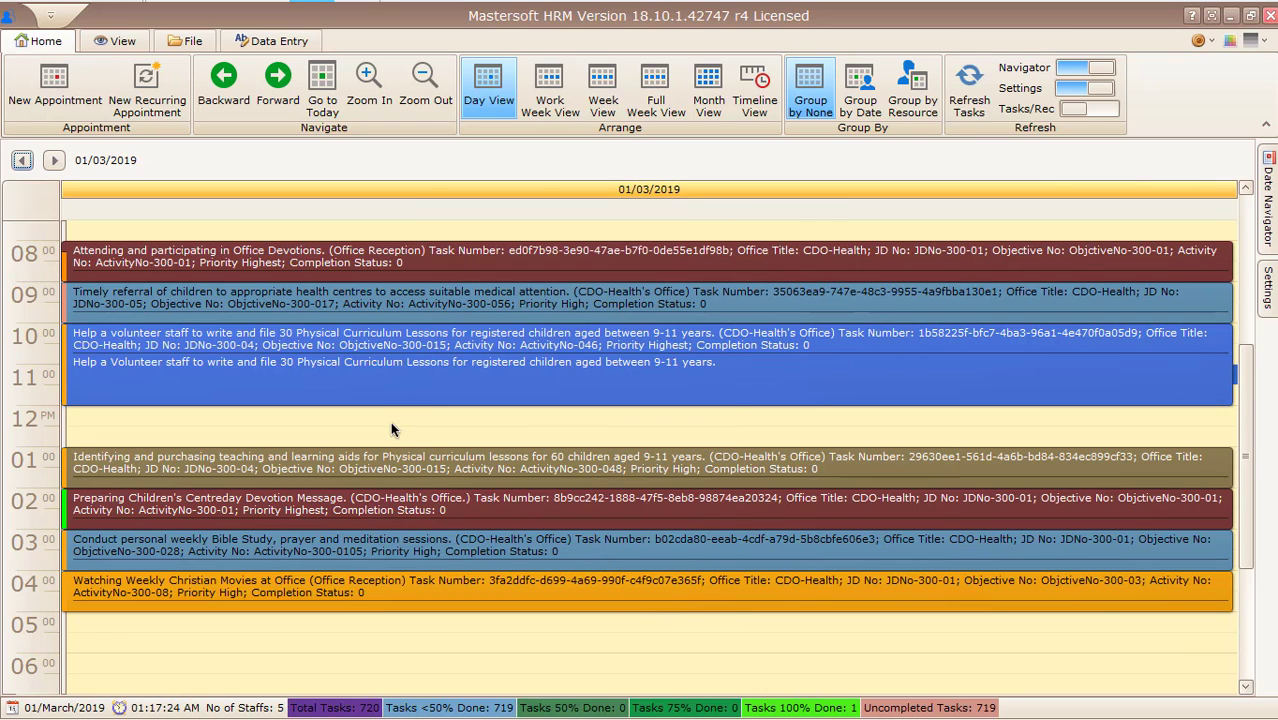
{"action": "mouse_move", "coordinate": [537, 248]}
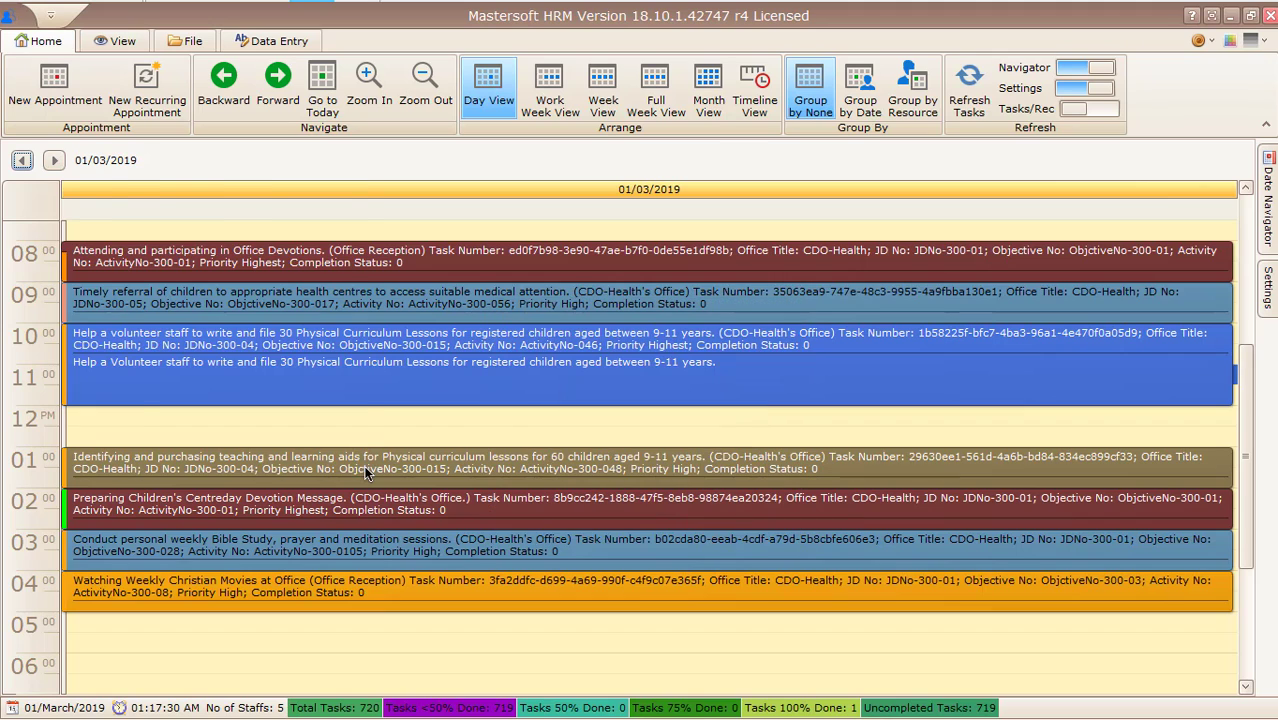
Open the Job Description Entry Form and choose the Health department with the CDO-Health position.
{"action": "left_click", "coordinate": [272, 44]}
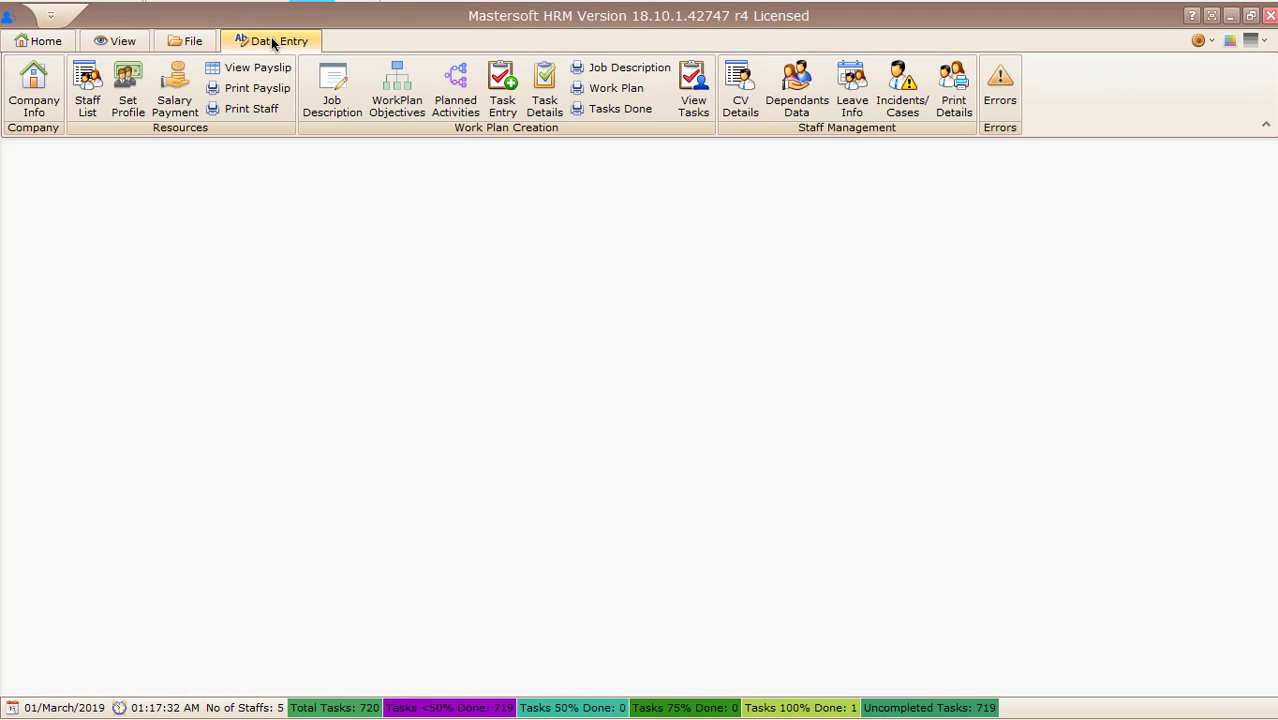
{"action": "left_click", "coordinate": [337, 86]}
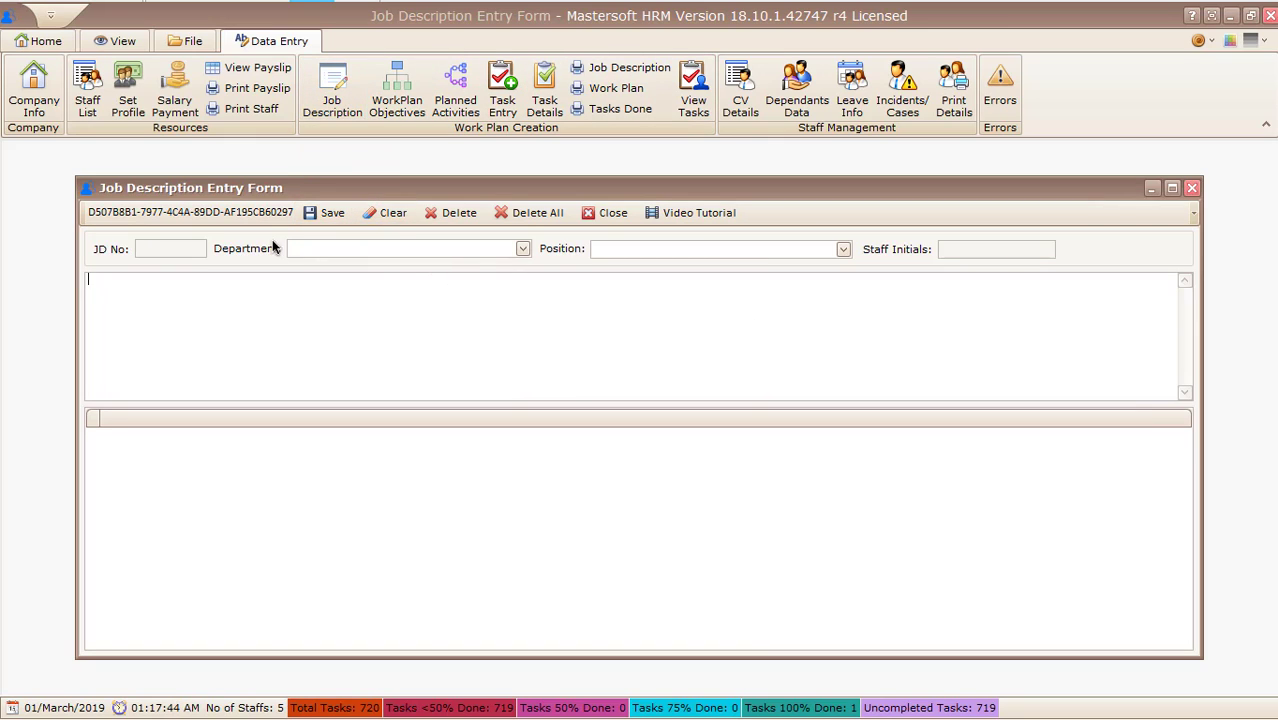
{"action": "left_click", "coordinate": [522, 249]}
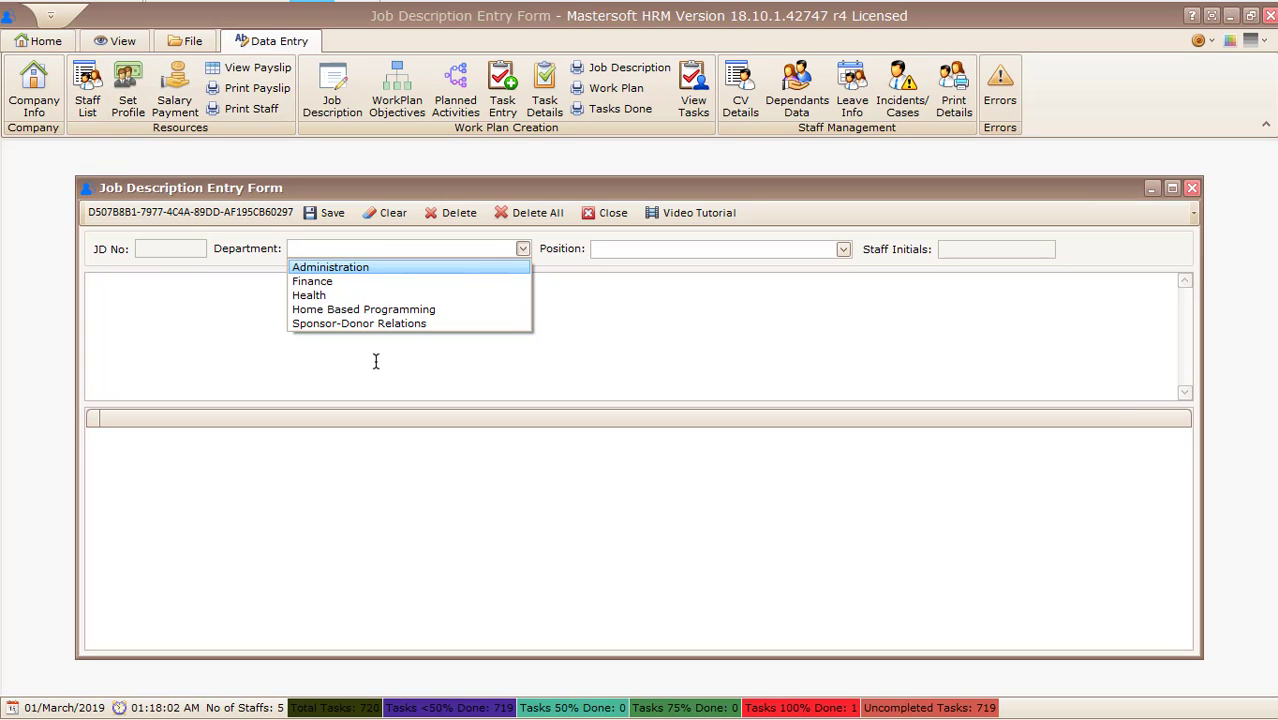
{"action": "left_click", "coordinate": [345, 297]}
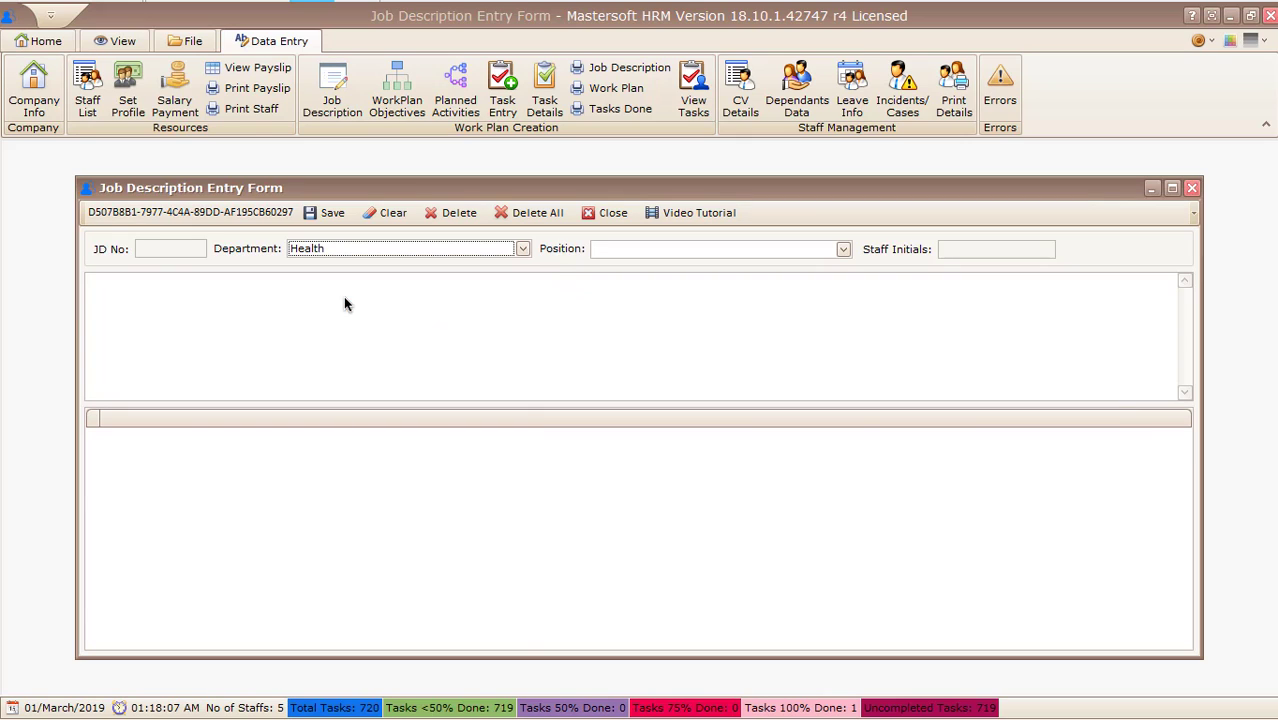
{"action": "left_click", "coordinate": [659, 253]}
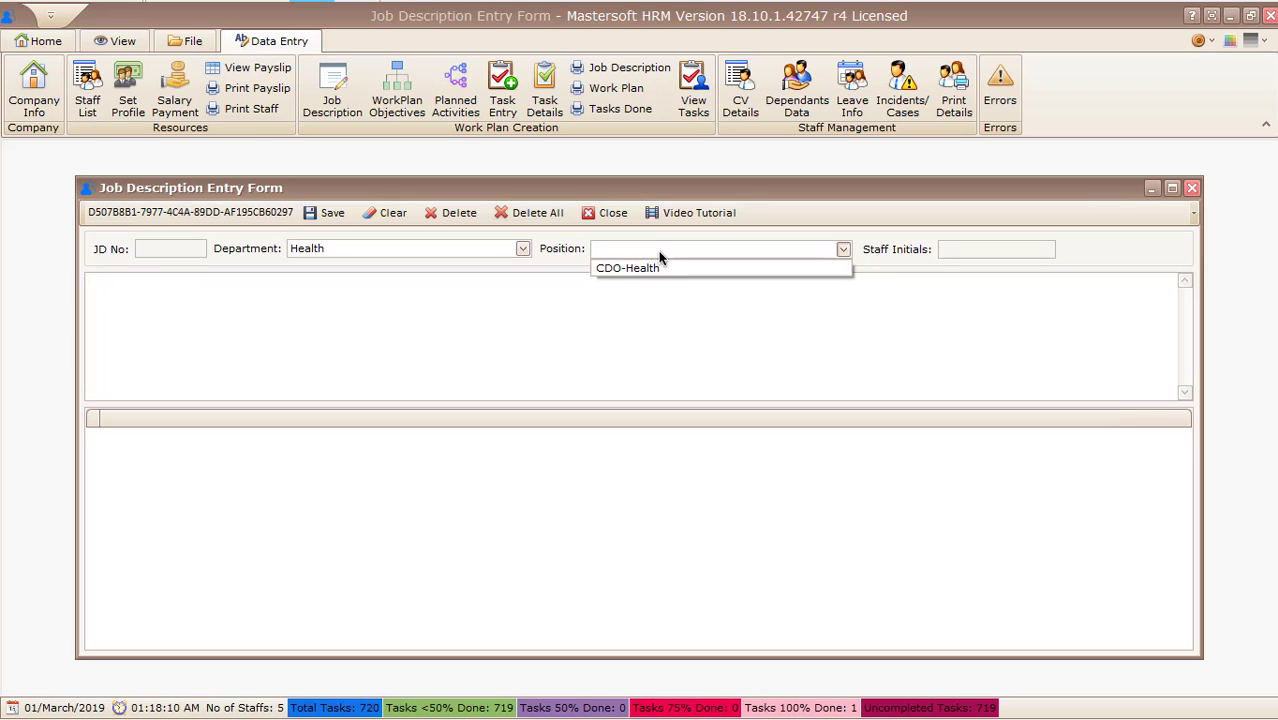
{"action": "left_click", "coordinate": [628, 268]}
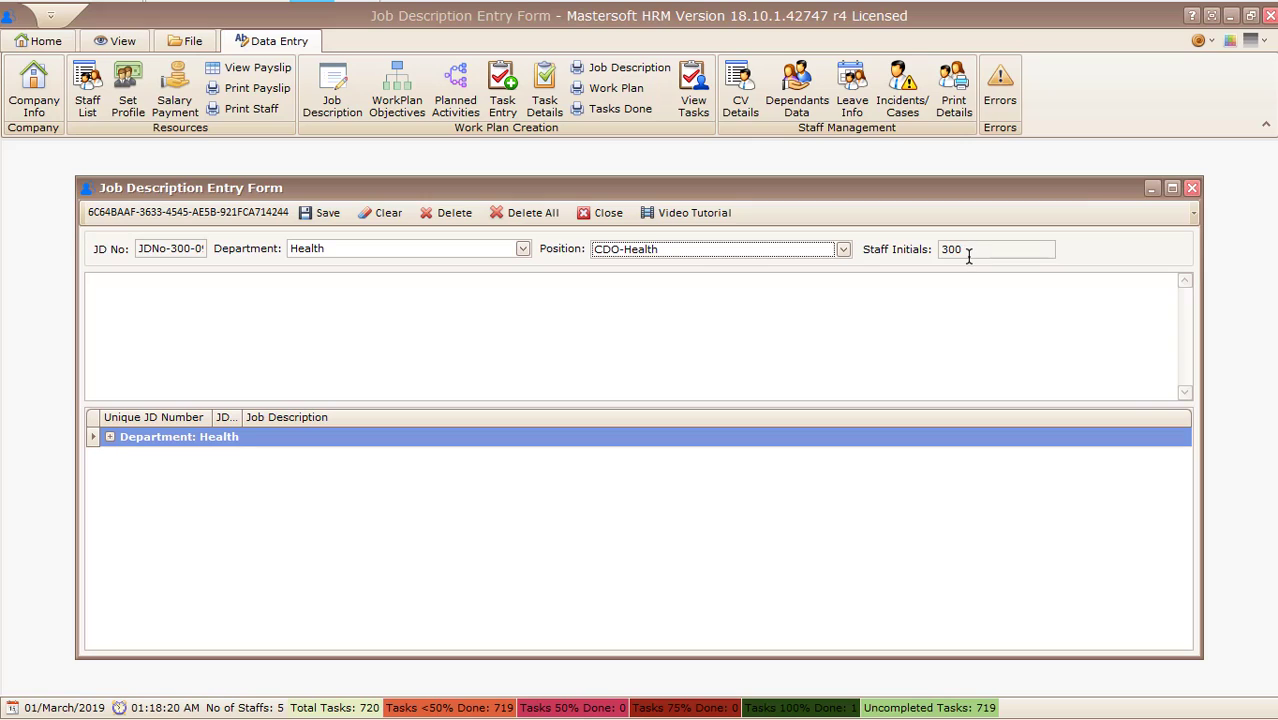
Expand the Health department and CDO-Health office title groups, and maximize the form with the ribbon collapsed.
{"action": "left_click", "coordinate": [109, 436]}
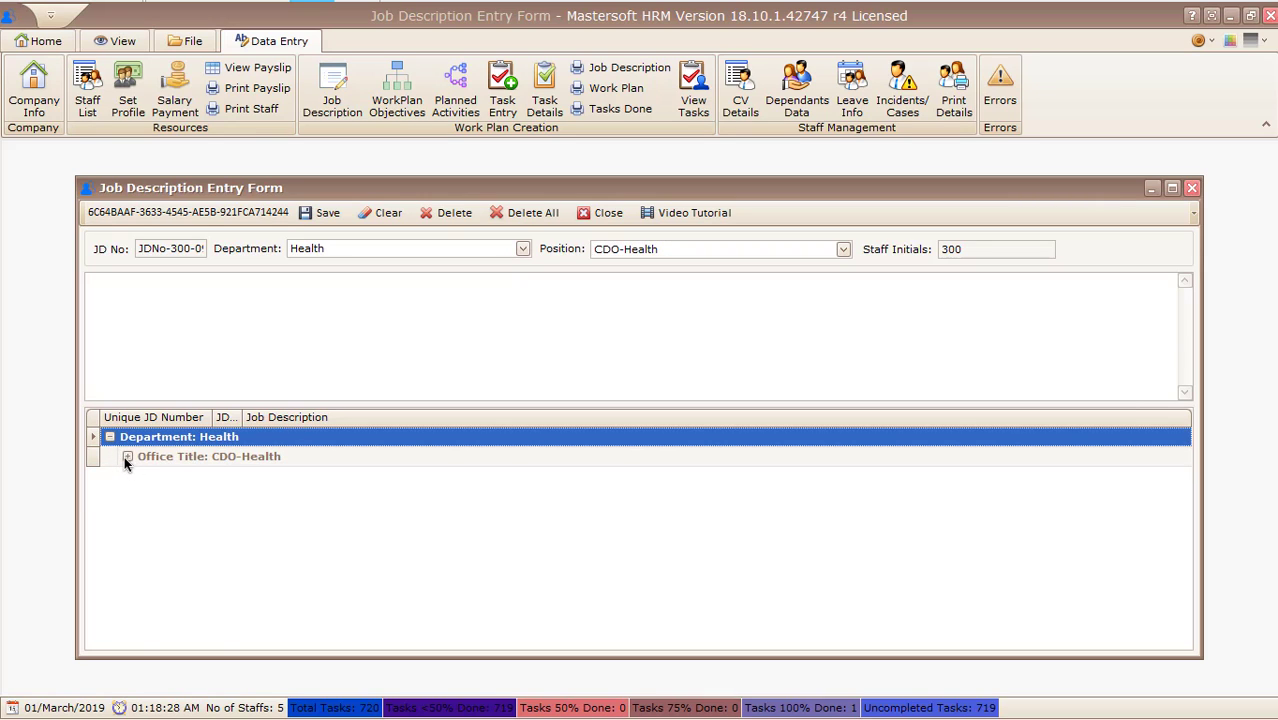
{"action": "left_click", "coordinate": [125, 456]}
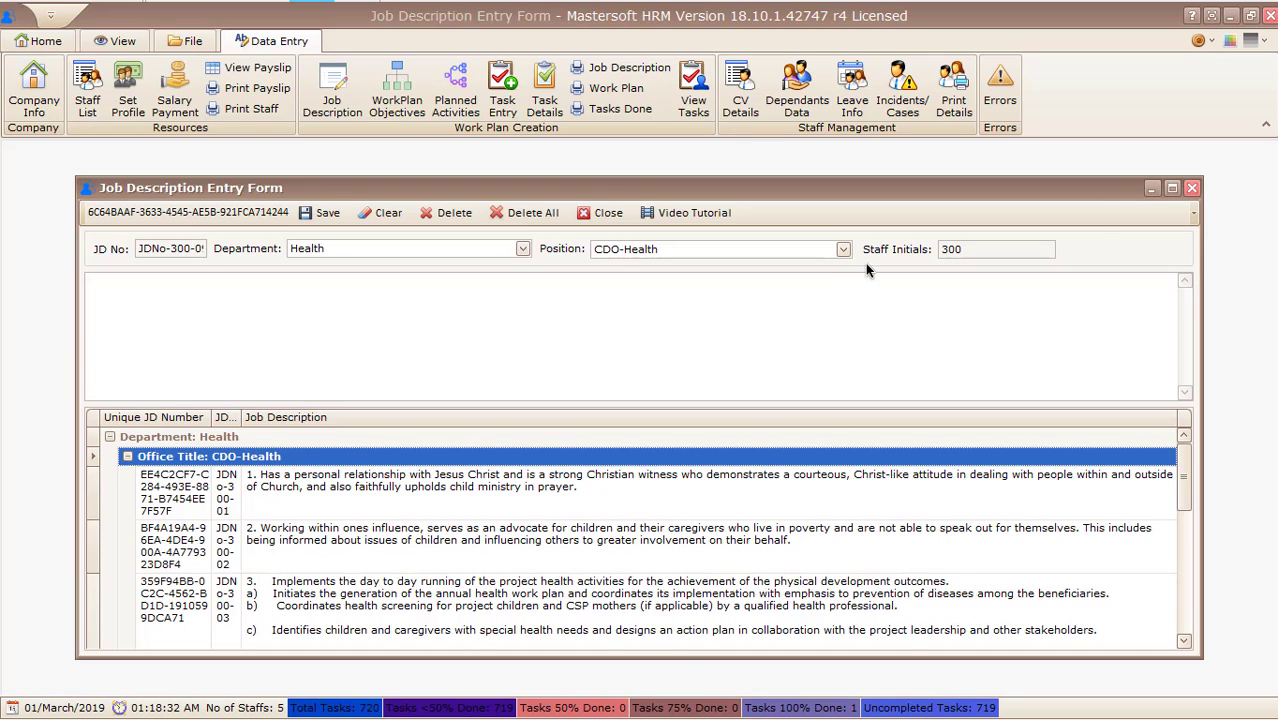
{"action": "left_click", "coordinate": [1266, 125]}
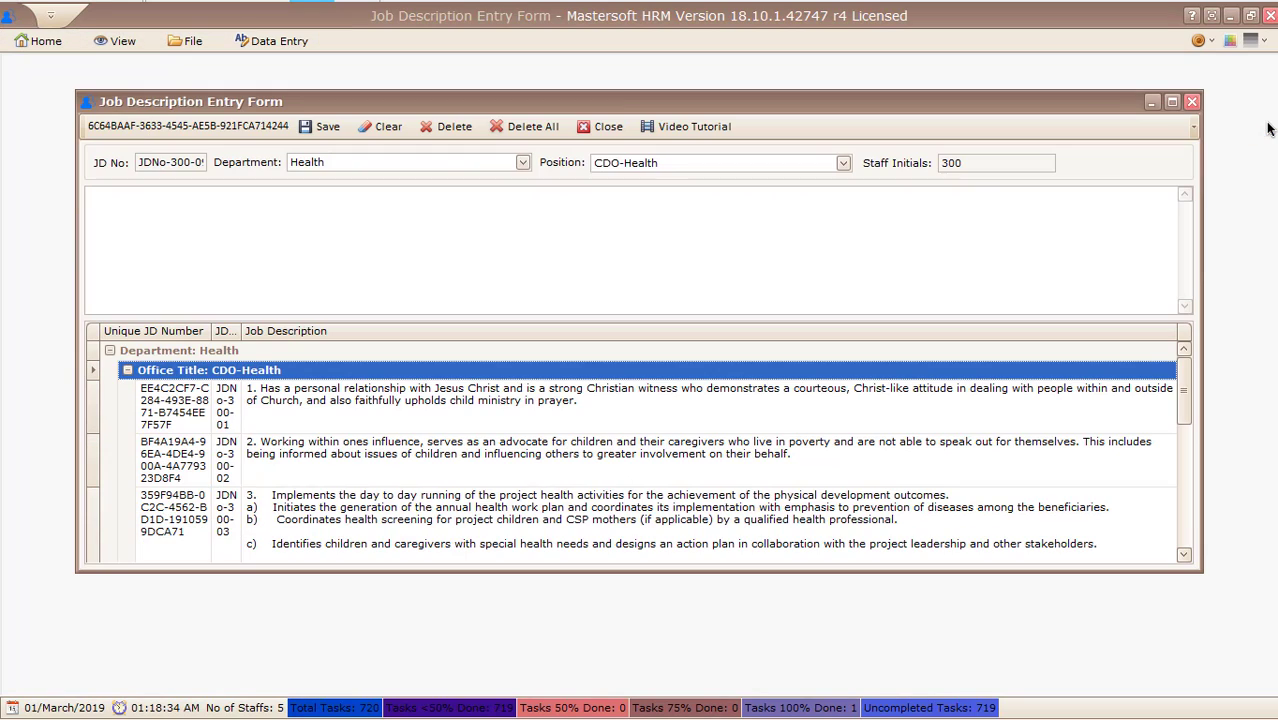
{"action": "left_click", "coordinate": [1168, 102]}
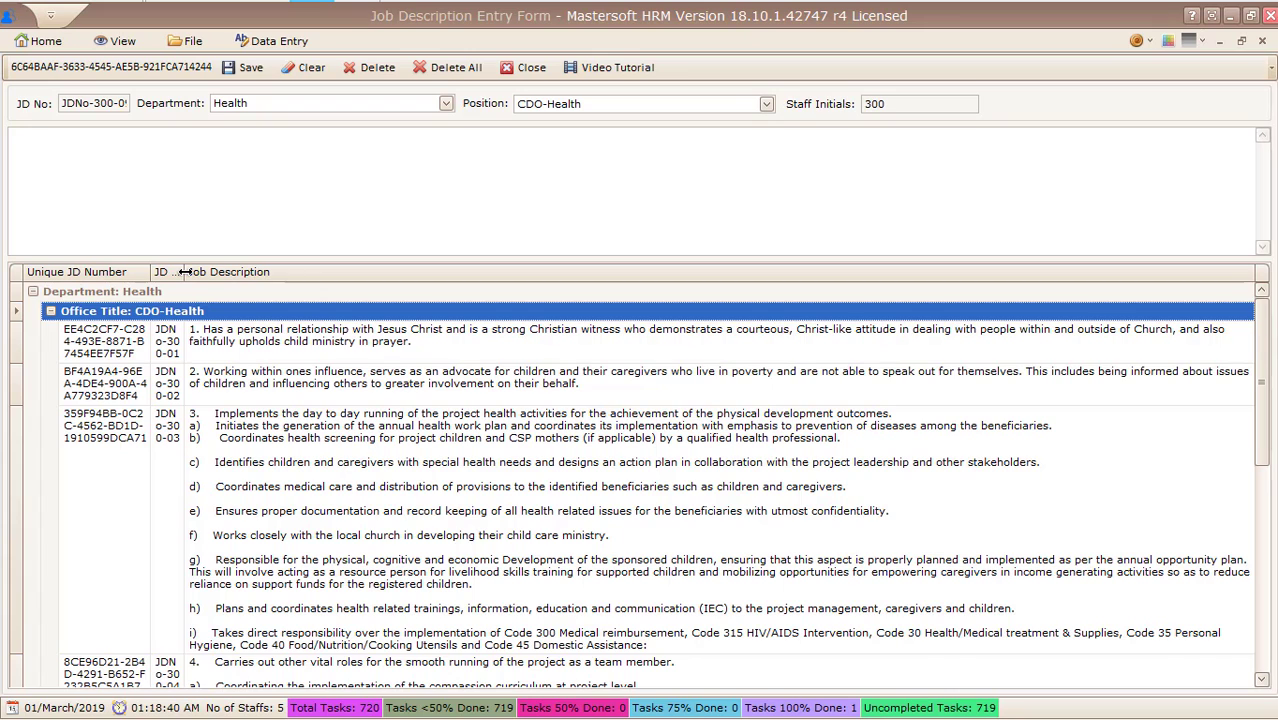
Widen the JD Number and Unique JD Number columns of the job description list so their contents fit.
{"action": "left_click_drag", "start_coordinate": [185, 272], "coordinate": [258, 295]}
{"action": "left_click_drag", "start_coordinate": [148, 279], "coordinate": [203, 281]}
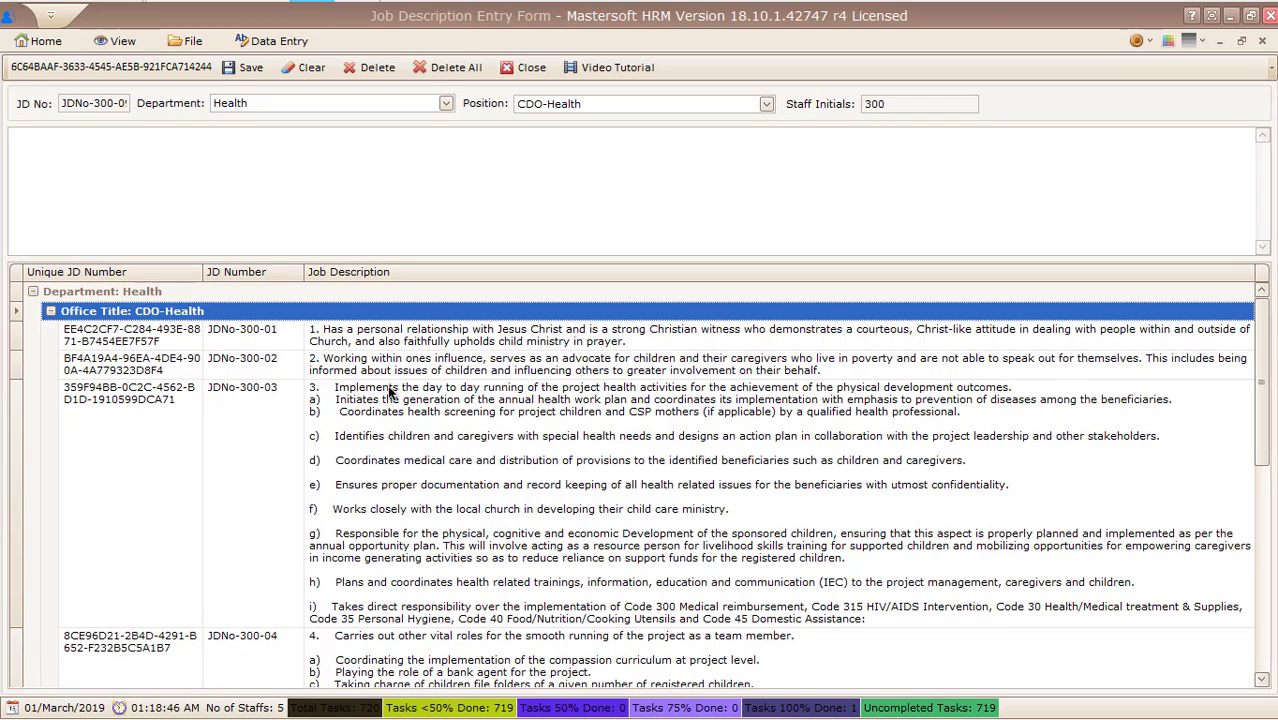
{"action": "left_click", "coordinate": [173, 174]}
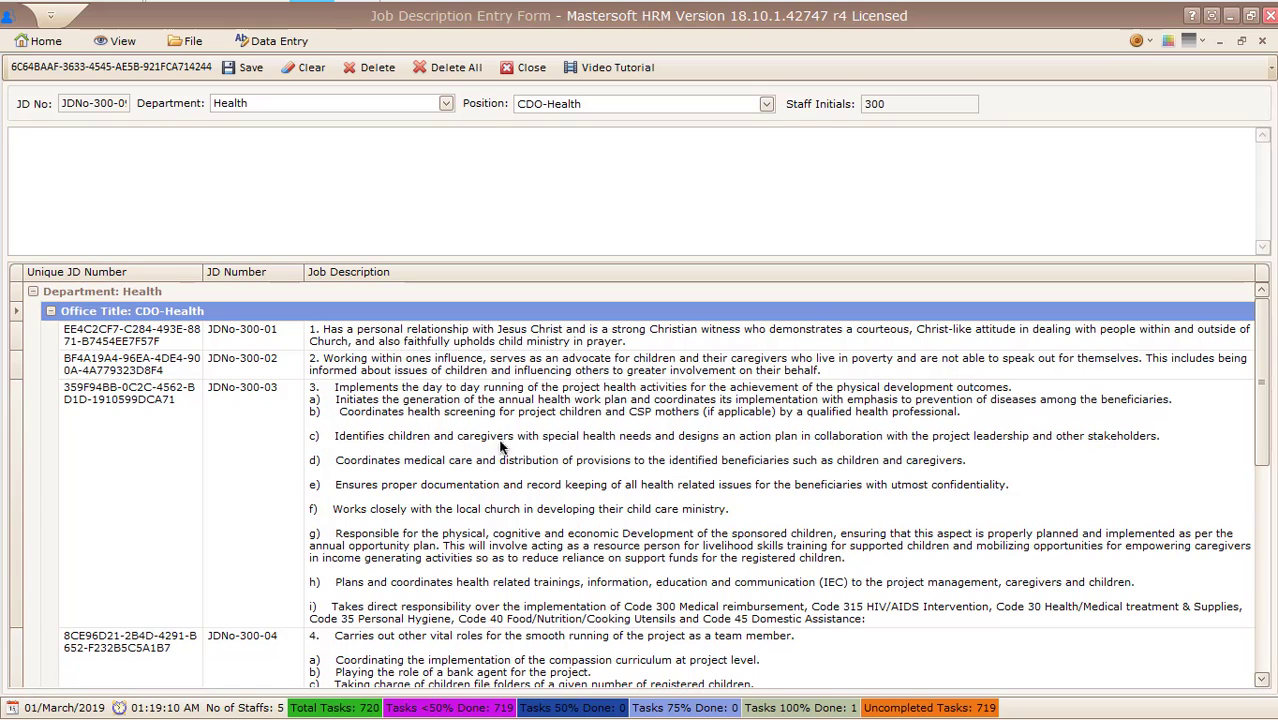
Load job descriptions JDNo-300-01 to JDNo-300-03 into the entry box one by one and read through the full text of JDNo-300-03.
{"action": "left_click", "coordinate": [157, 343]}
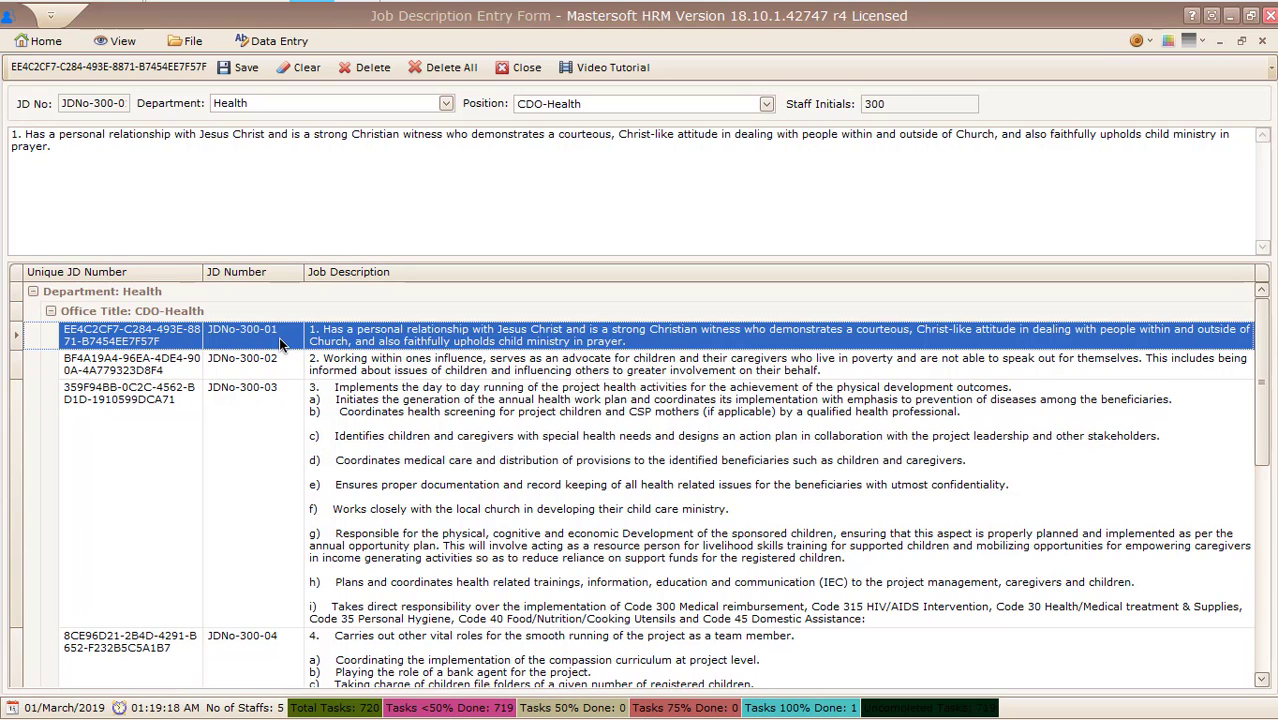
{"action": "left_click", "coordinate": [260, 362]}
{"action": "left_click", "coordinate": [249, 404]}
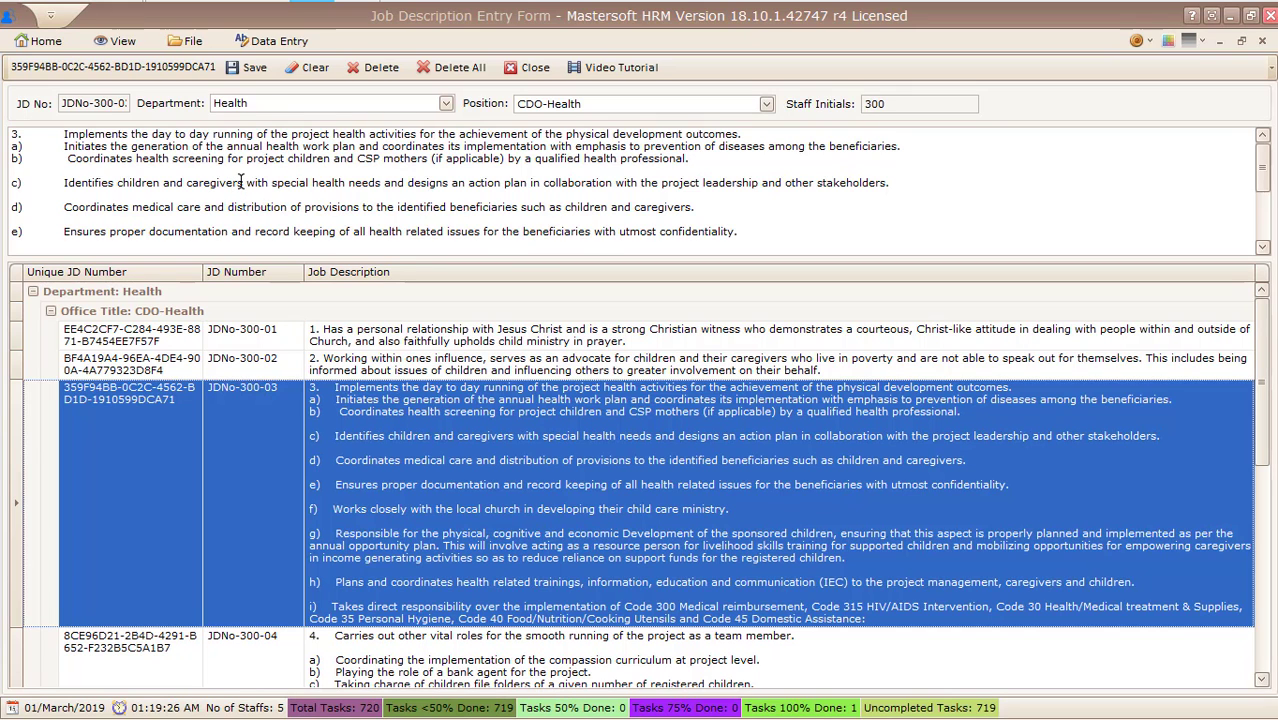
{"action": "left_click", "coordinate": [262, 205]}
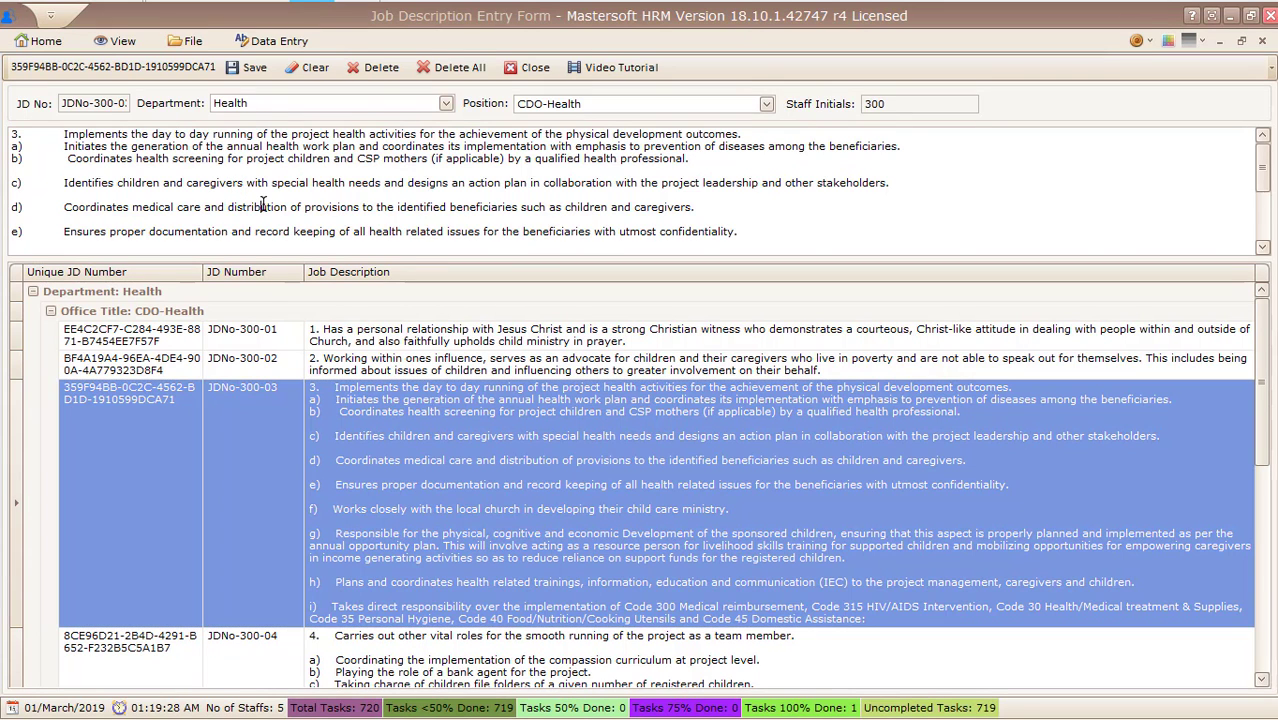
{"action": "scroll", "coordinate": [262, 205], "scroll_direction": "down", "scroll_amount": 1}
{"action": "scroll", "coordinate": [262, 205], "scroll_direction": "up", "scroll_amount": 1}
{"action": "scroll", "coordinate": [263, 205], "scroll_direction": "down", "scroll_amount": 3}
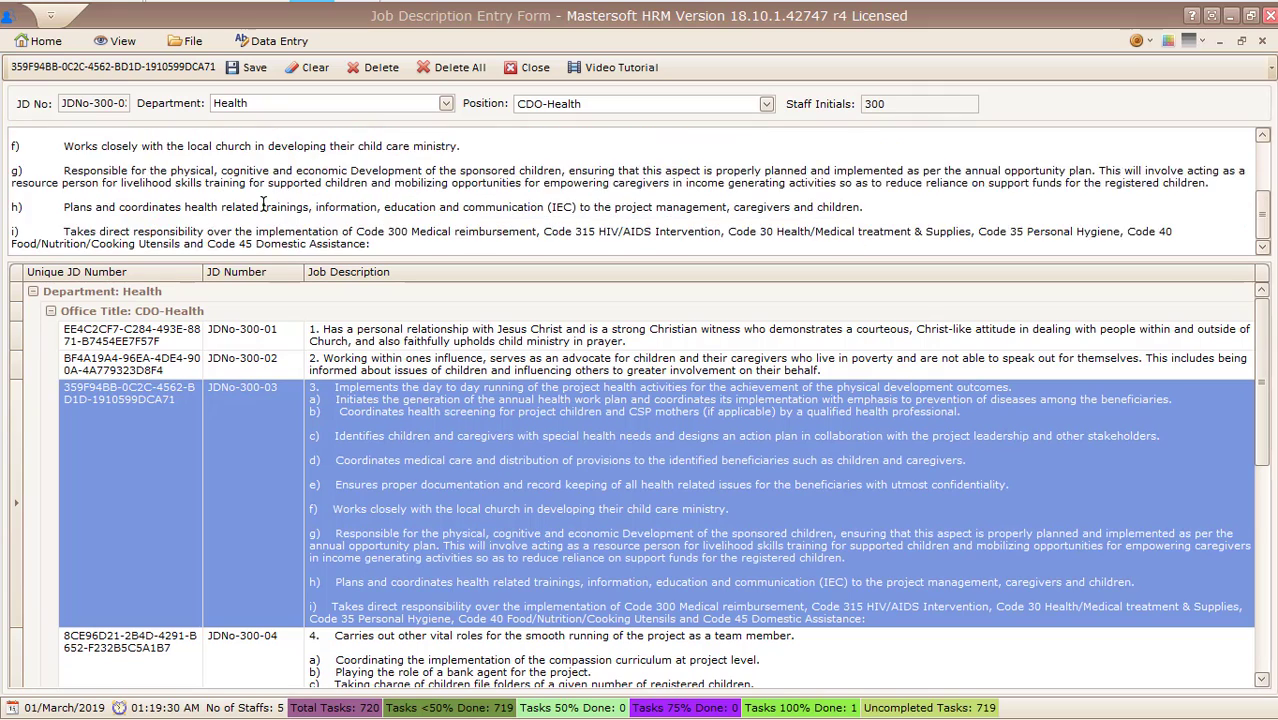
{"action": "scroll", "coordinate": [263, 205], "scroll_direction": "up", "scroll_amount": 3}
{"action": "scroll", "coordinate": [263, 205], "scroll_direction": "down", "scroll_amount": 3}
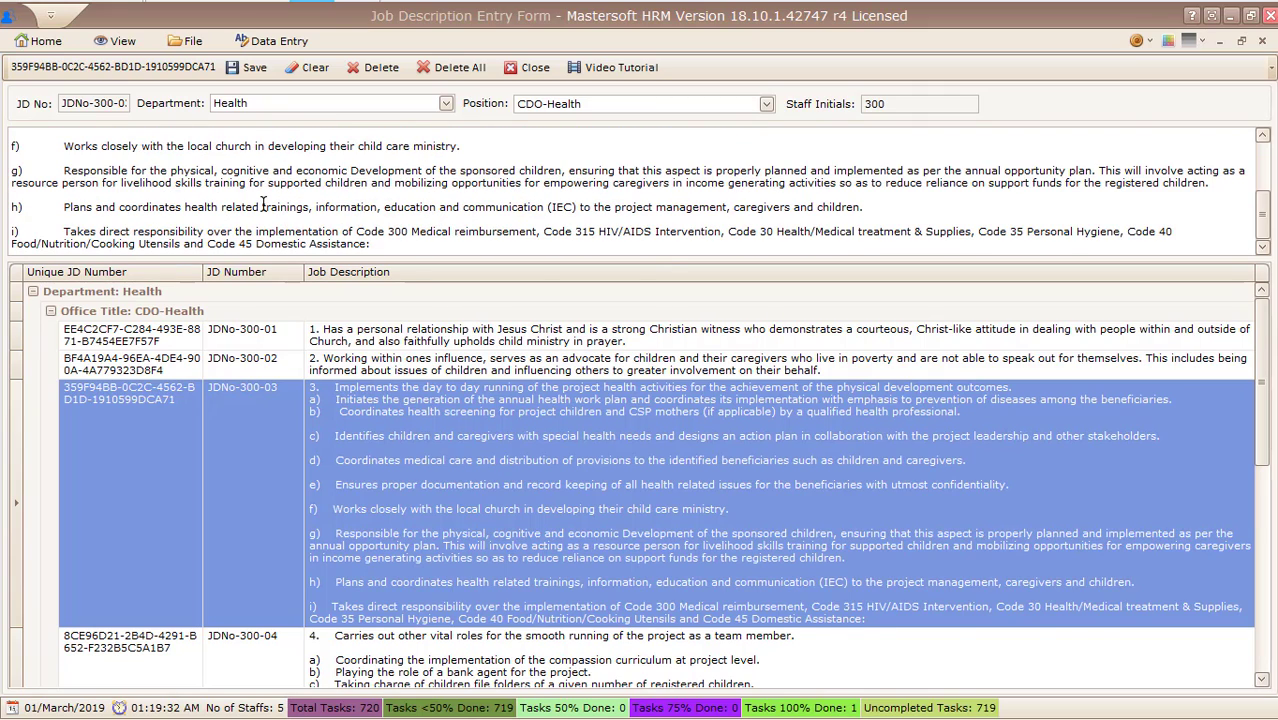
Go through the CDO-Health job descriptions again, loading JDNo-300-01 to JDNo-300-03 and JDNo-300-05 to JDNo-300-08 for review.
{"action": "left_click", "coordinate": [240, 334]}
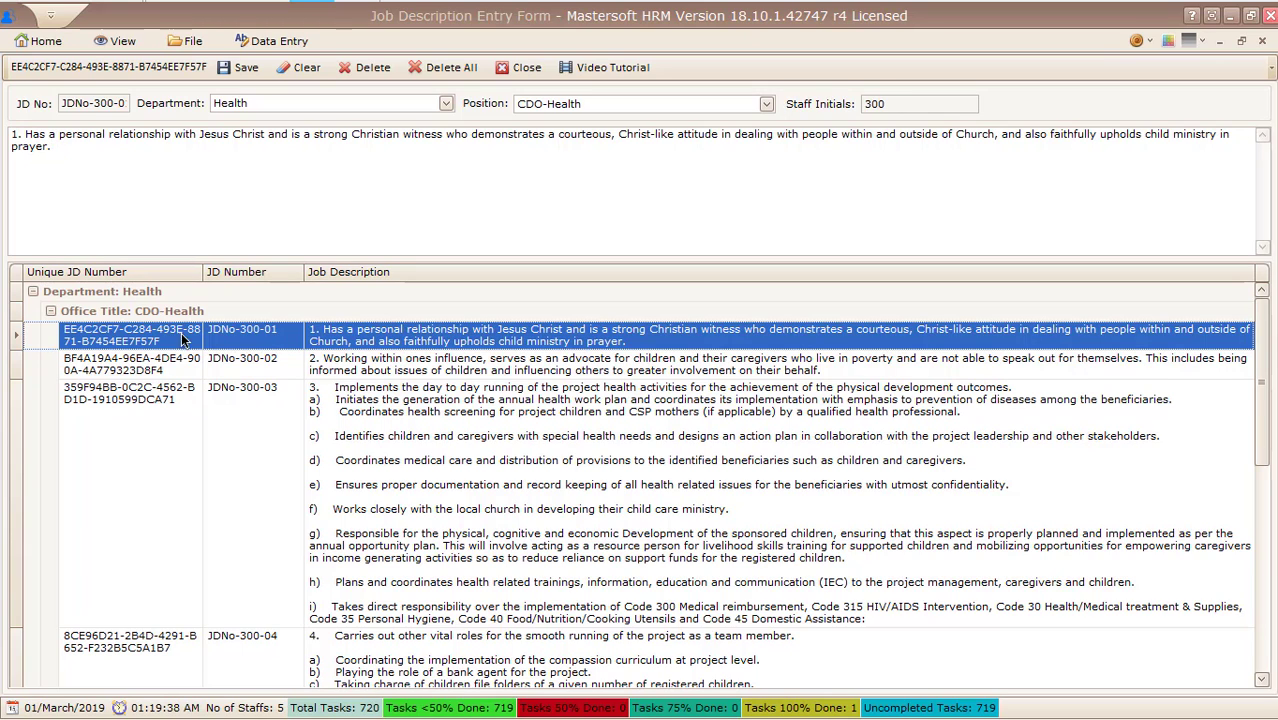
{"action": "left_click", "coordinate": [216, 364]}
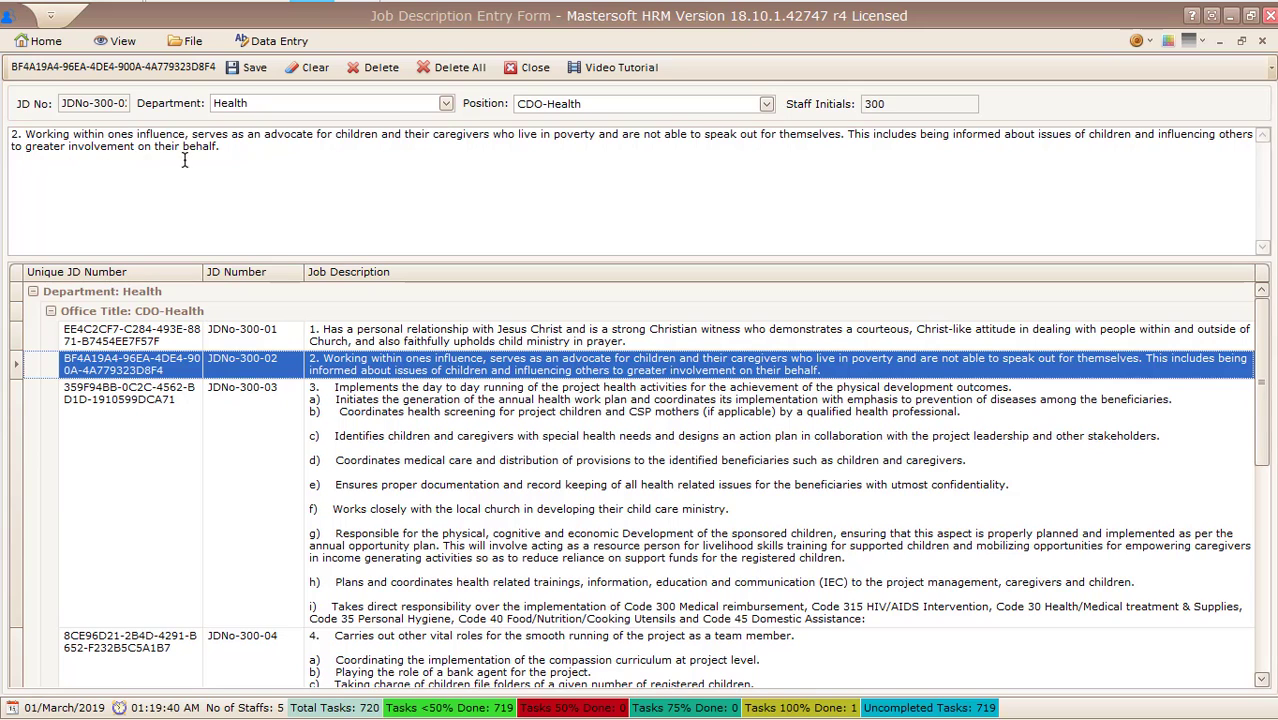
{"action": "left_click", "coordinate": [342, 462]}
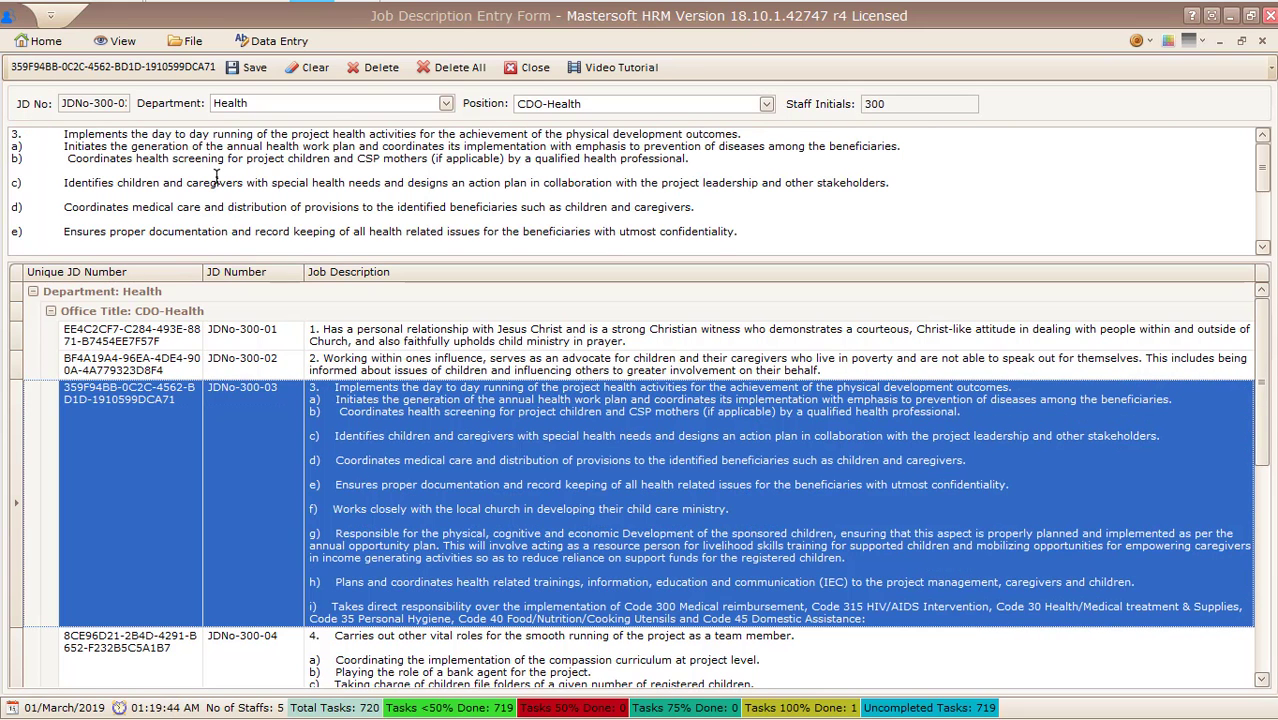
{"action": "scroll", "coordinate": [413, 559], "scroll_direction": "down", "scroll_amount": 3}
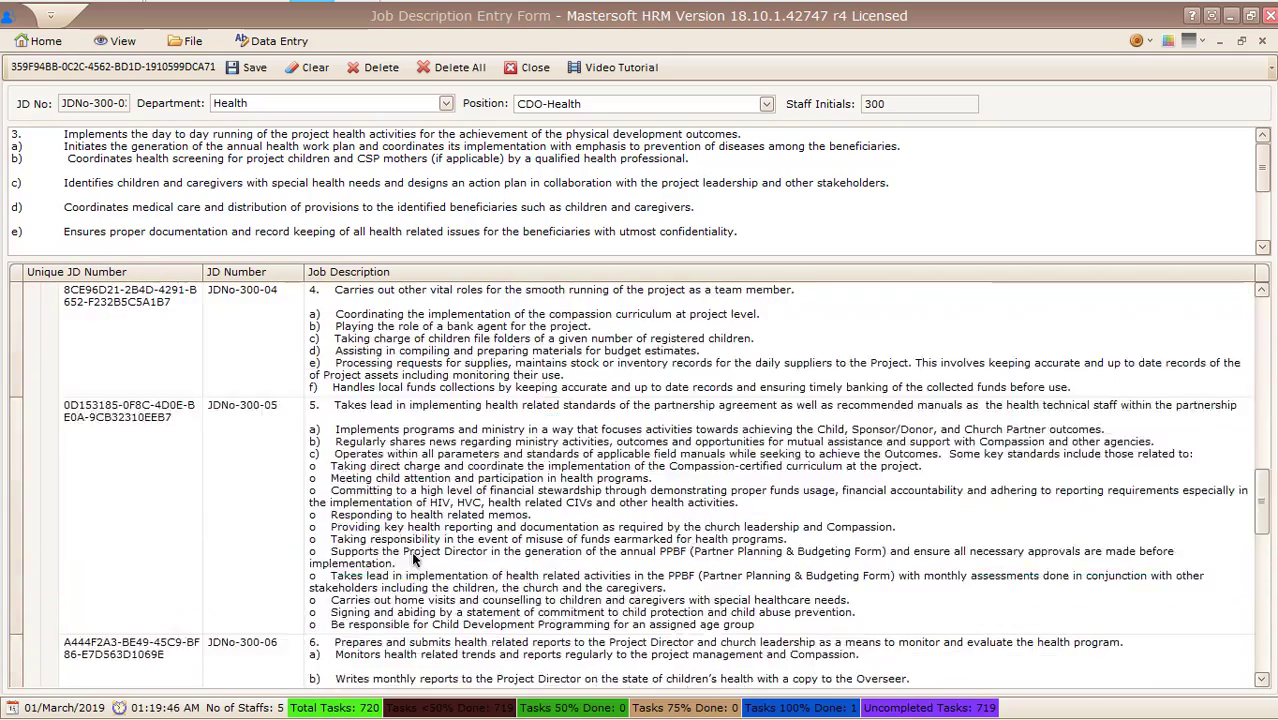
{"action": "scroll", "coordinate": [411, 551], "scroll_direction": "down", "scroll_amount": 1}
{"action": "left_click", "coordinate": [384, 437]}
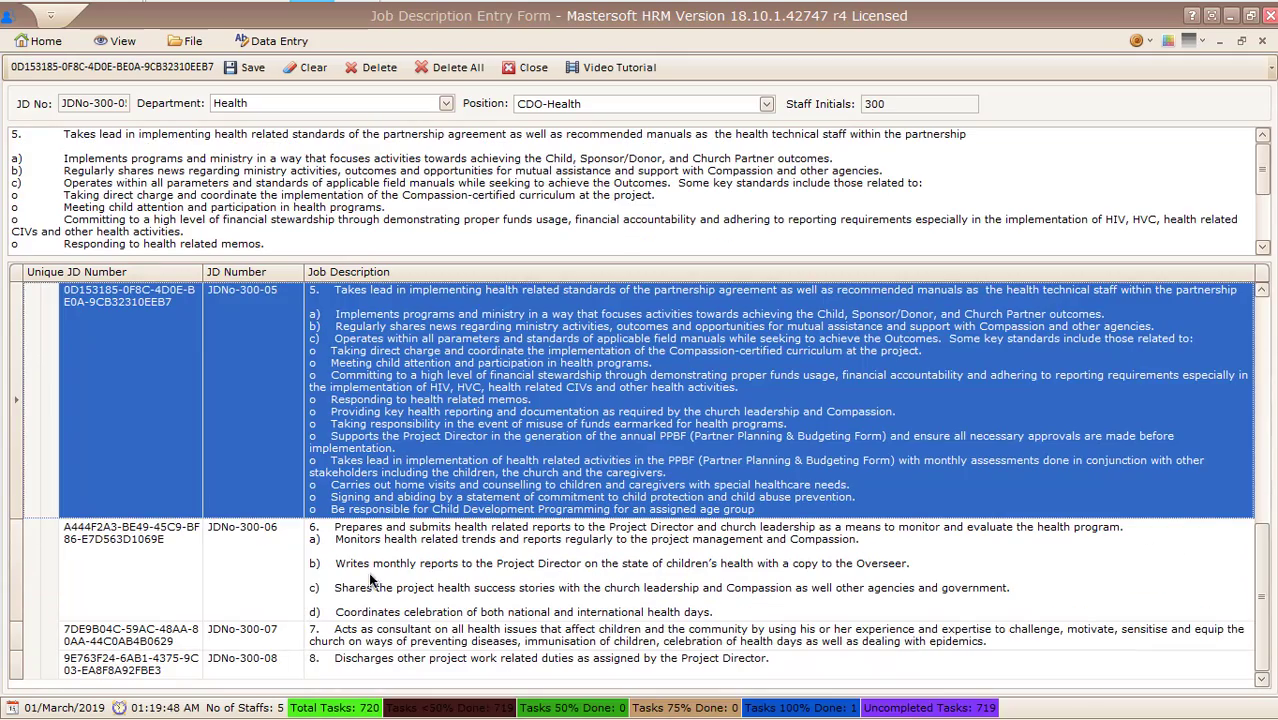
{"action": "left_click", "coordinate": [370, 580]}
{"action": "left_click", "coordinate": [365, 643]}
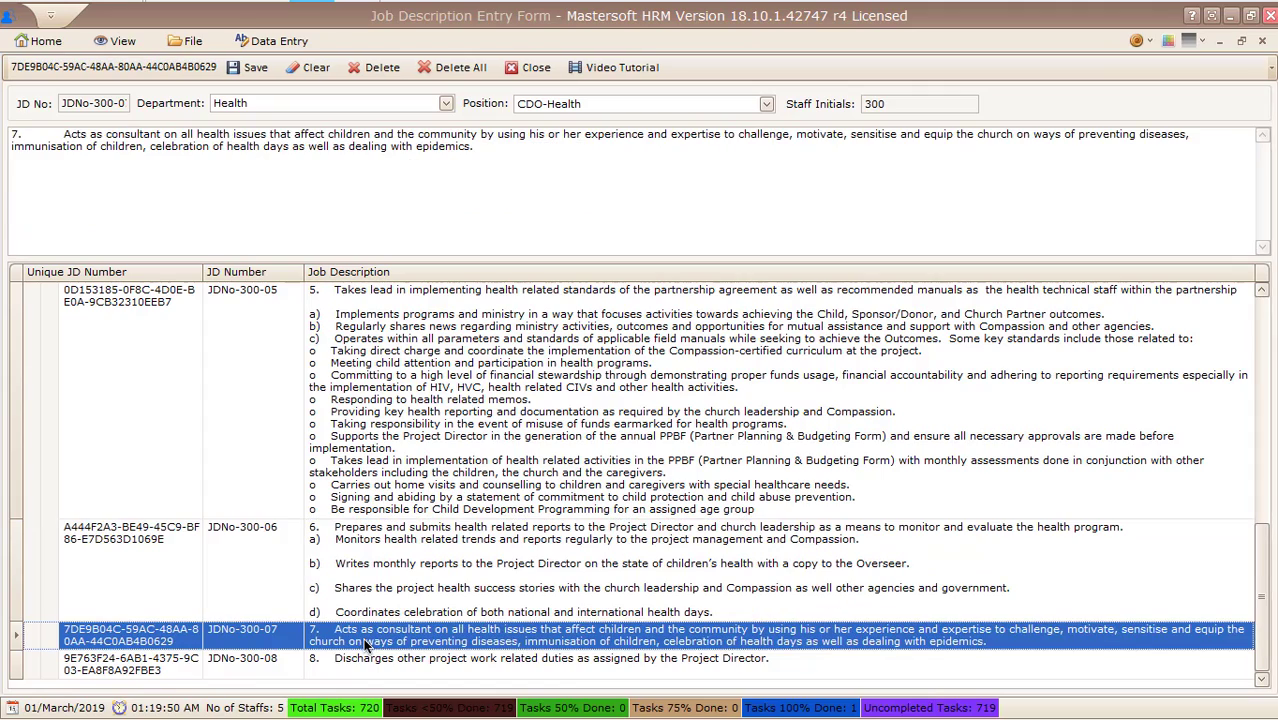
{"action": "left_click", "coordinate": [368, 665]}
{"action": "left_click", "coordinate": [384, 522]}
Return to the beginning of the job description list and select JDNo-300-01 followed by JDNo-300-02.
{"action": "scroll", "coordinate": [387, 530], "scroll_direction": "up", "scroll_amount": 5}
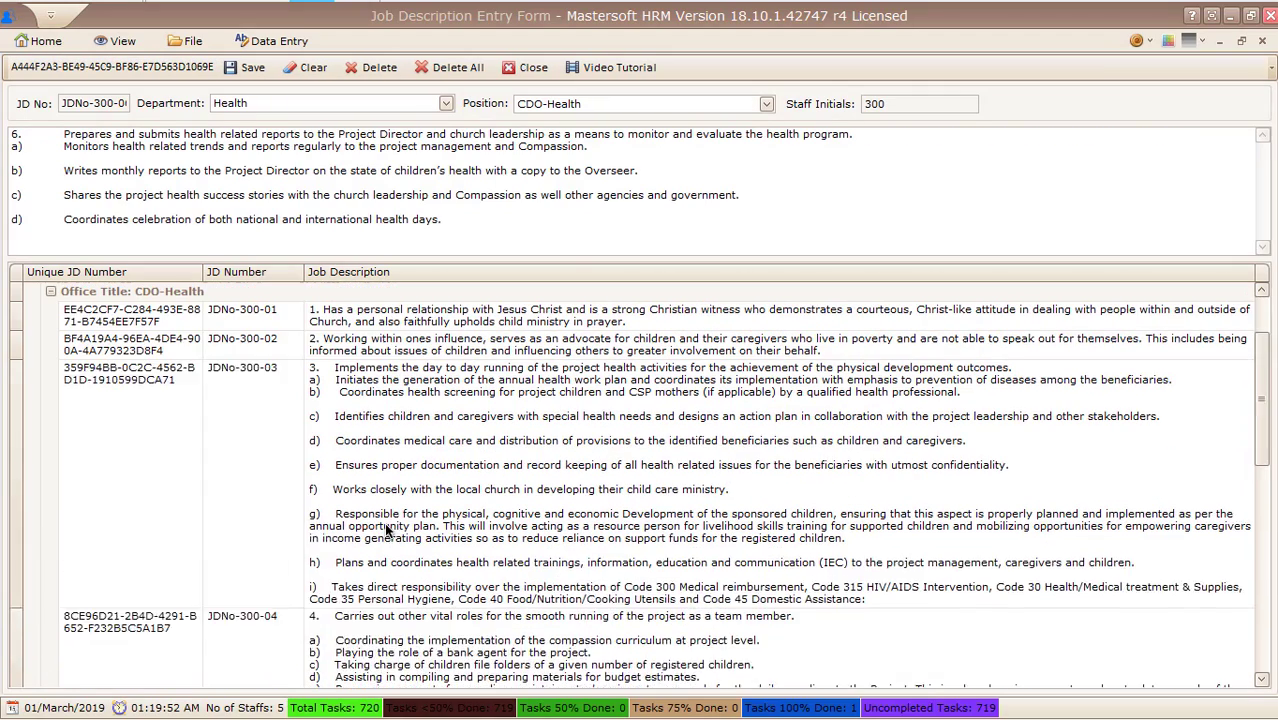
{"action": "scroll", "coordinate": [388, 530], "scroll_direction": "up", "scroll_amount": 1}
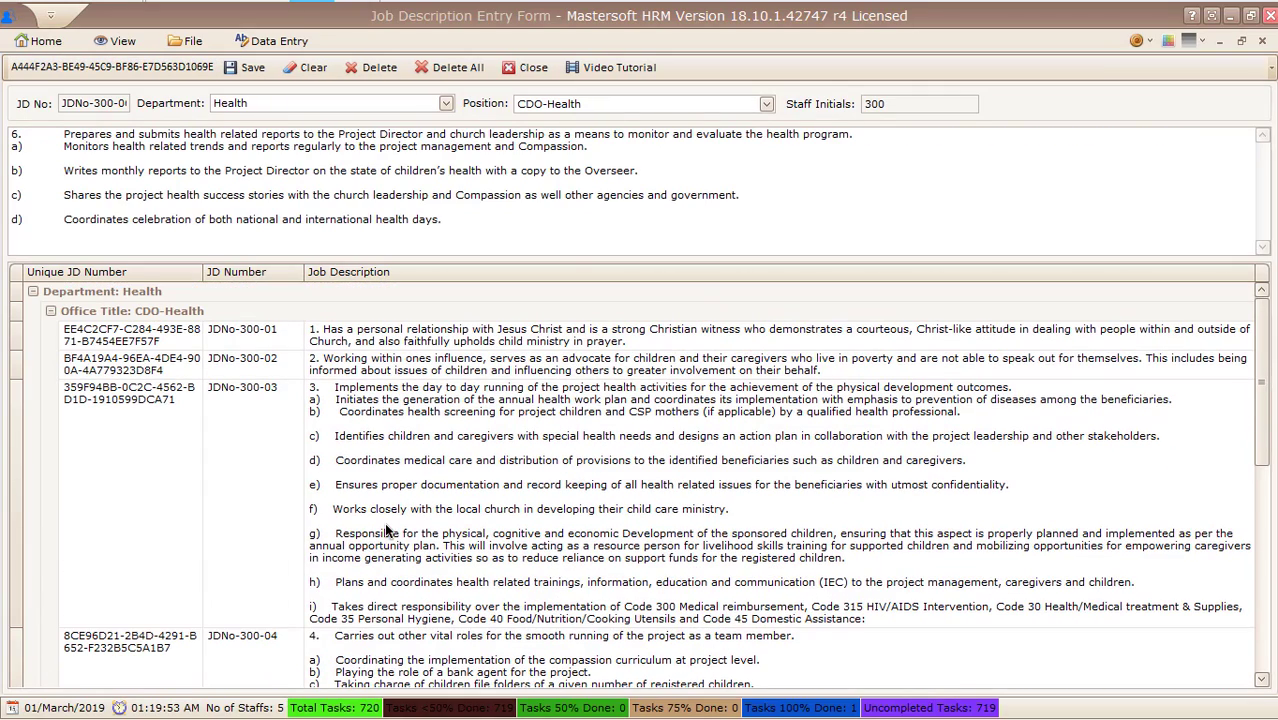
{"action": "left_click", "coordinate": [245, 340]}
{"action": "left_click", "coordinate": [352, 370]}
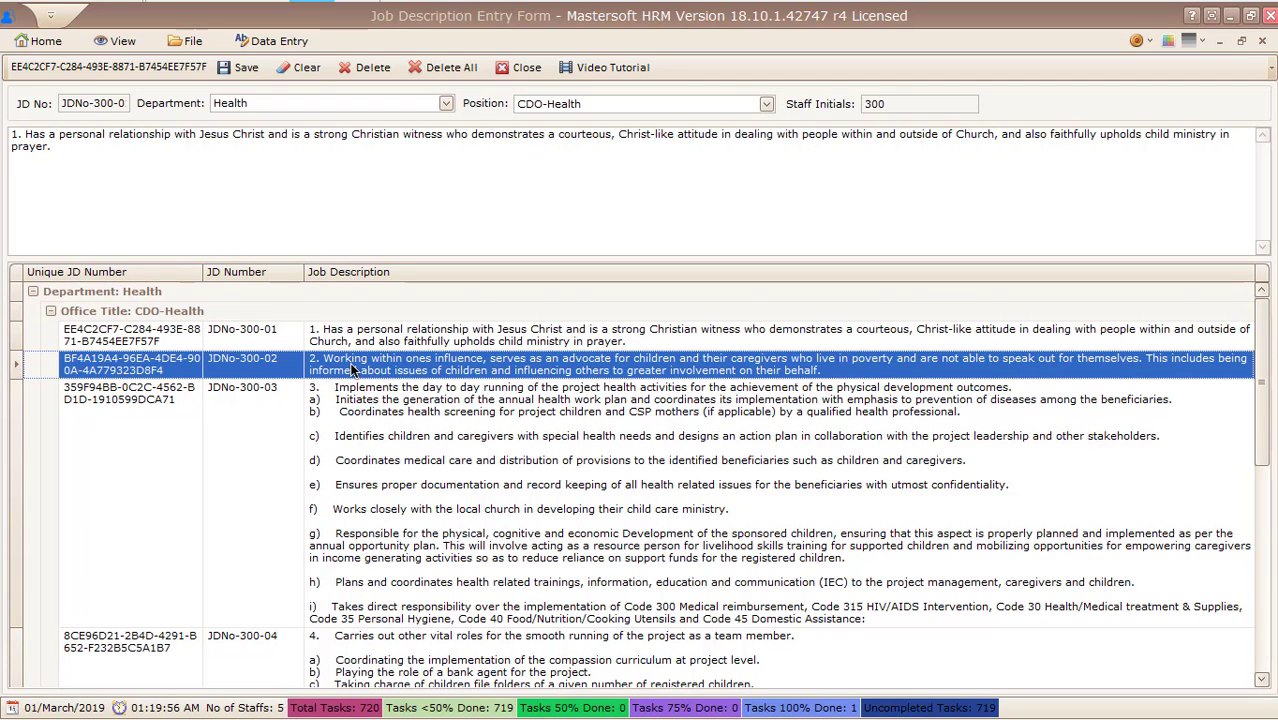
Save the loaded job description JDNo-300-02 and dismiss the confirmation.
{"action": "left_click", "coordinate": [229, 148]}
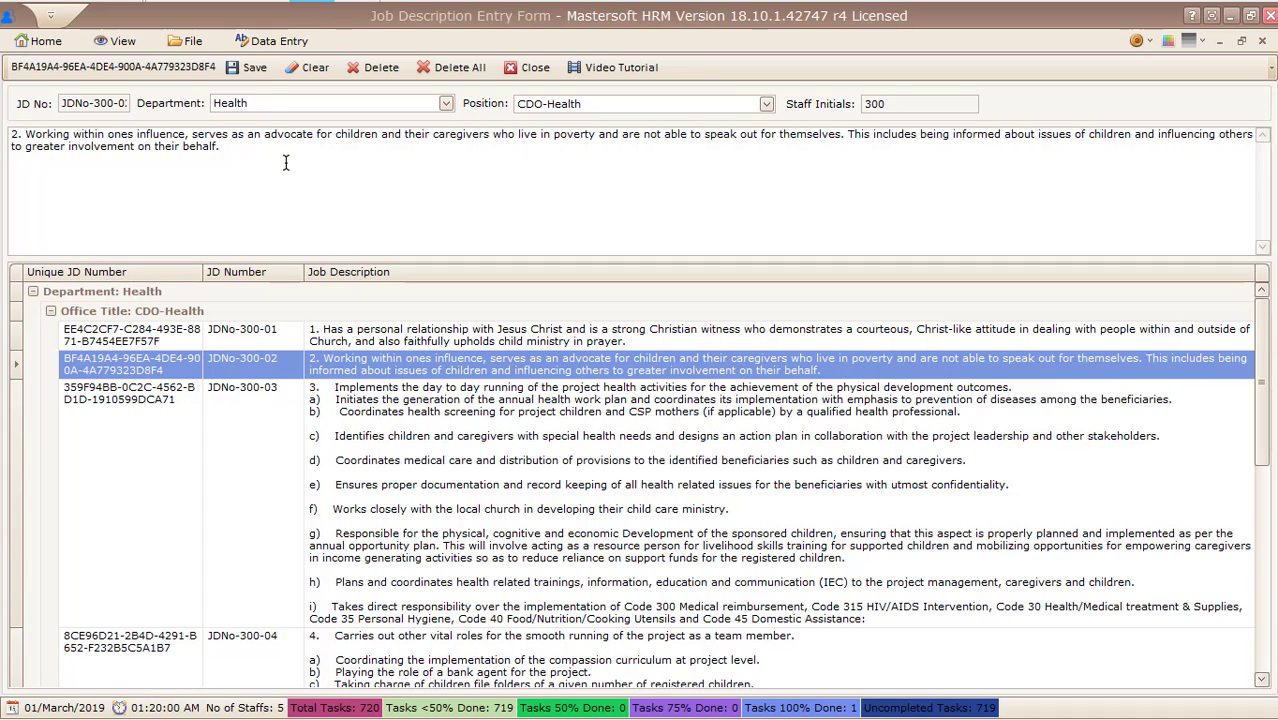
{"action": "left_click", "coordinate": [248, 69]}
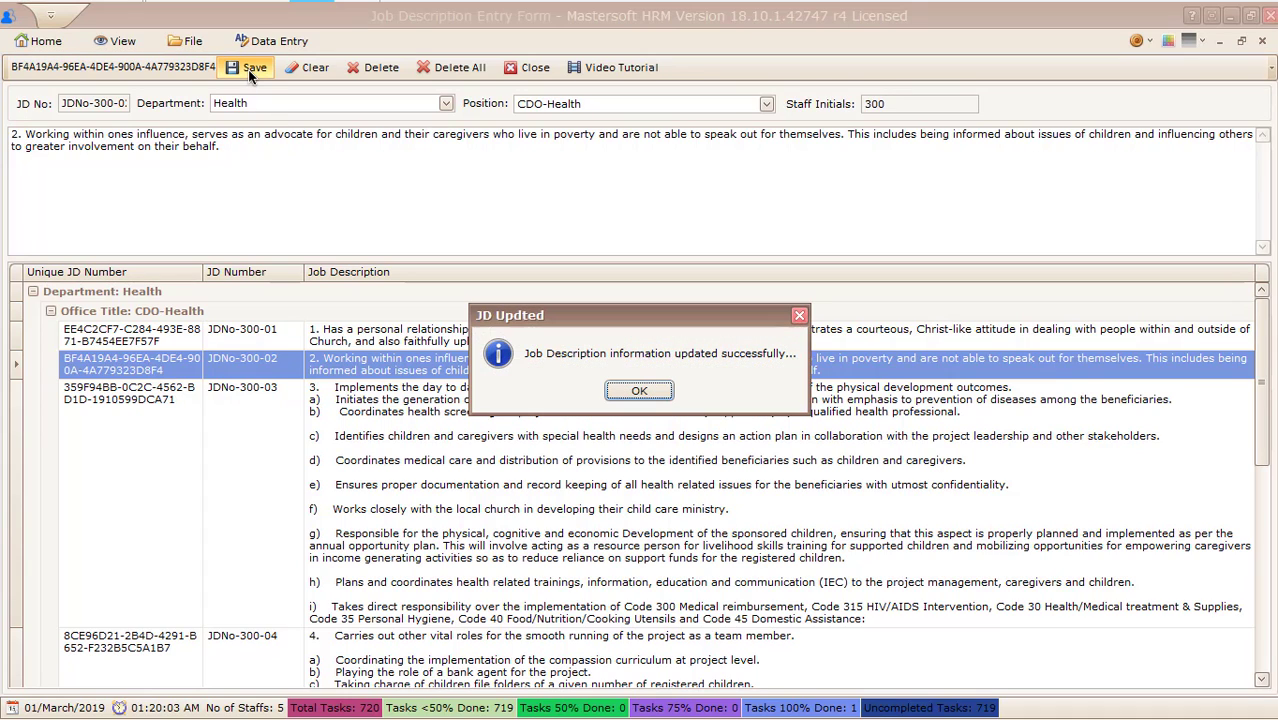
{"action": "left_click", "coordinate": [632, 392]}
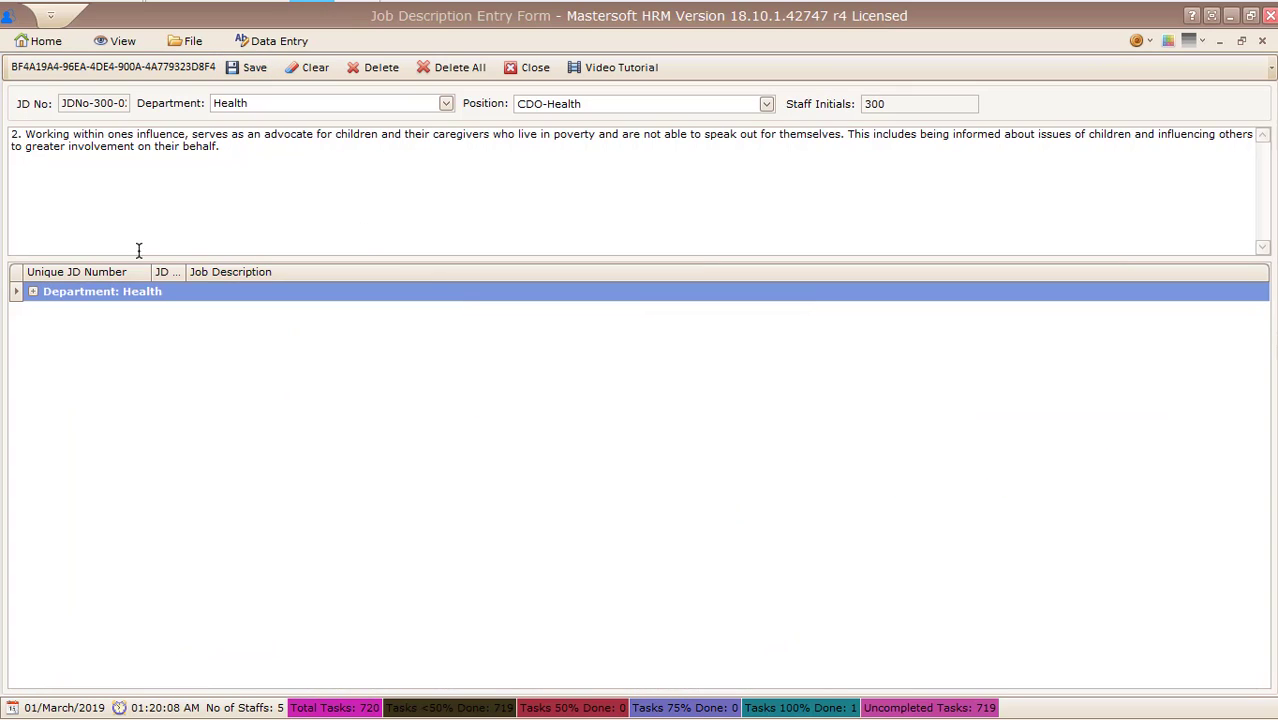
Expand the Health department's CDO-Health job descriptions and widen the JD Number and Unique JD Number columns.
{"action": "left_click", "coordinate": [32, 292]}
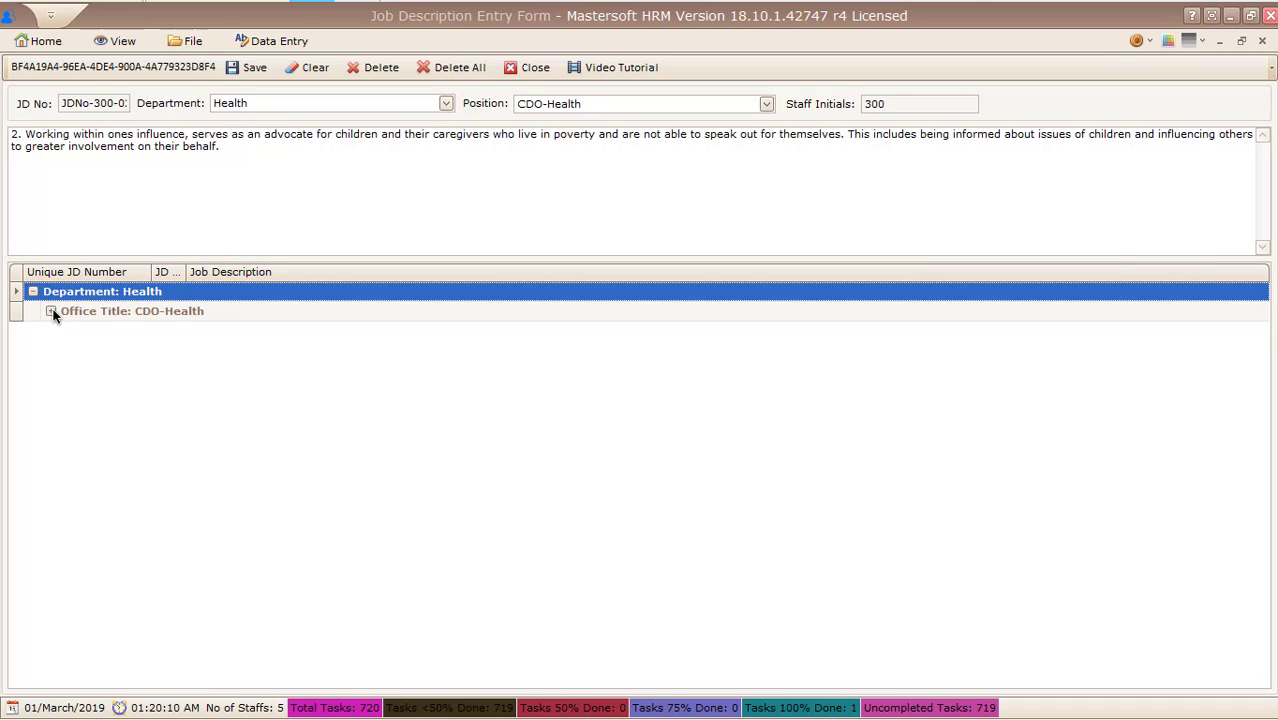
{"action": "left_click", "coordinate": [44, 314]}
{"action": "left_click", "coordinate": [49, 311]}
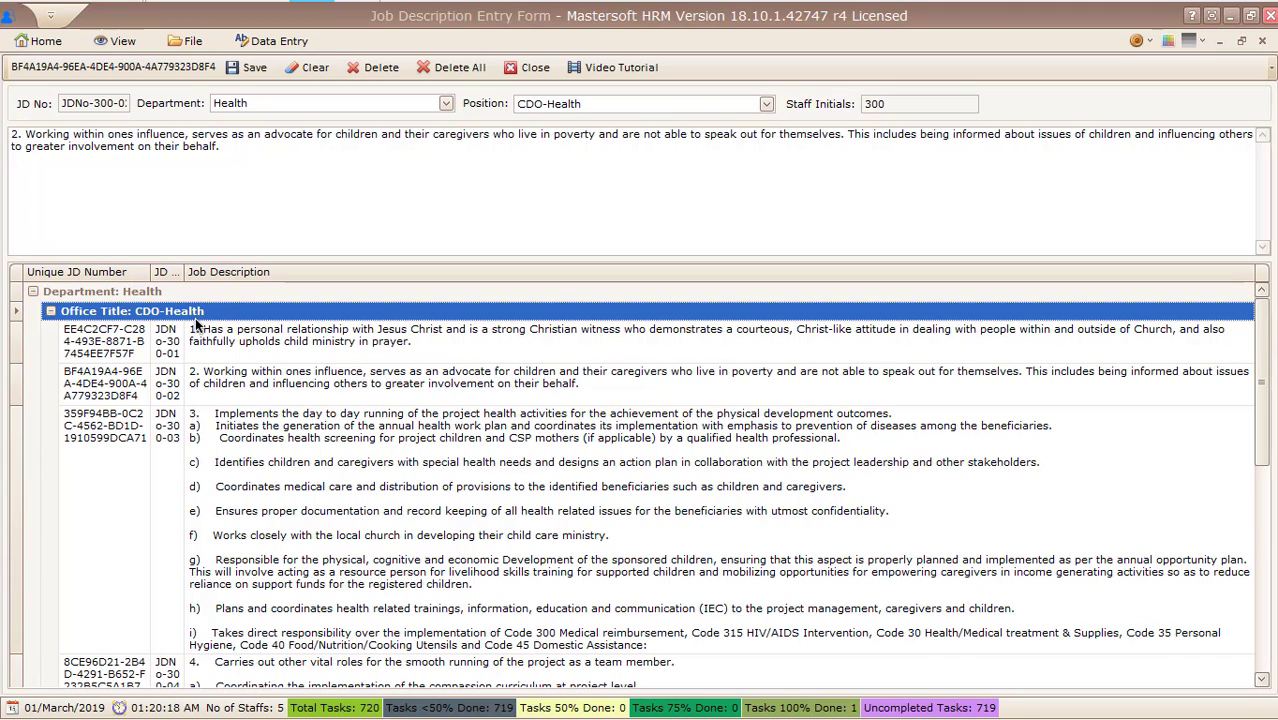
{"action": "left_click_drag", "start_coordinate": [187, 277], "coordinate": [273, 282]}
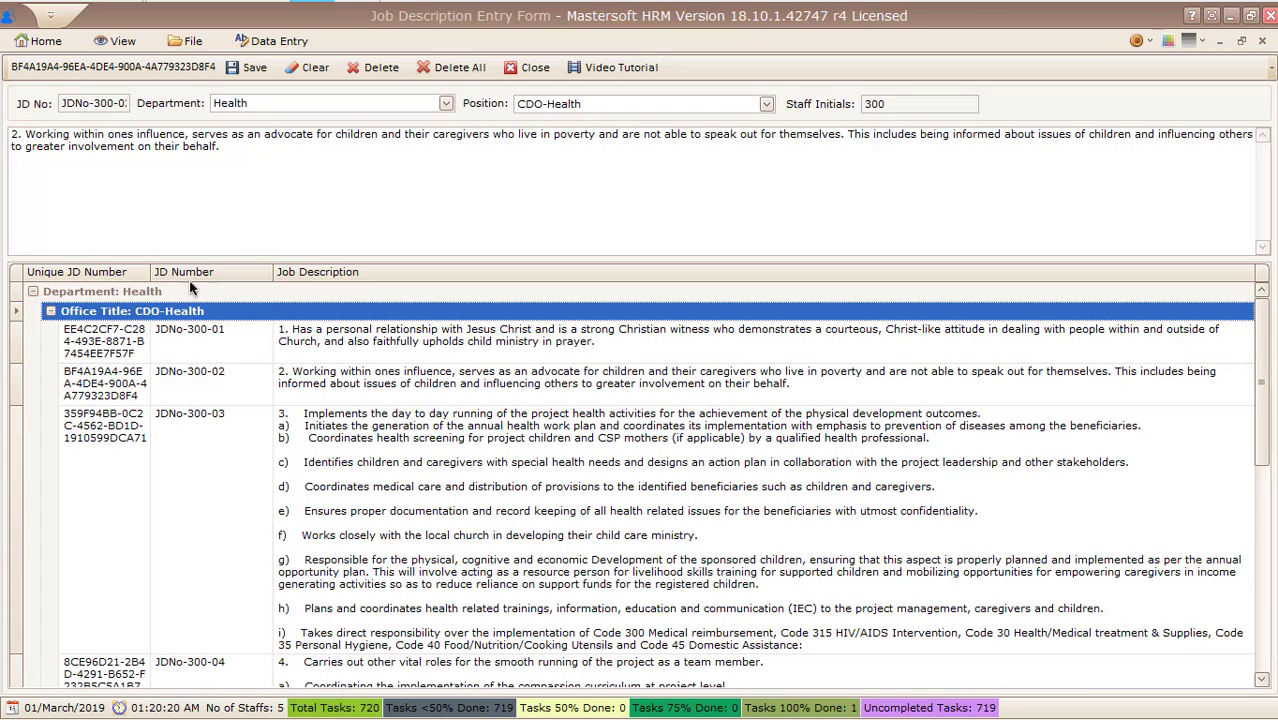
{"action": "left_click_drag", "start_coordinate": [149, 271], "coordinate": [205, 272]}
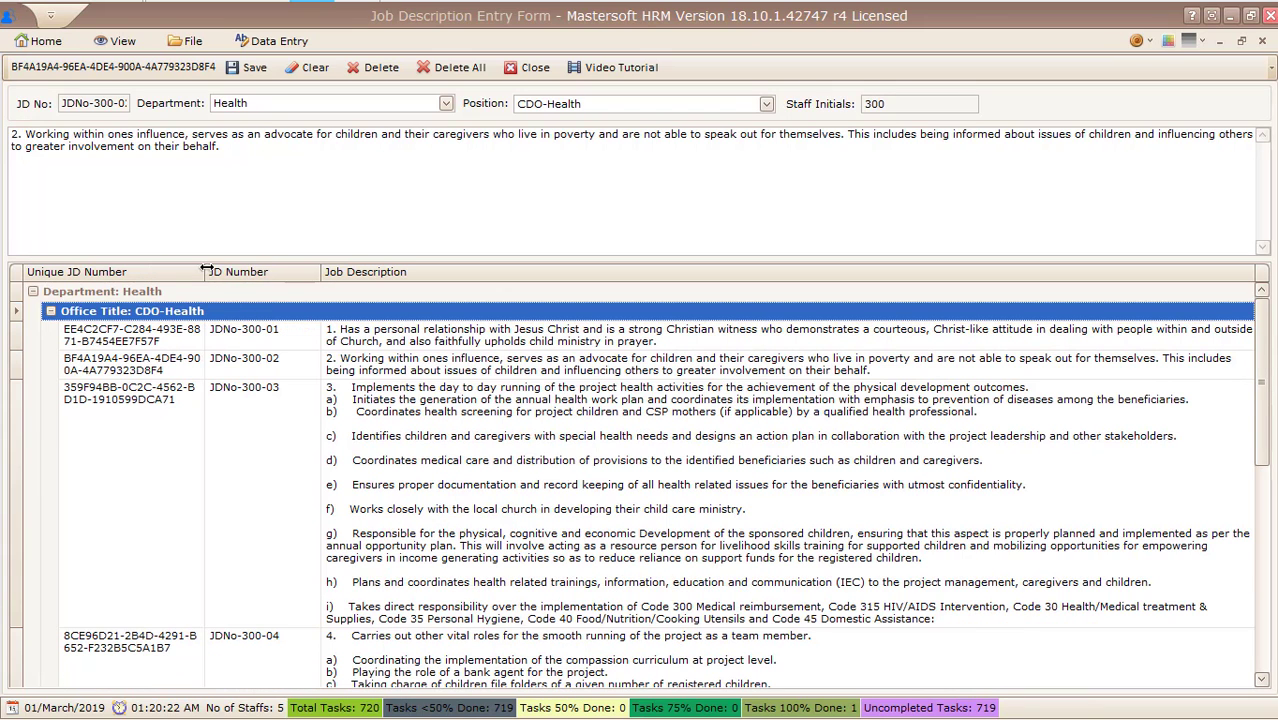
{"action": "left_click_drag", "start_coordinate": [319, 273], "coordinate": [362, 273]}
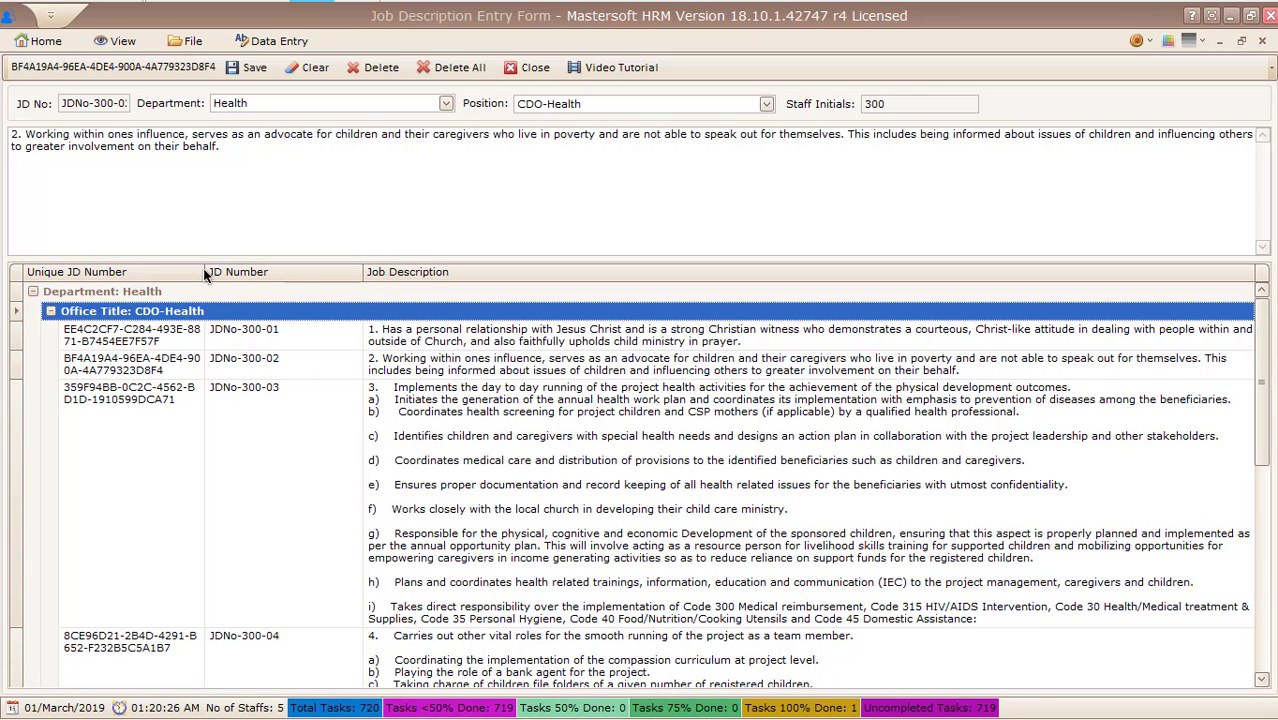
{"action": "left_click_drag", "start_coordinate": [205, 271], "coordinate": [247, 271]}
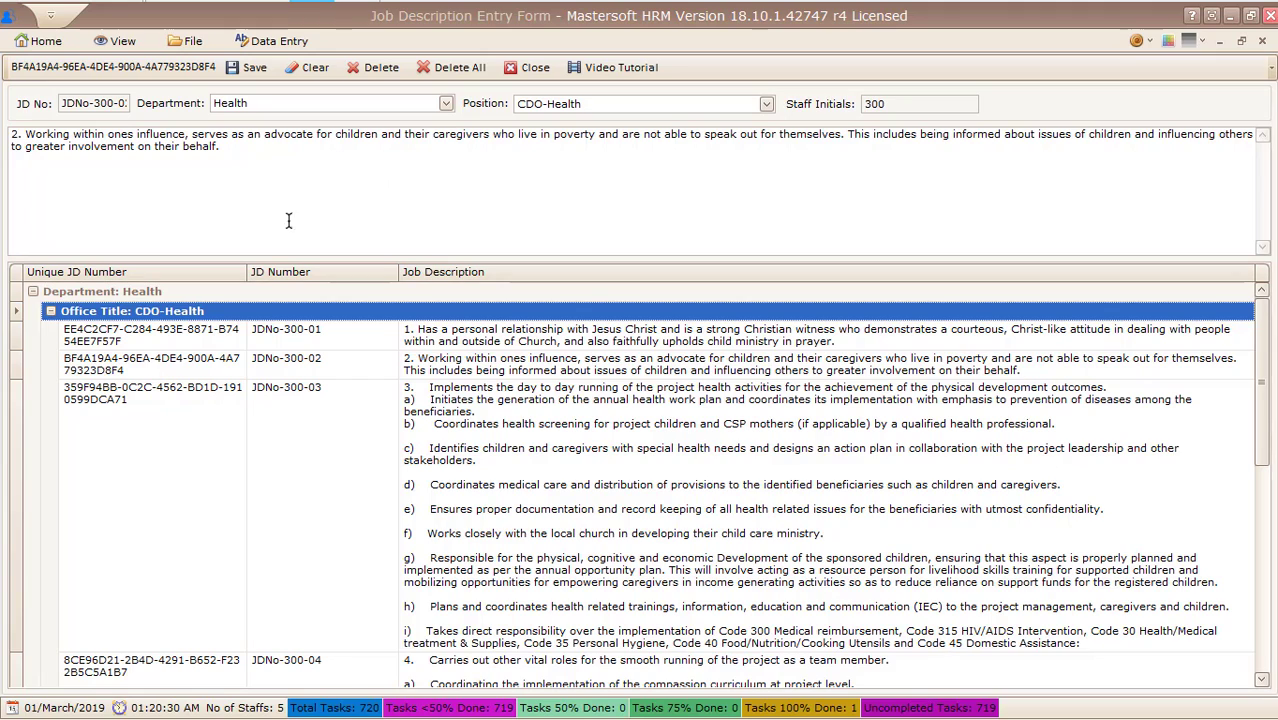
Clear the form and start a new job description for the Health department and the CDO-Health position.
{"action": "left_click", "coordinate": [309, 67]}
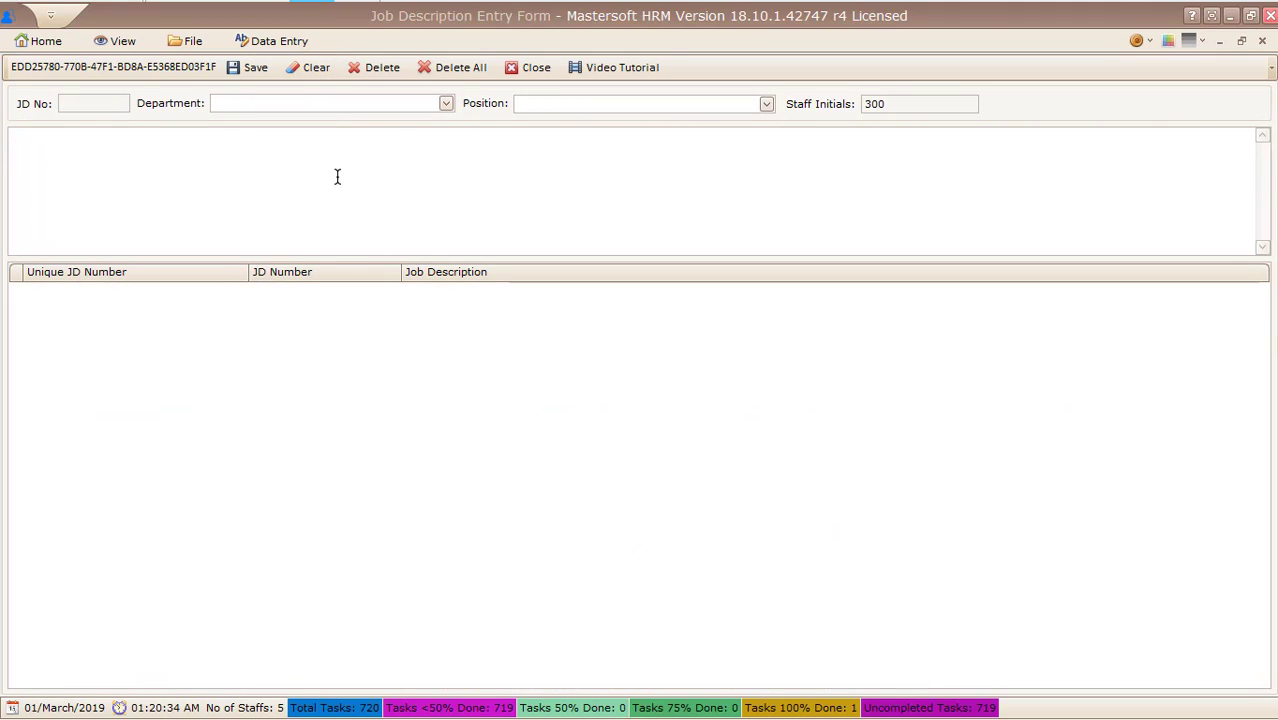
{"action": "left_click", "coordinate": [446, 103]}
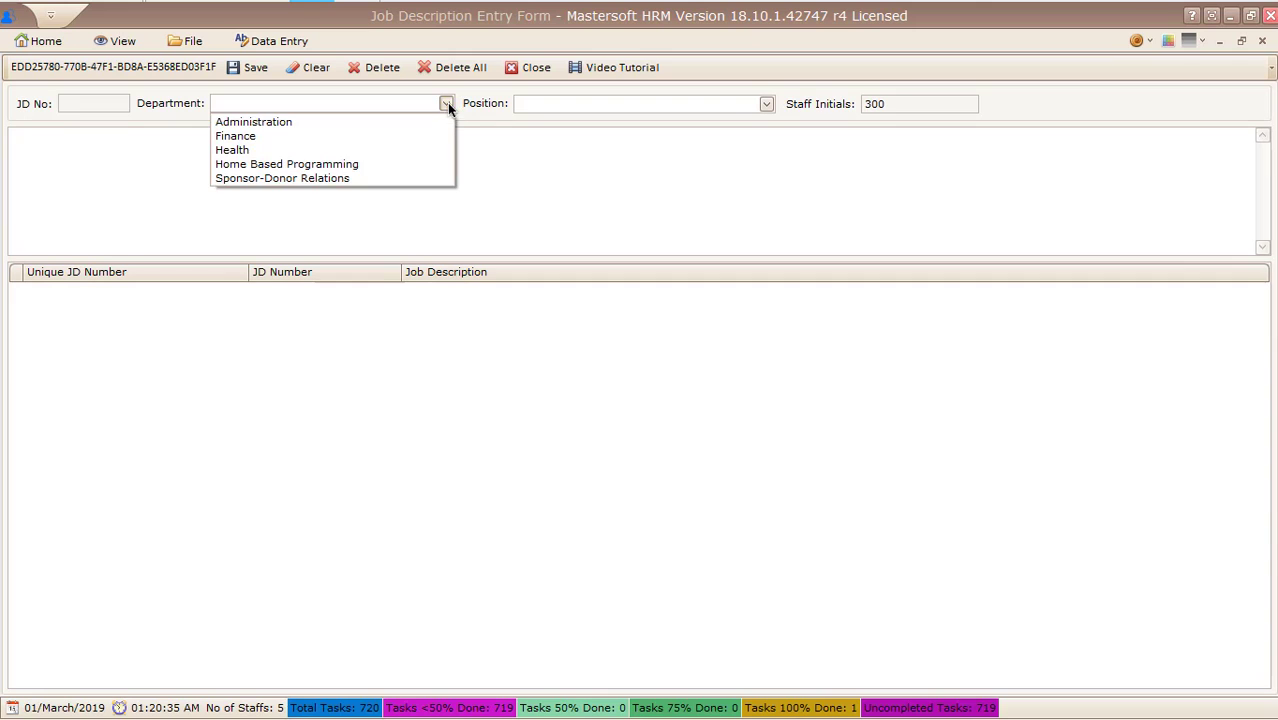
{"action": "left_click", "coordinate": [266, 152]}
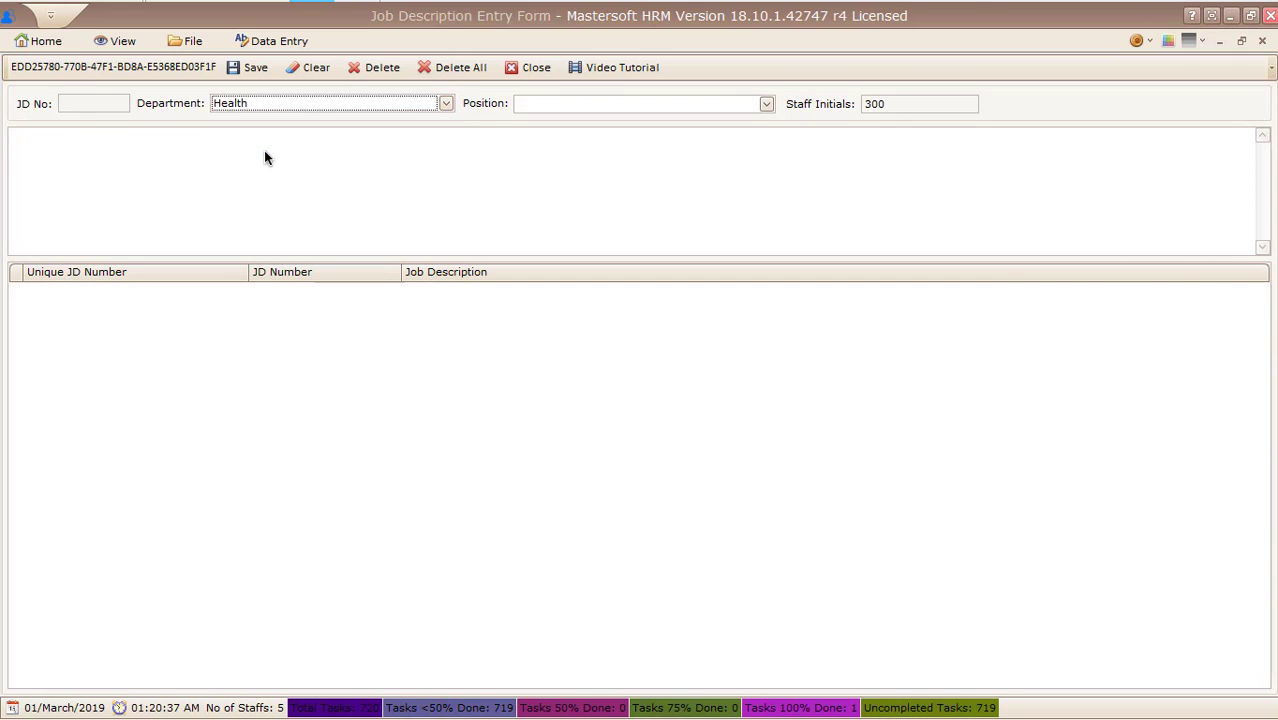
{"action": "left_click", "coordinate": [567, 104]}
{"action": "left_click", "coordinate": [565, 127]}
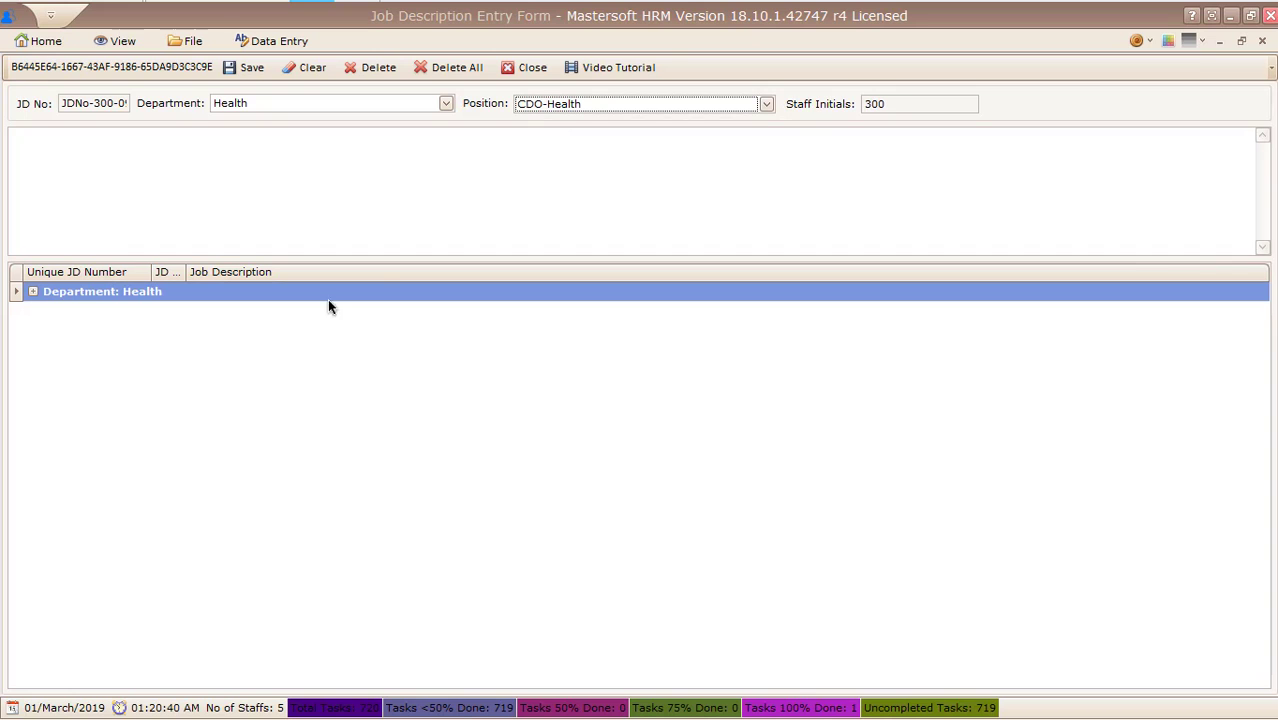
Expand the CDO-Health job descriptions, widen the JD Number column and compare the new JD No with the last listed entry.
{"action": "left_click", "coordinate": [32, 292]}
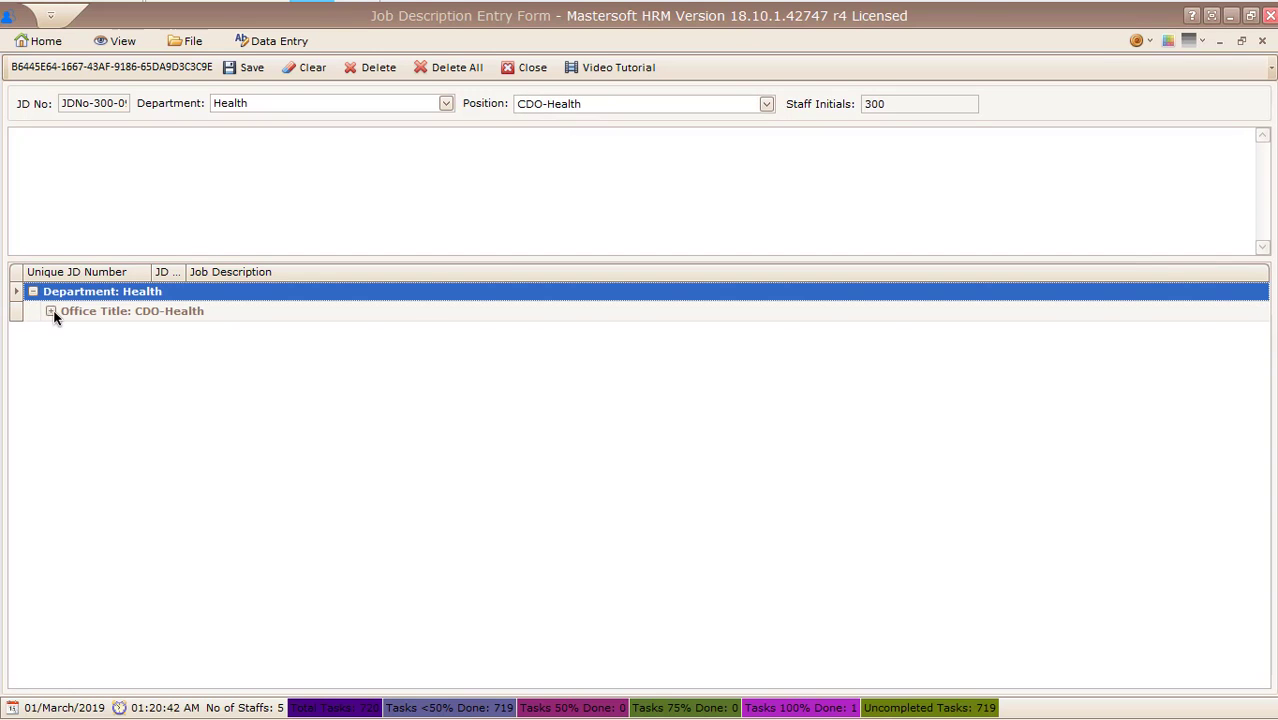
{"action": "left_click", "coordinate": [51, 312]}
{"action": "left_click", "coordinate": [92, 104]}
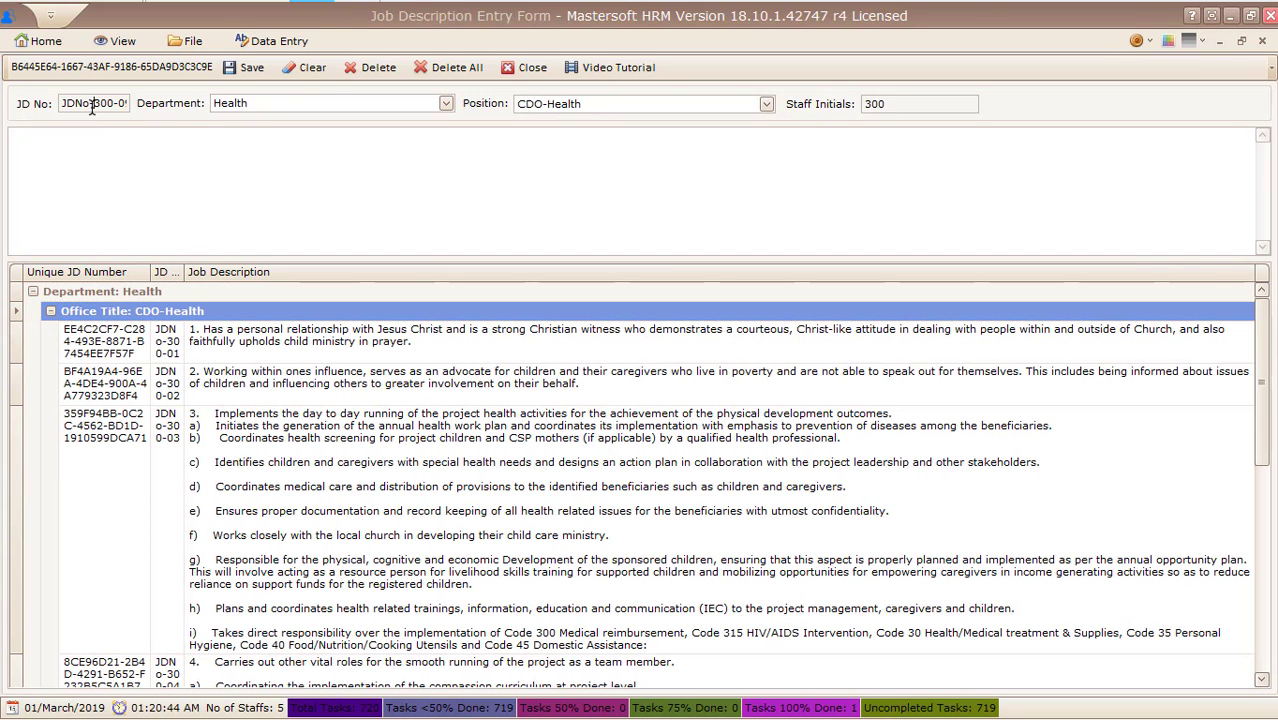
{"action": "key", "text": "Right"}
{"action": "key", "text": "Right"}
{"action": "key", "text": "Right"}
{"action": "key", "text": "Right"}
{"action": "key", "text": "Right"}
{"action": "key", "text": "Right"}
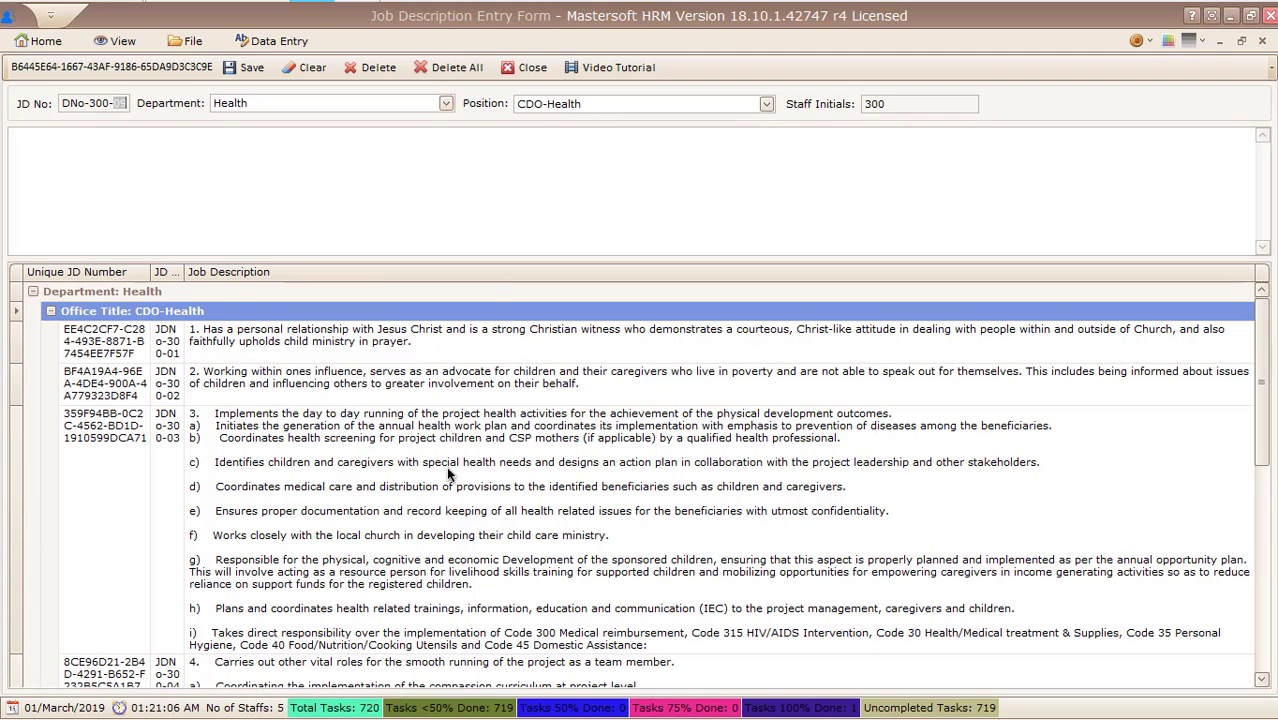
{"action": "scroll", "coordinate": [420, 486], "scroll_direction": "down", "scroll_amount": 10}
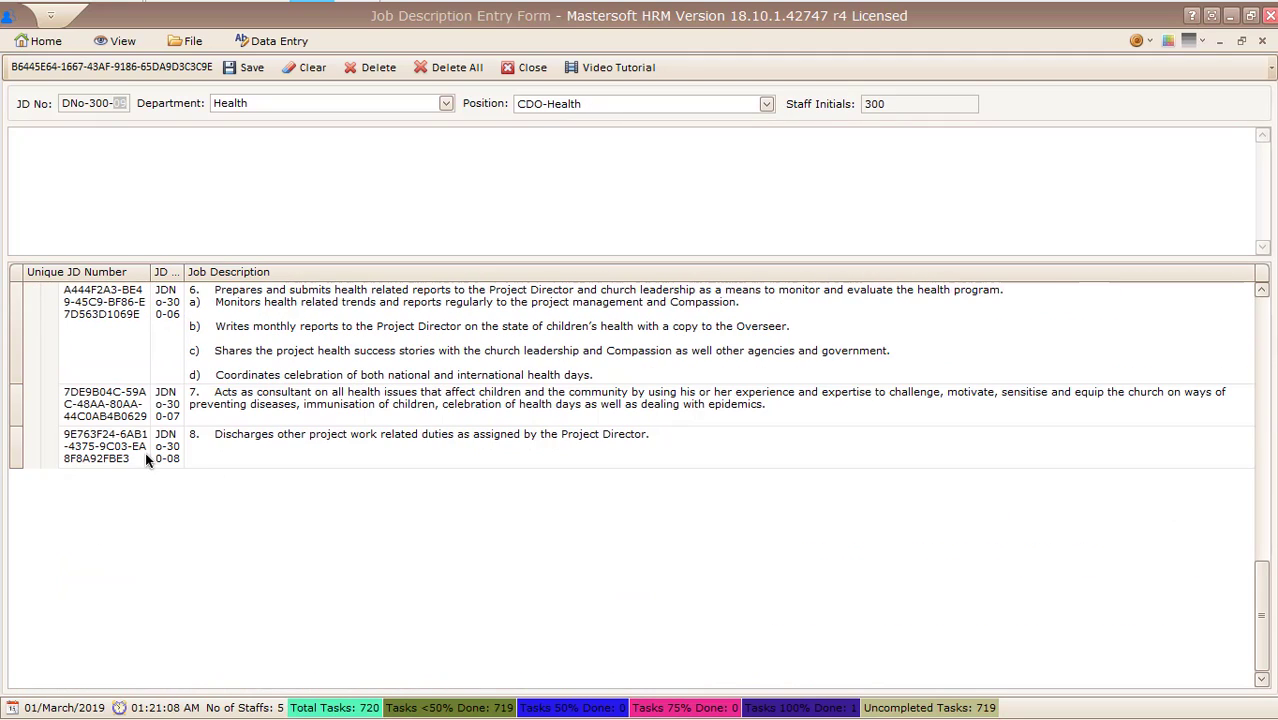
{"action": "left_click_drag", "start_coordinate": [185, 272], "coordinate": [303, 272]}
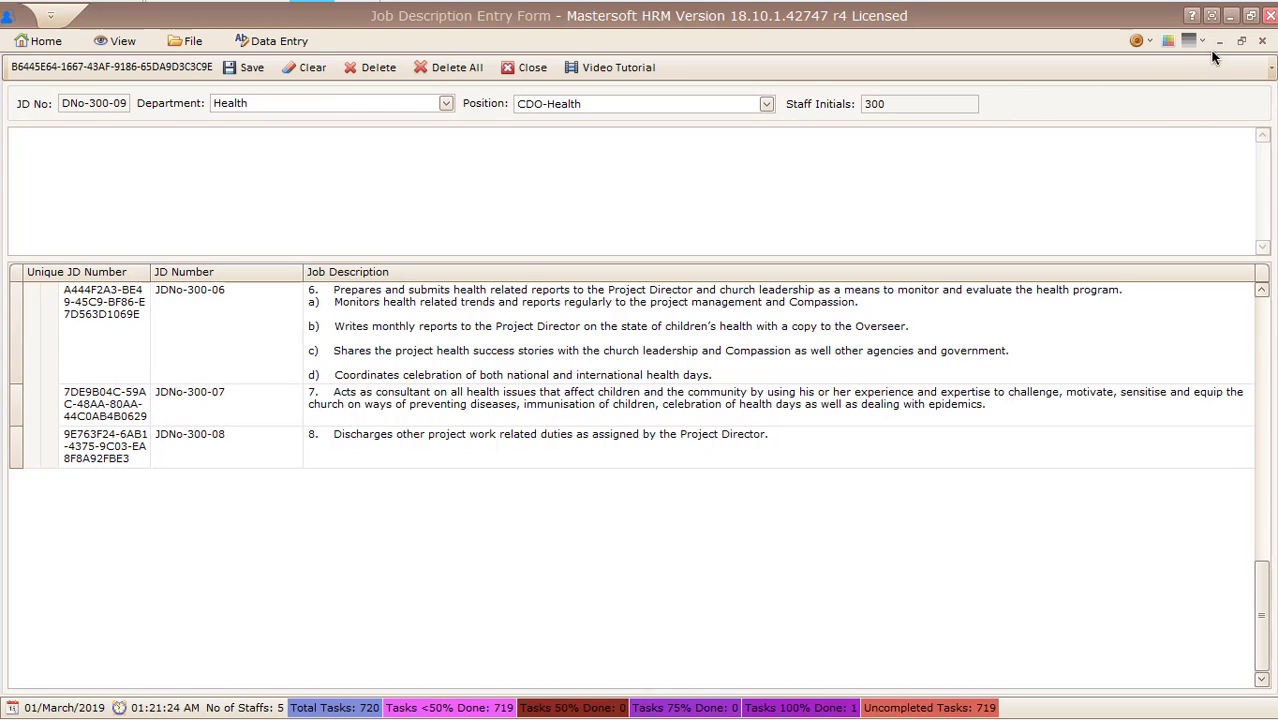
Keep the Data Entry commands permanently displayed and close the Job Description Entry Form.
{"action": "left_click", "coordinate": [1241, 41]}
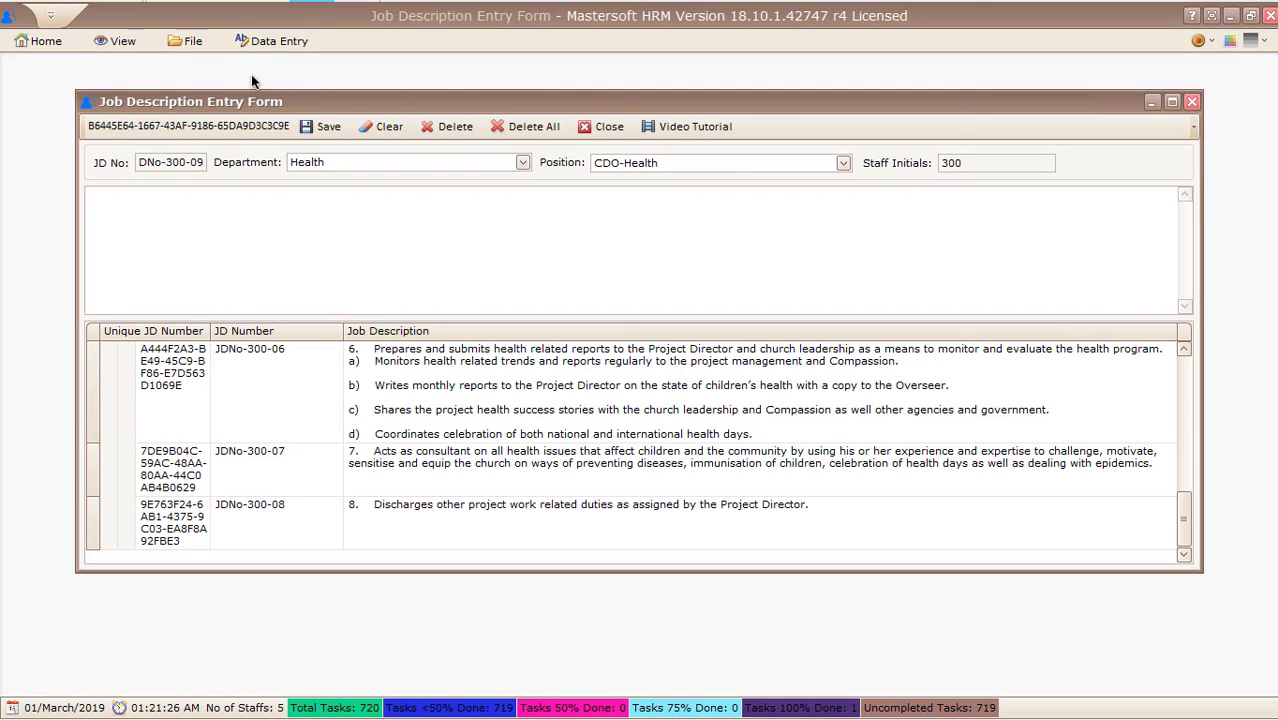
{"action": "left_click", "coordinate": [270, 41]}
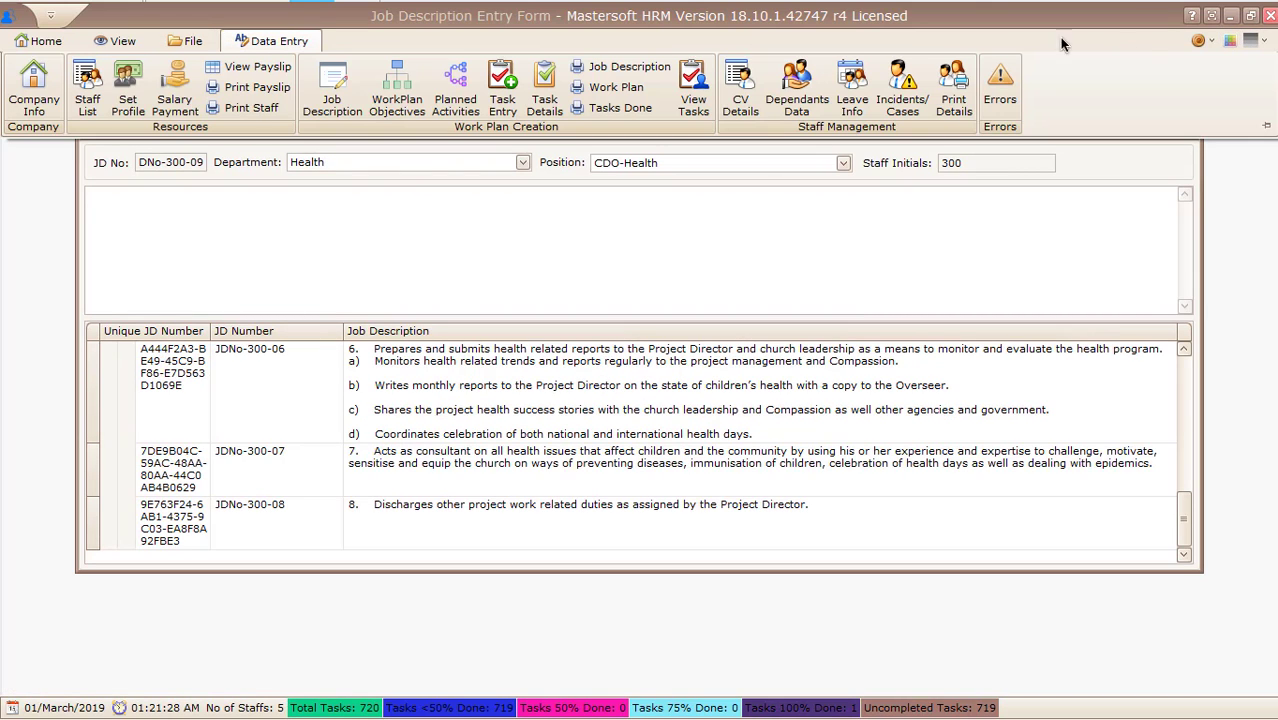
{"action": "left_click", "coordinate": [1266, 126]}
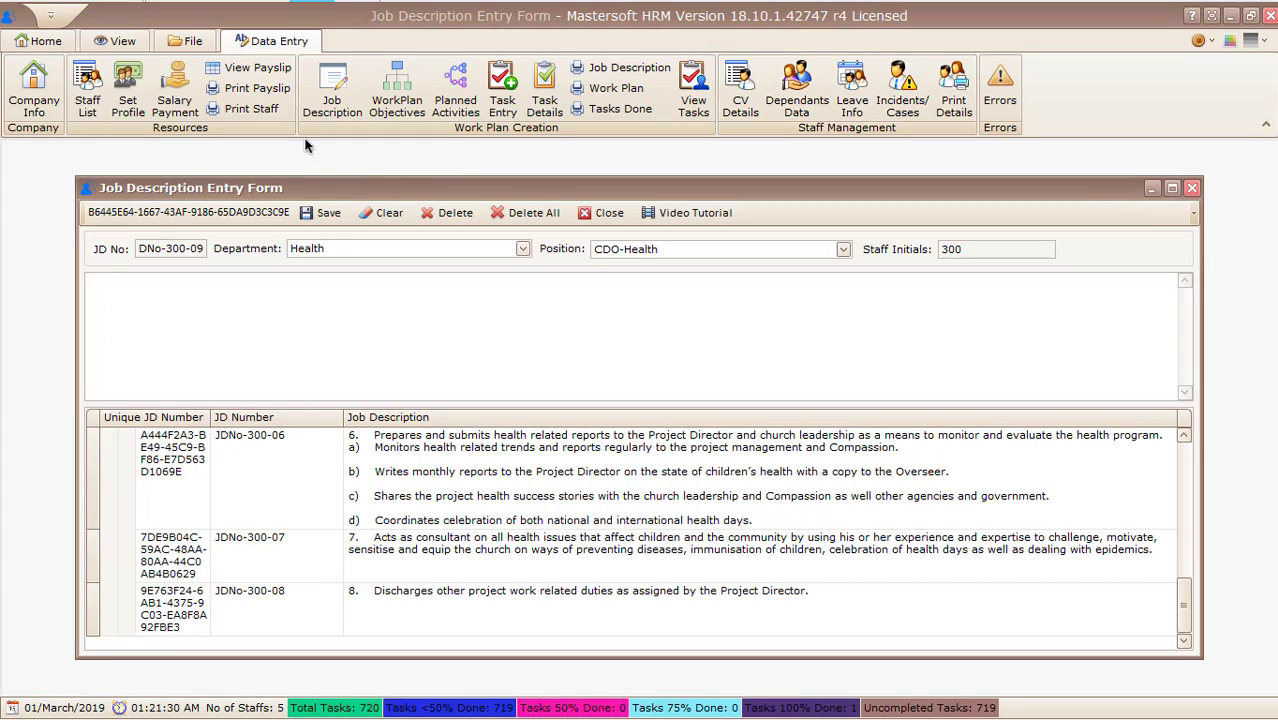
{"action": "left_click", "coordinate": [608, 213]}
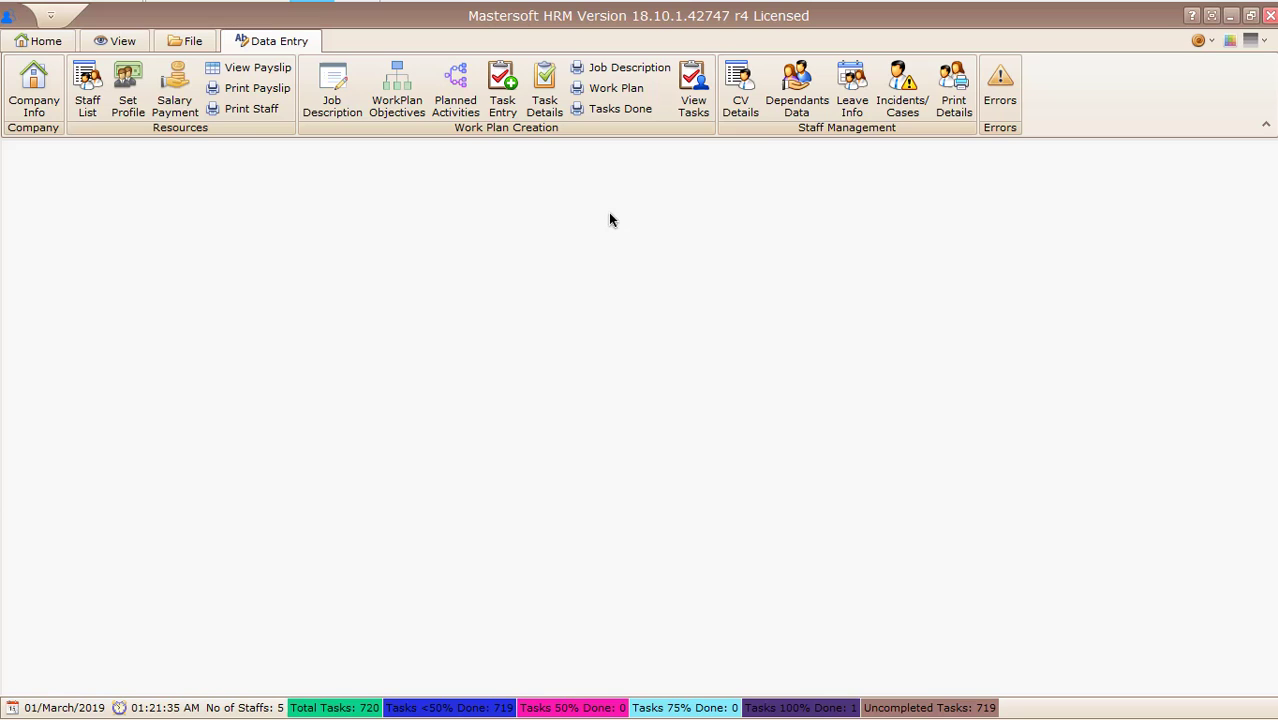
Open the work plan's Specific Objective Entry Form and choose position CDO-Health with job description JDNo-300-01.
{"action": "left_click", "coordinate": [397, 89]}
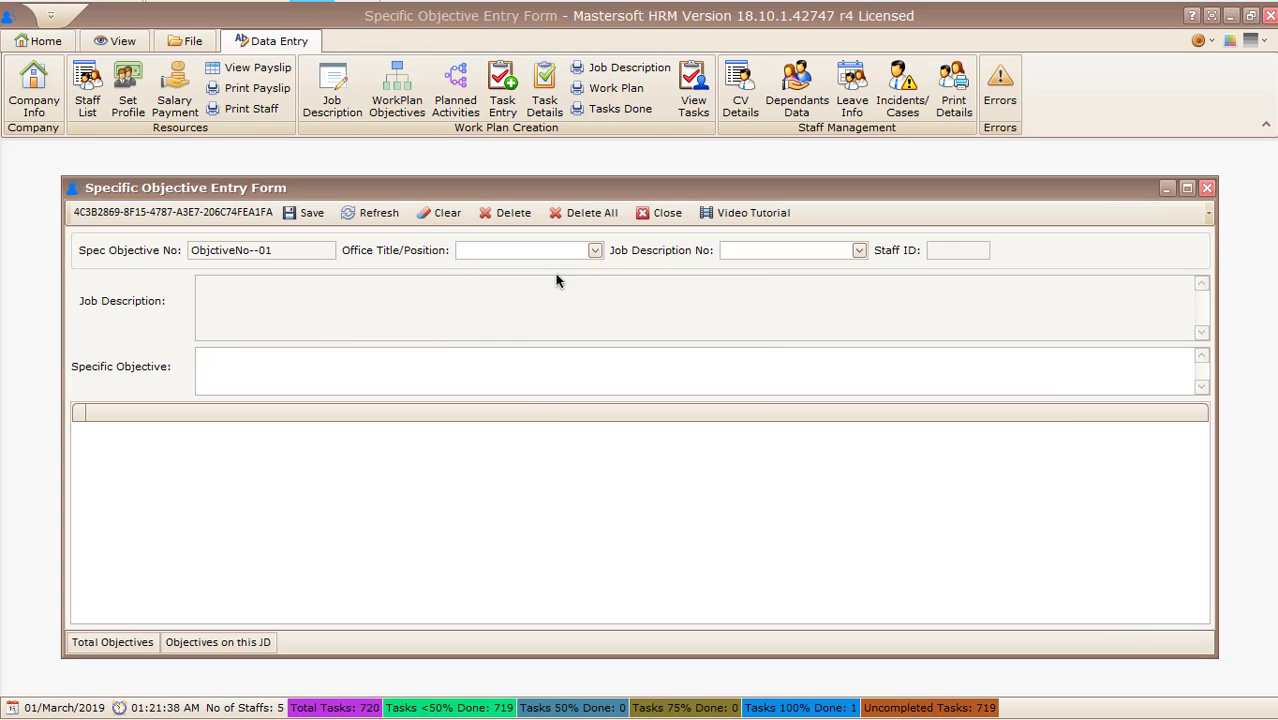
{"action": "left_click", "coordinate": [594, 251]}
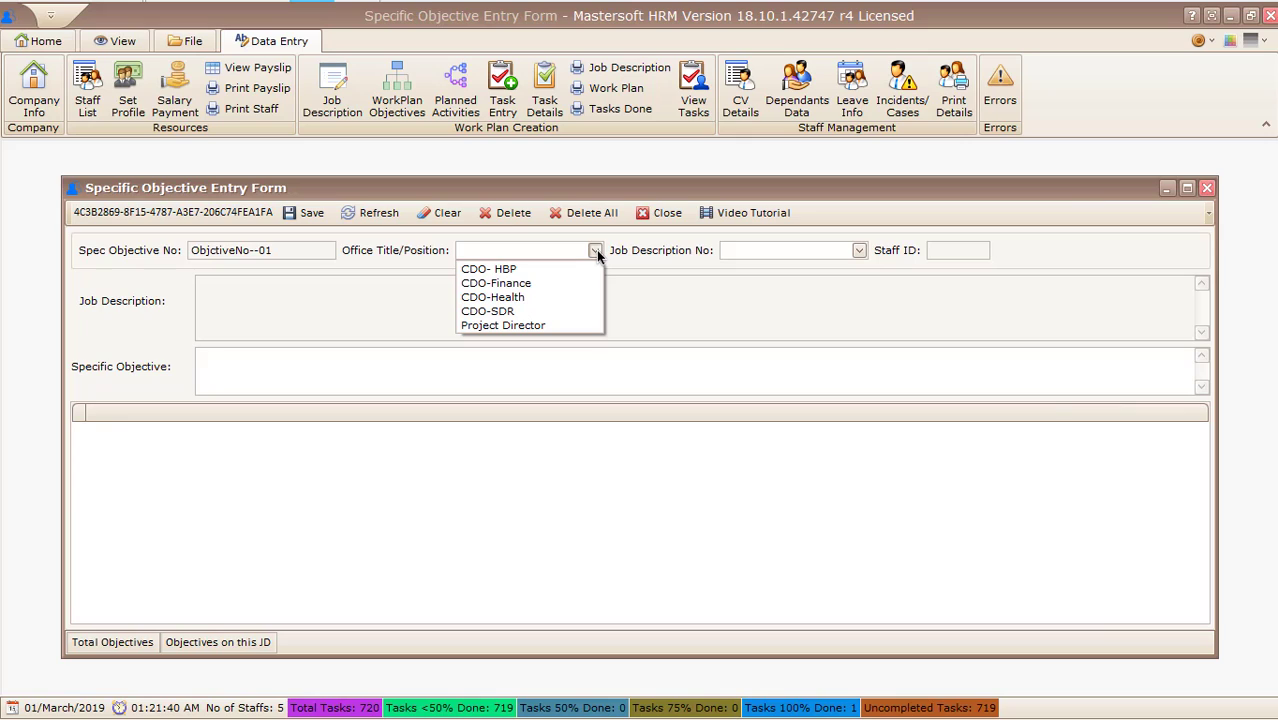
{"action": "left_click", "coordinate": [512, 298]}
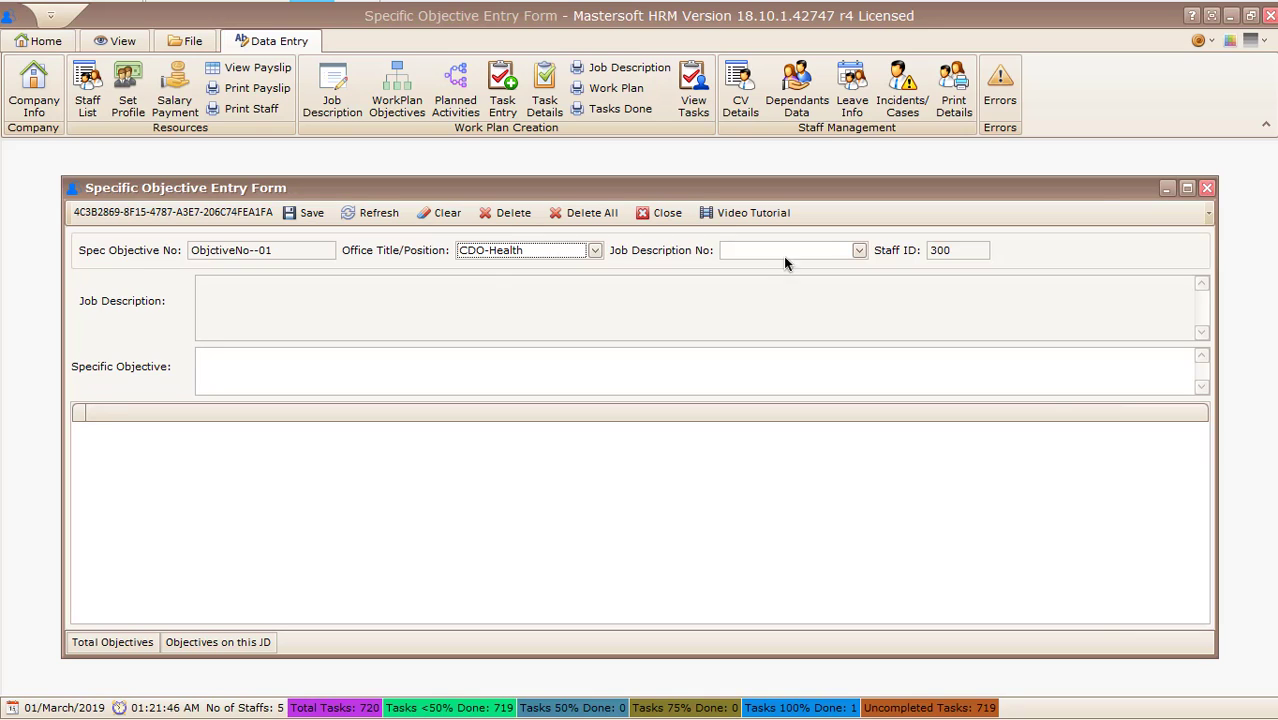
{"action": "left_click", "coordinate": [859, 251]}
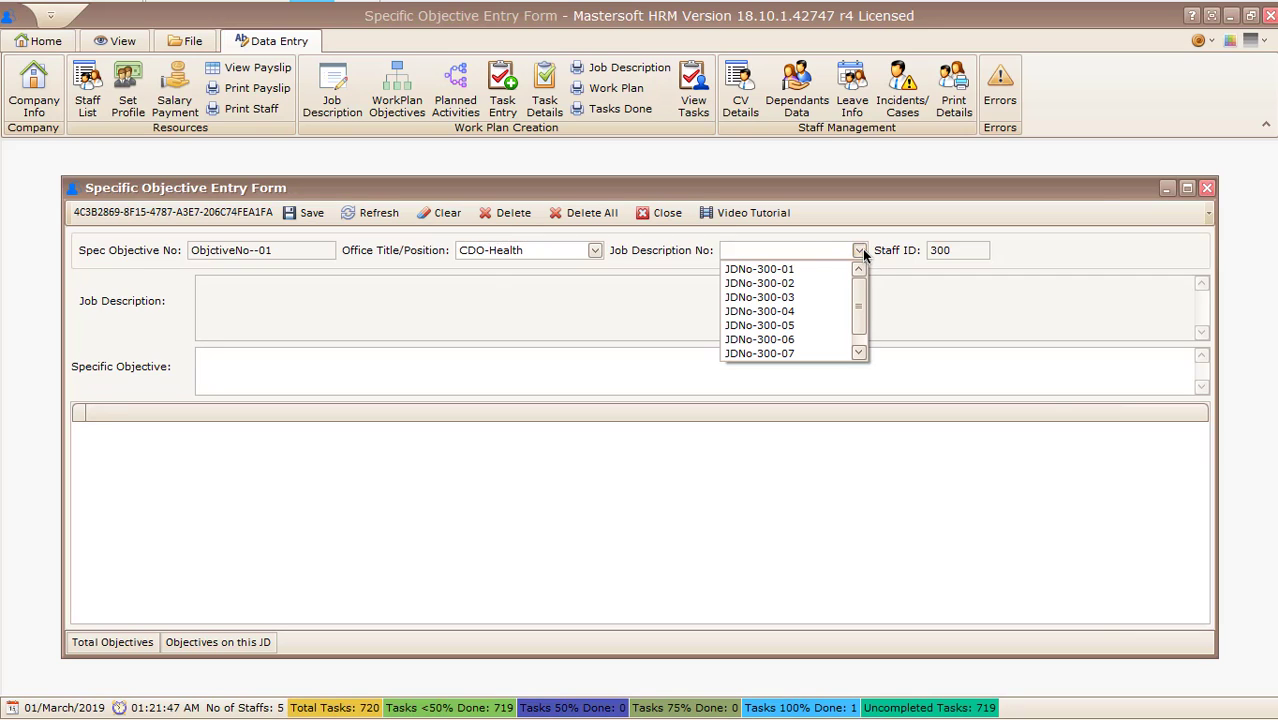
{"action": "left_click", "coordinate": [772, 275]}
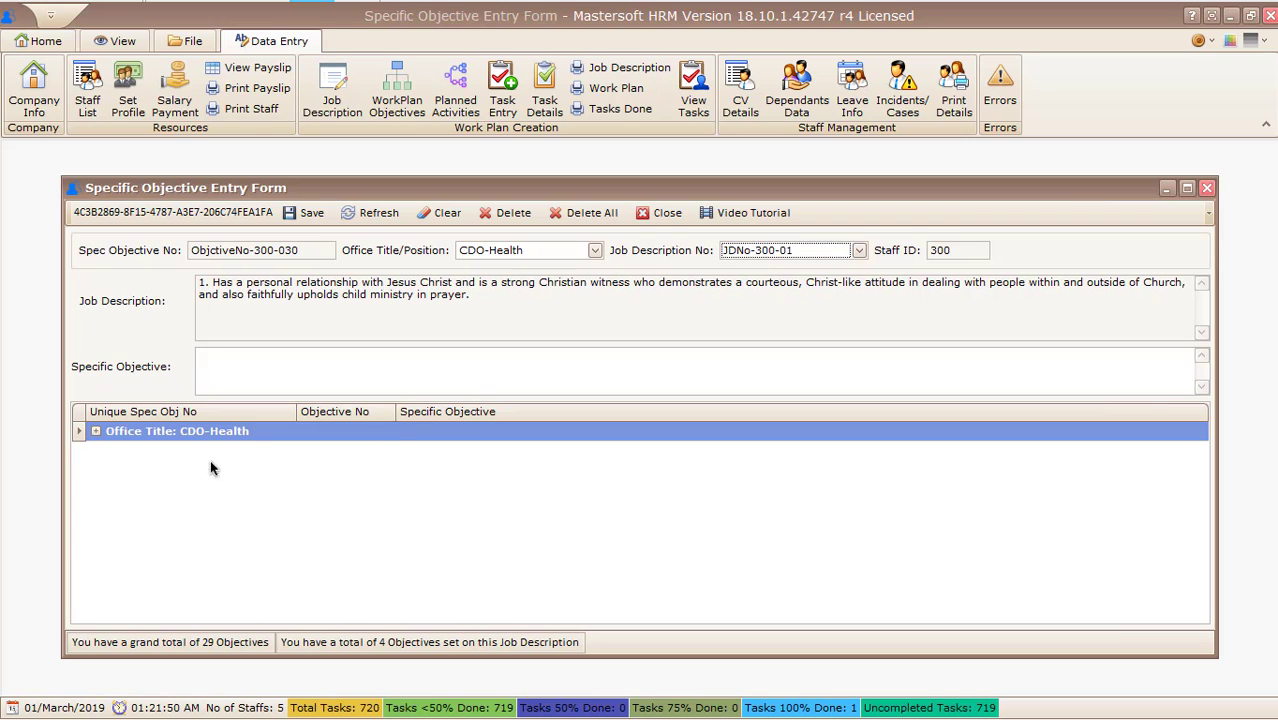
Expand the specific objectives under CDO-Health and JDNo-300-01 and widen the Objective No column to fit its contents.
{"action": "left_click", "coordinate": [95, 431]}
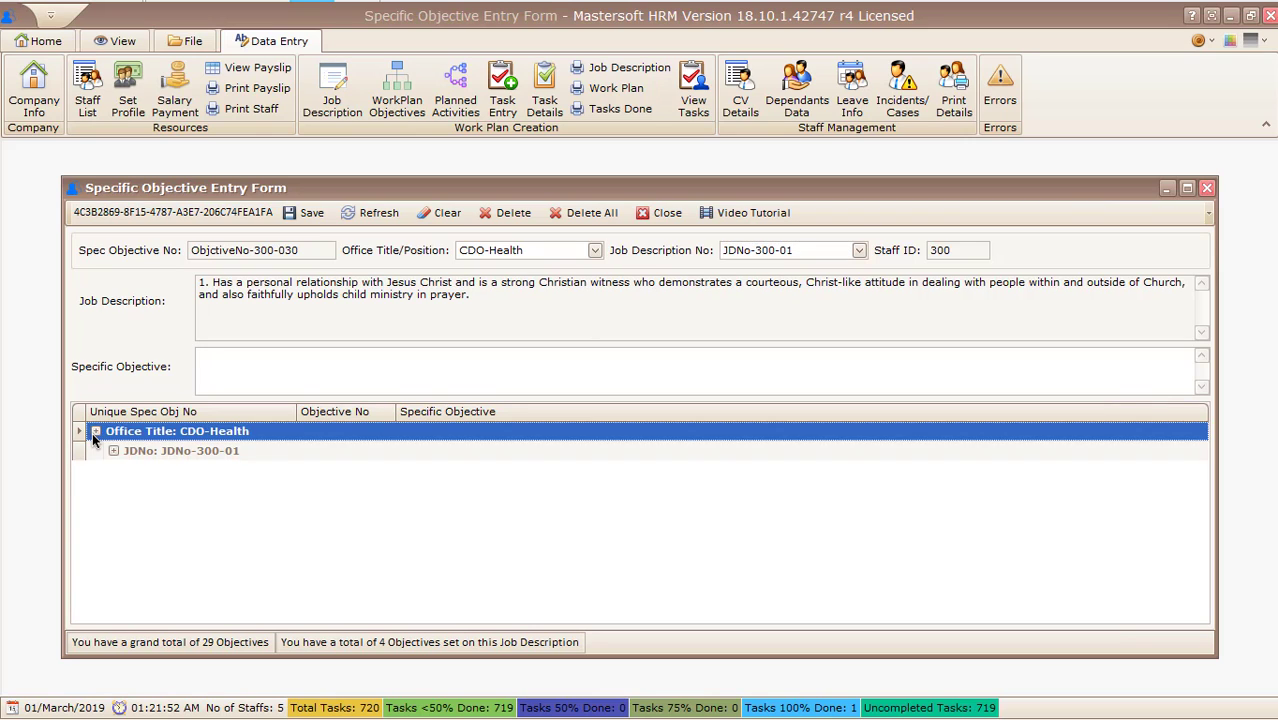
{"action": "left_click", "coordinate": [113, 451]}
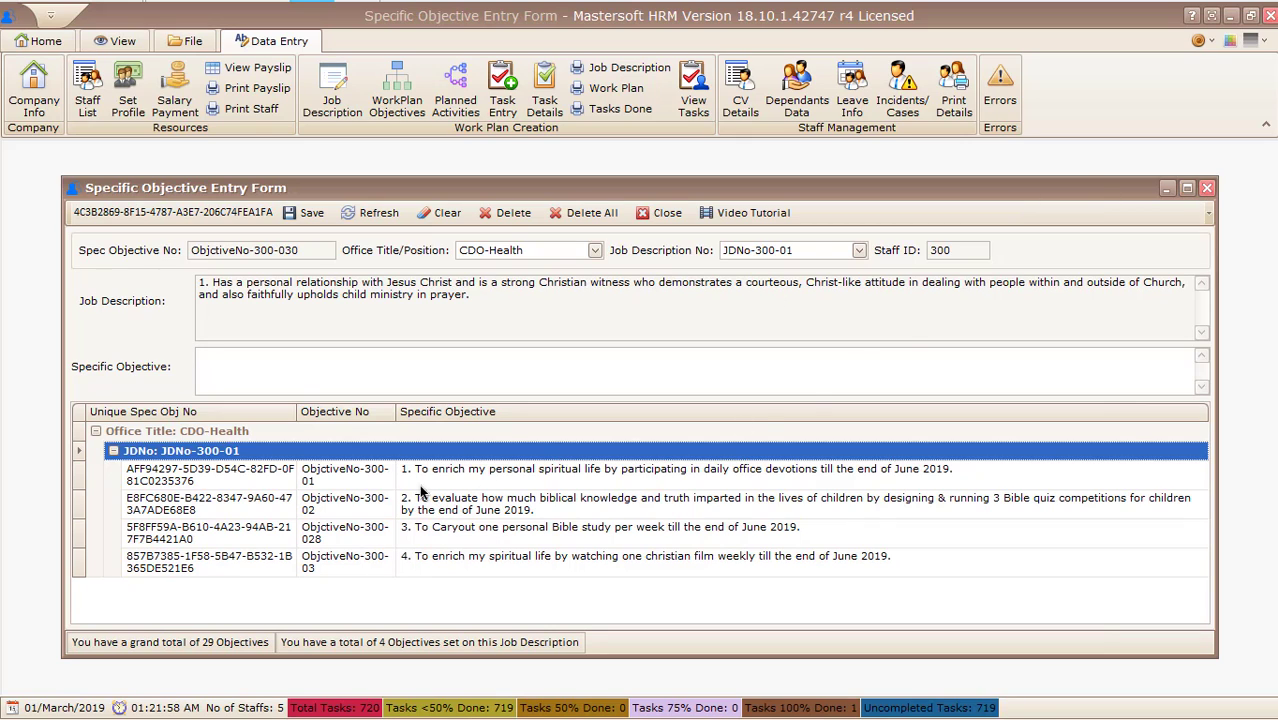
{"action": "left_click_drag", "start_coordinate": [396, 415], "coordinate": [457, 421]}
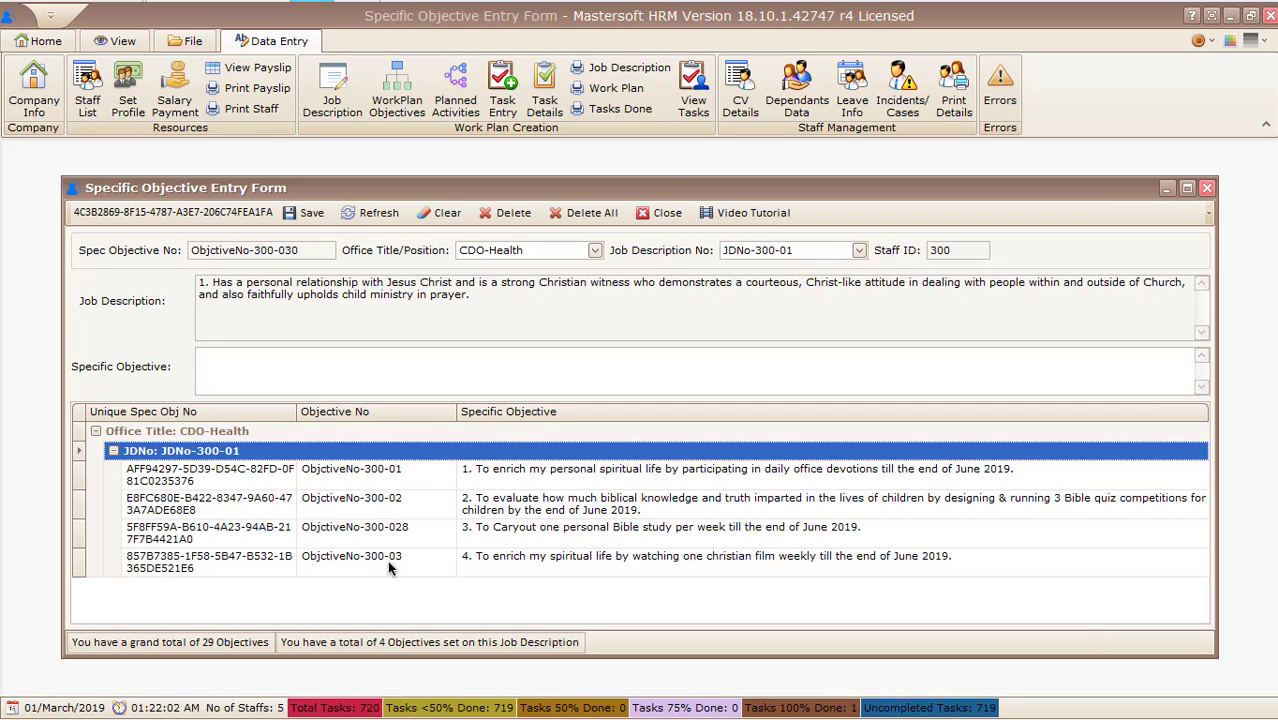
Review the job description text and entry box, load ObjctiveNo-300-01 for viewing, and close the Specific Objective Entry Form.
{"action": "left_click", "coordinate": [304, 371]}
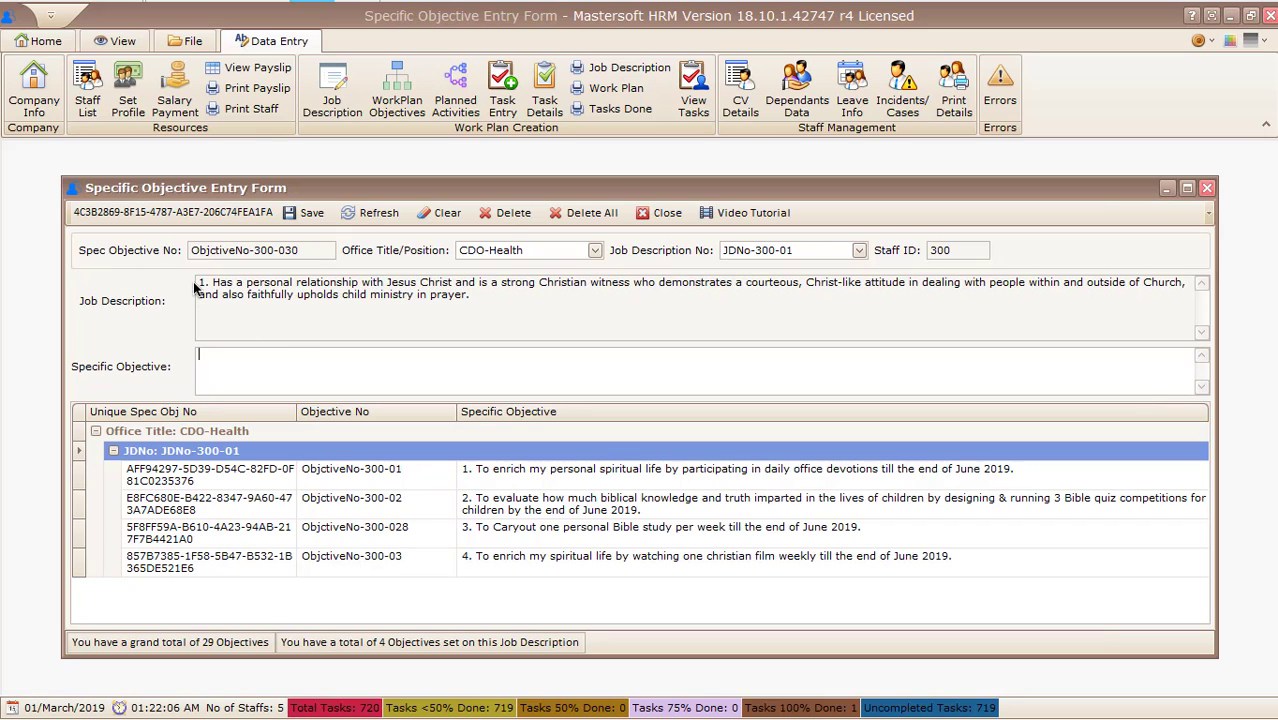
{"action": "left_click_drag", "start_coordinate": [200, 288], "coordinate": [518, 308]}
{"action": "left_click", "coordinate": [263, 377]}
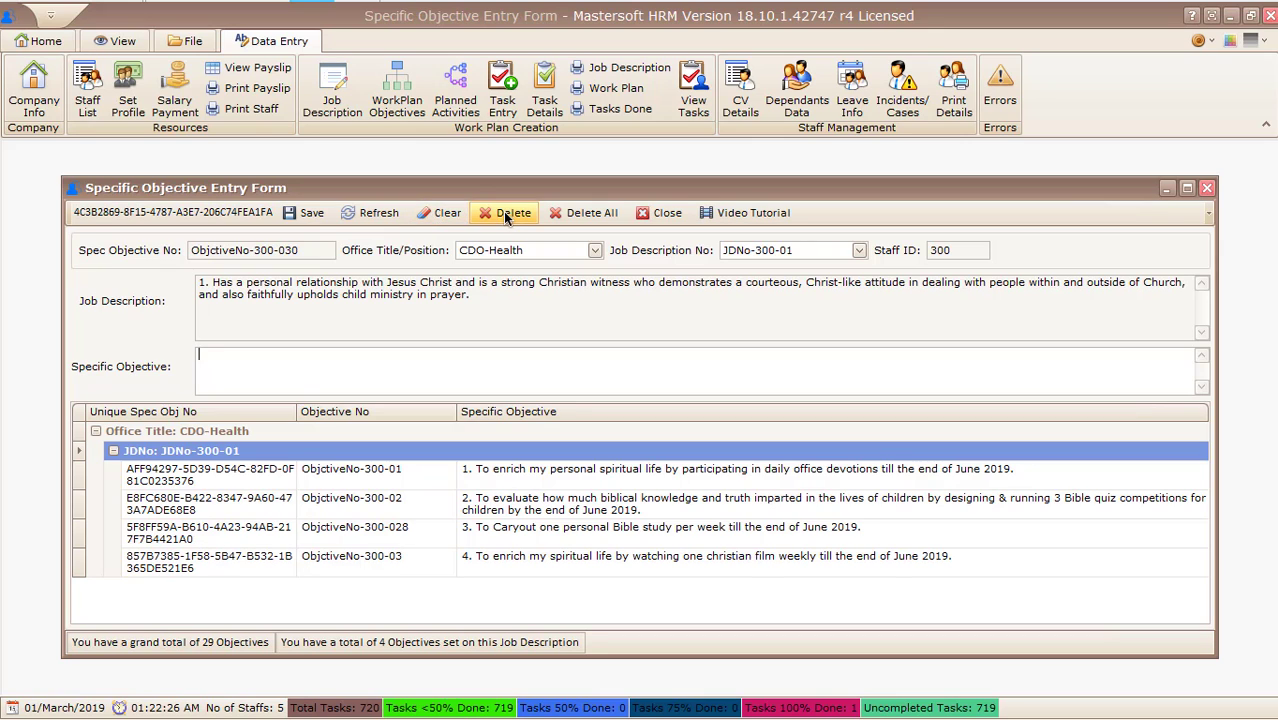
{"action": "left_click", "coordinate": [163, 482]}
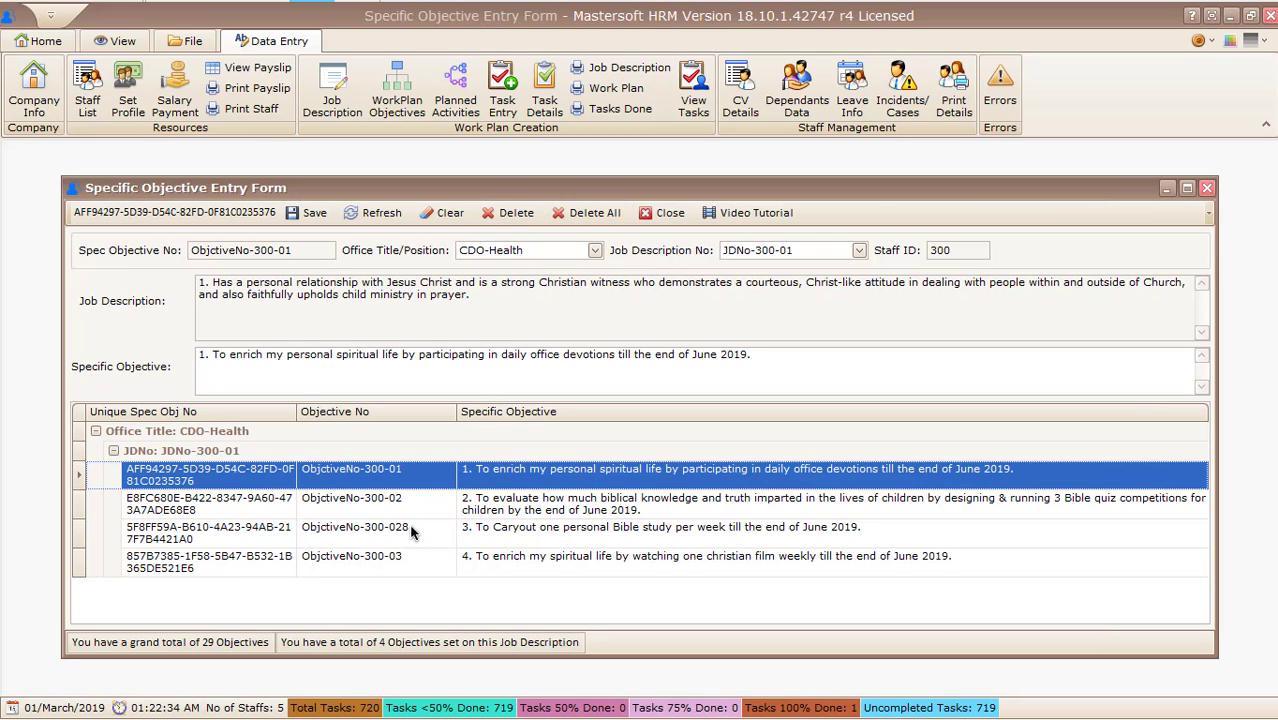
{"action": "left_click", "coordinate": [647, 217]}
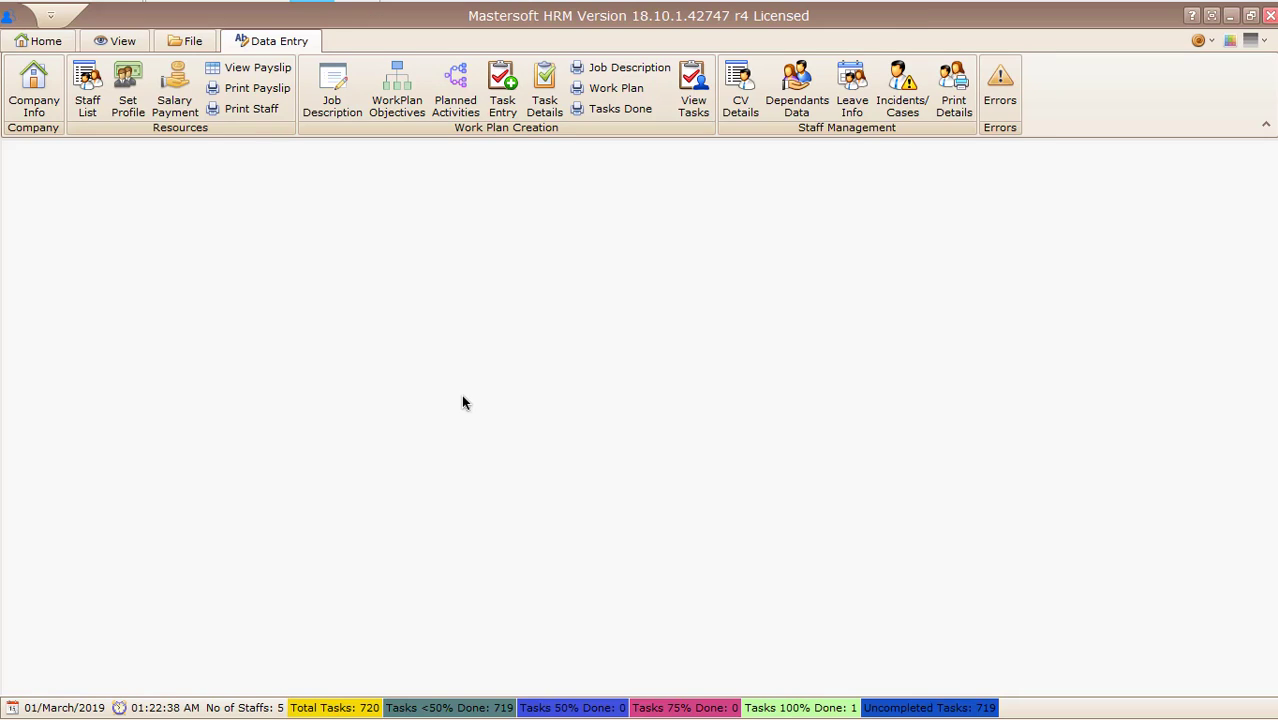
Open the Planned Activities entry form and choose office title CDO-Health, job description JDNo-300-01 and specific objective ObjctiveNo-300-01.
{"action": "left_click", "coordinate": [455, 92]}
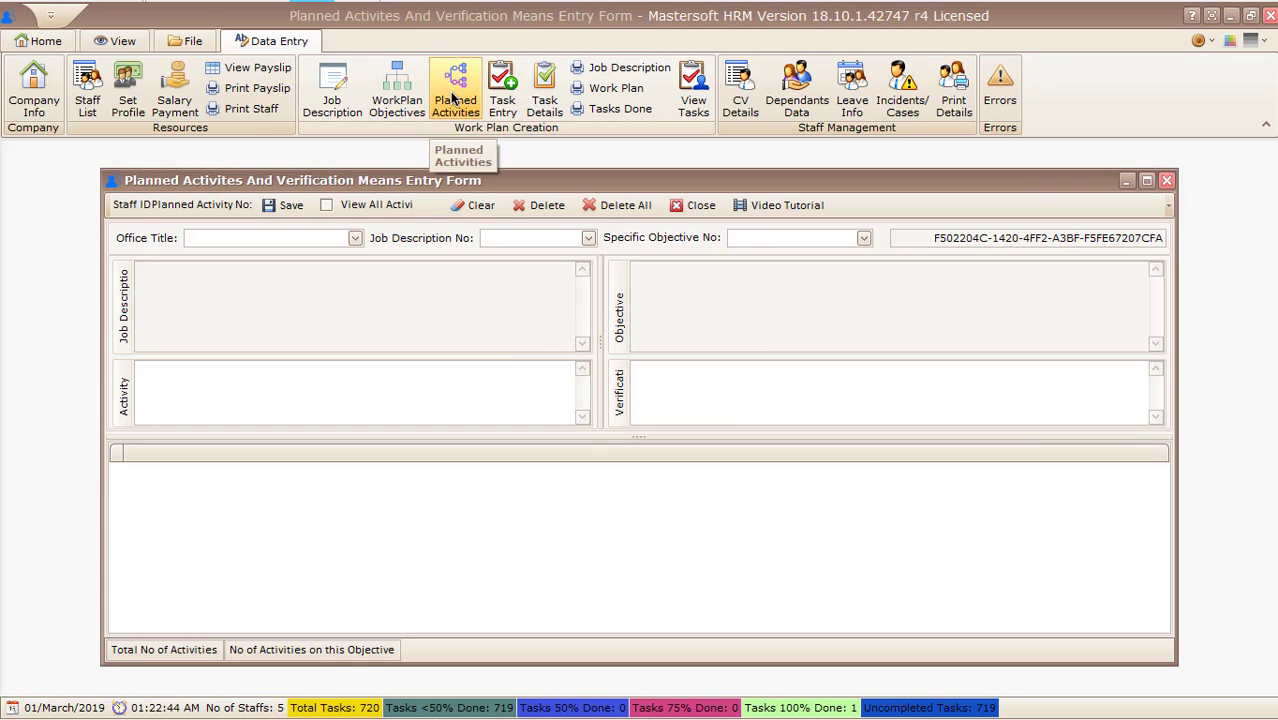
{"action": "left_click", "coordinate": [355, 238]}
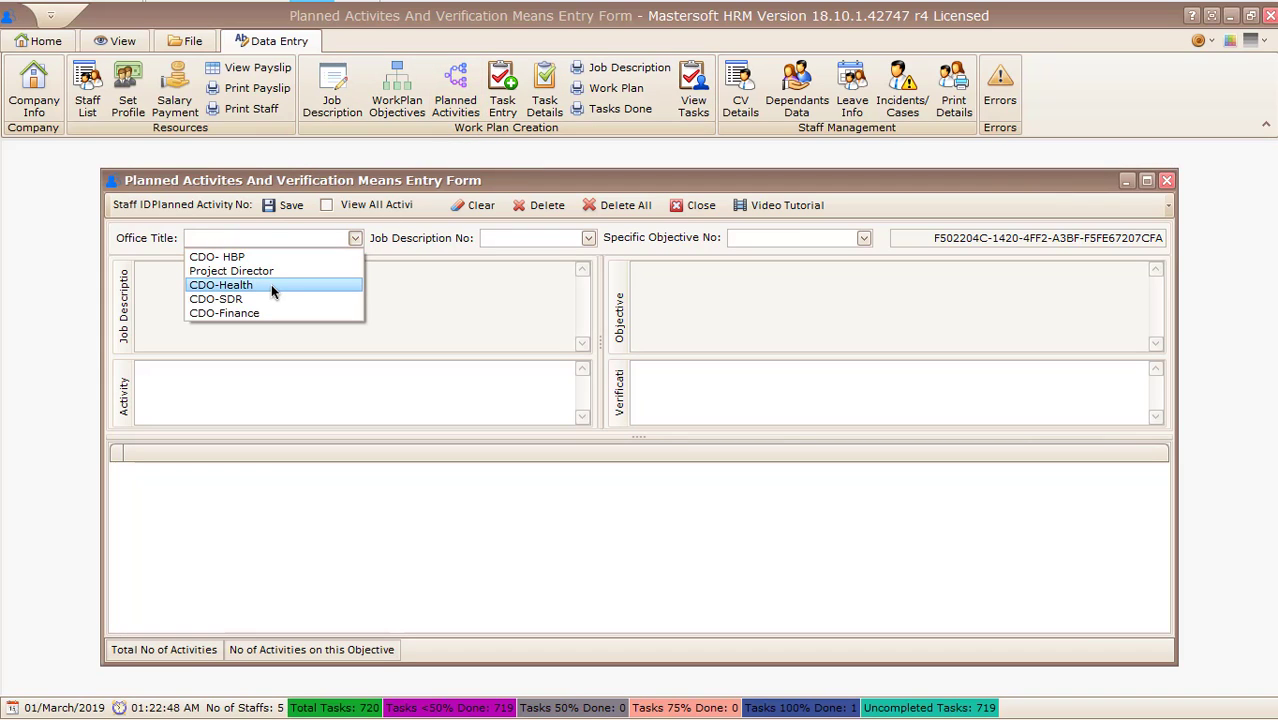
{"action": "left_click", "coordinate": [271, 284]}
{"action": "left_click", "coordinate": [508, 241]}
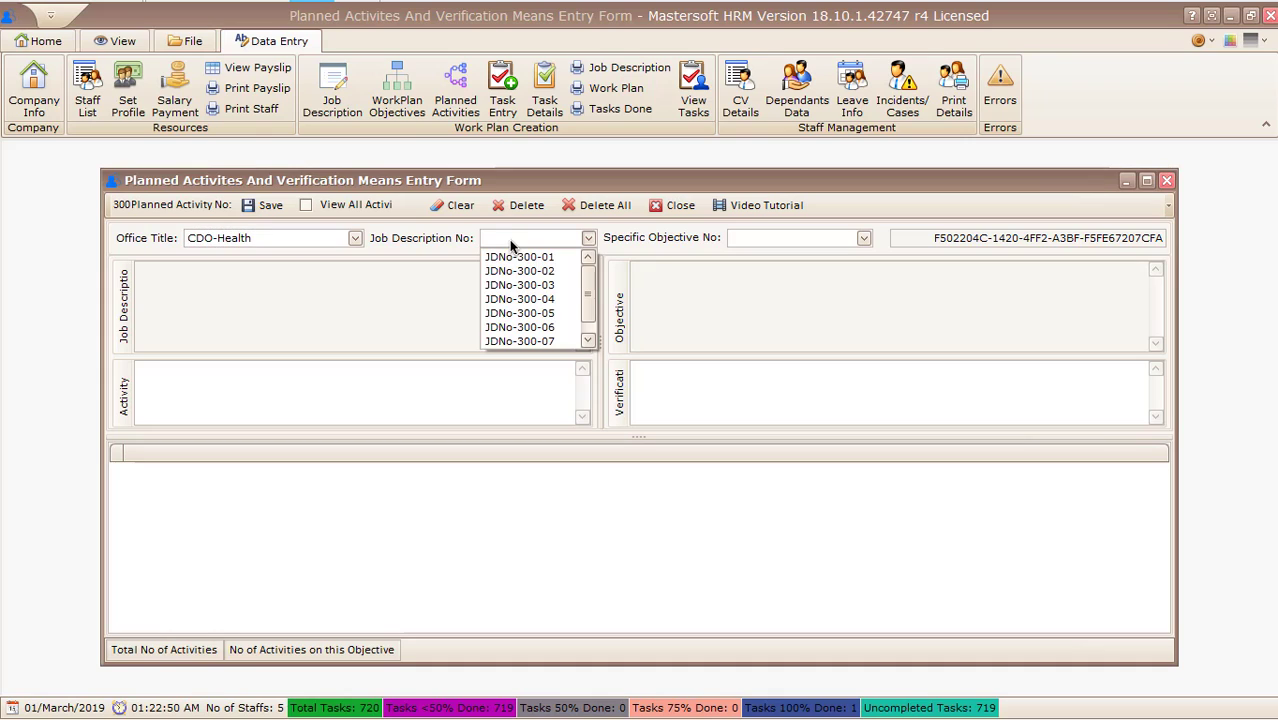
{"action": "left_click", "coordinate": [518, 258]}
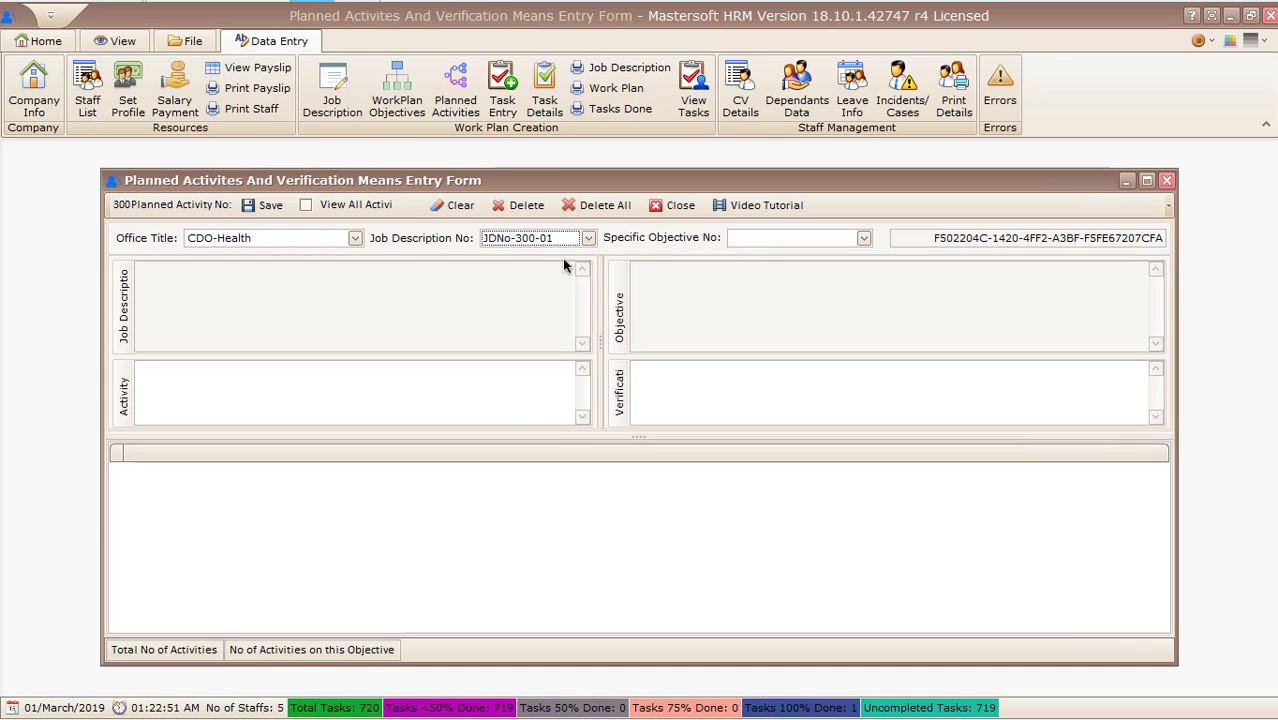
{"action": "left_click", "coordinate": [763, 240]}
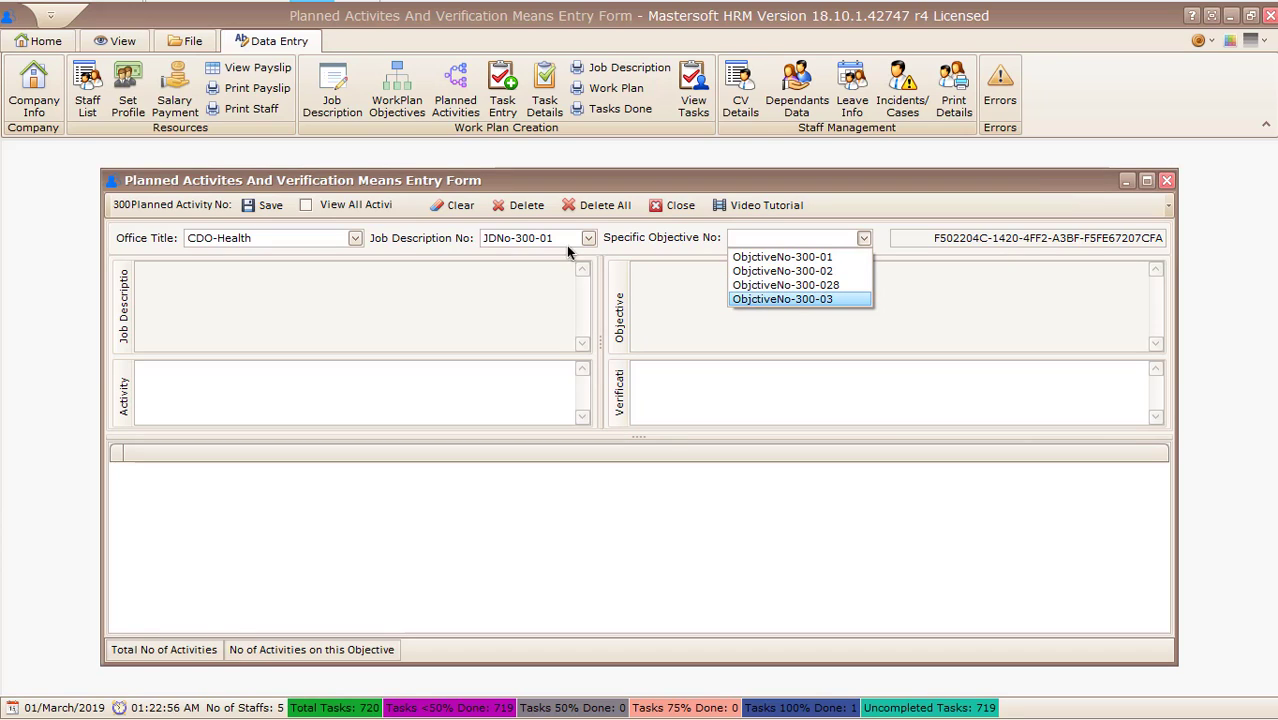
{"action": "left_click", "coordinate": [756, 259]}
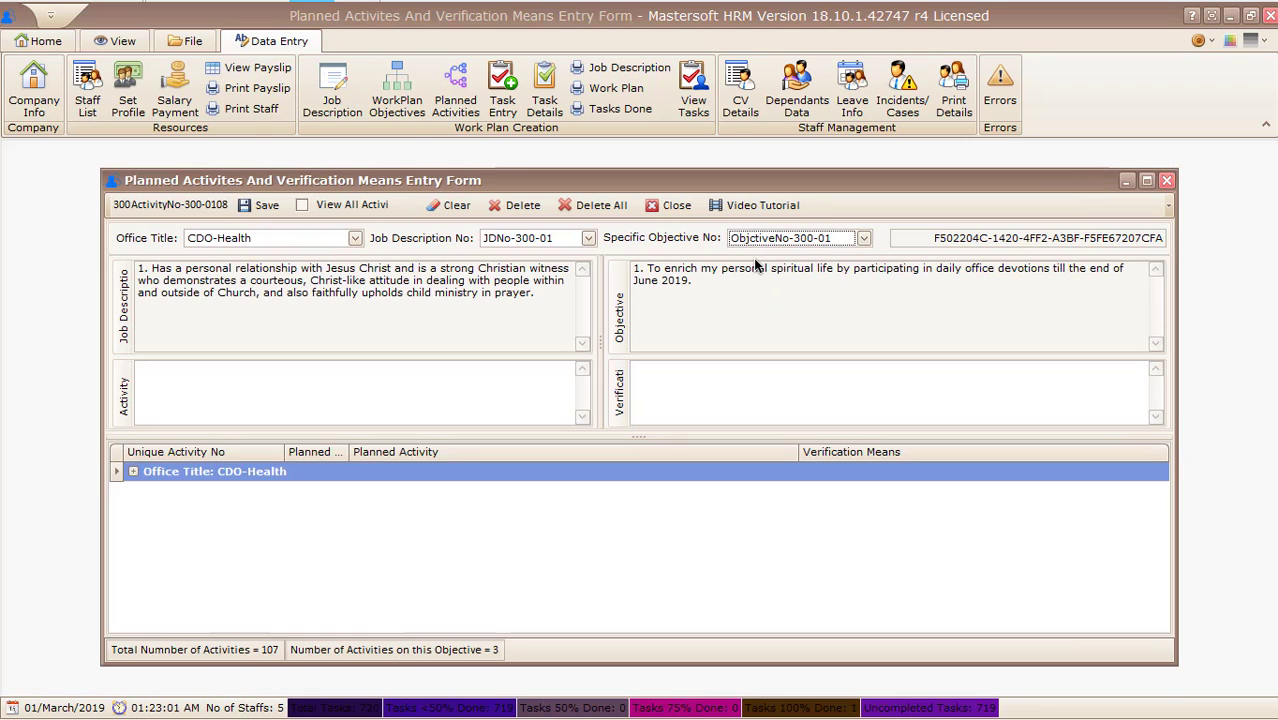
Review the empty Activity and Verification entry boxes and expand the planned activities listed under CDO-Health, JDNo-300-01 and ObjctiveNo-300-01.
{"action": "left_click", "coordinate": [184, 390]}
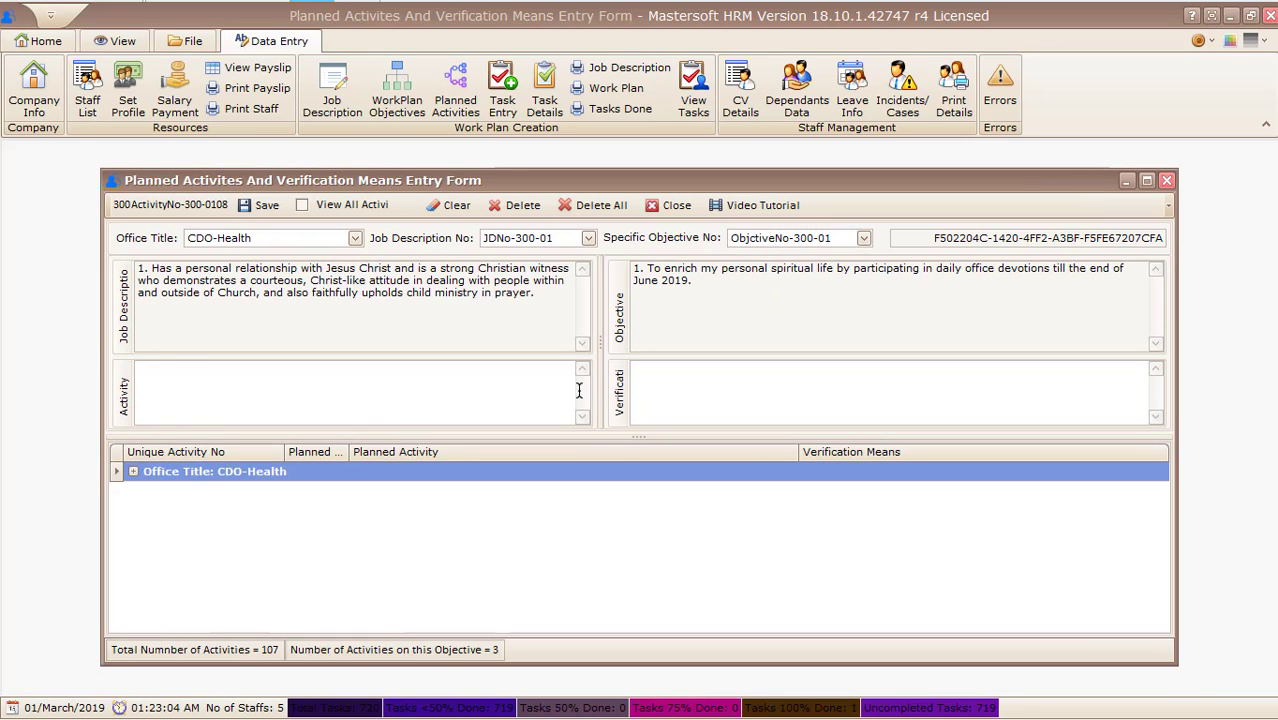
{"action": "left_click", "coordinate": [674, 382]}
{"action": "left_click", "coordinate": [132, 471]}
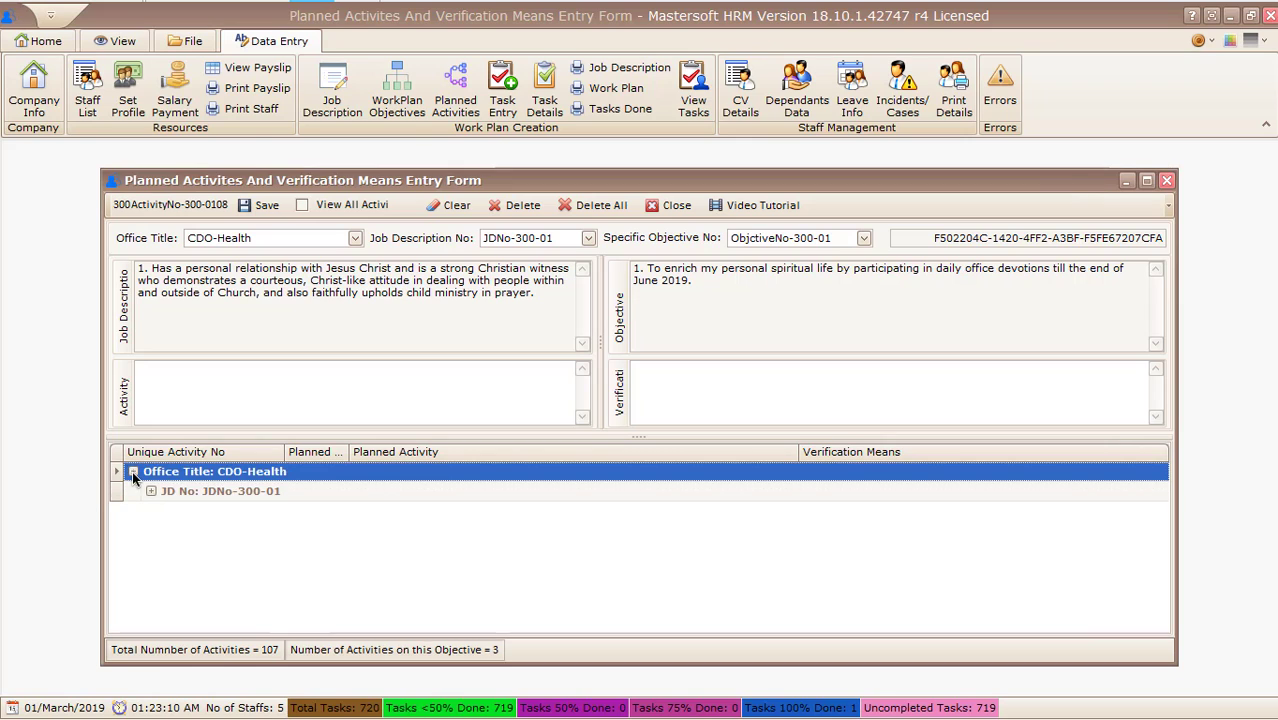
{"action": "left_click", "coordinate": [151, 491]}
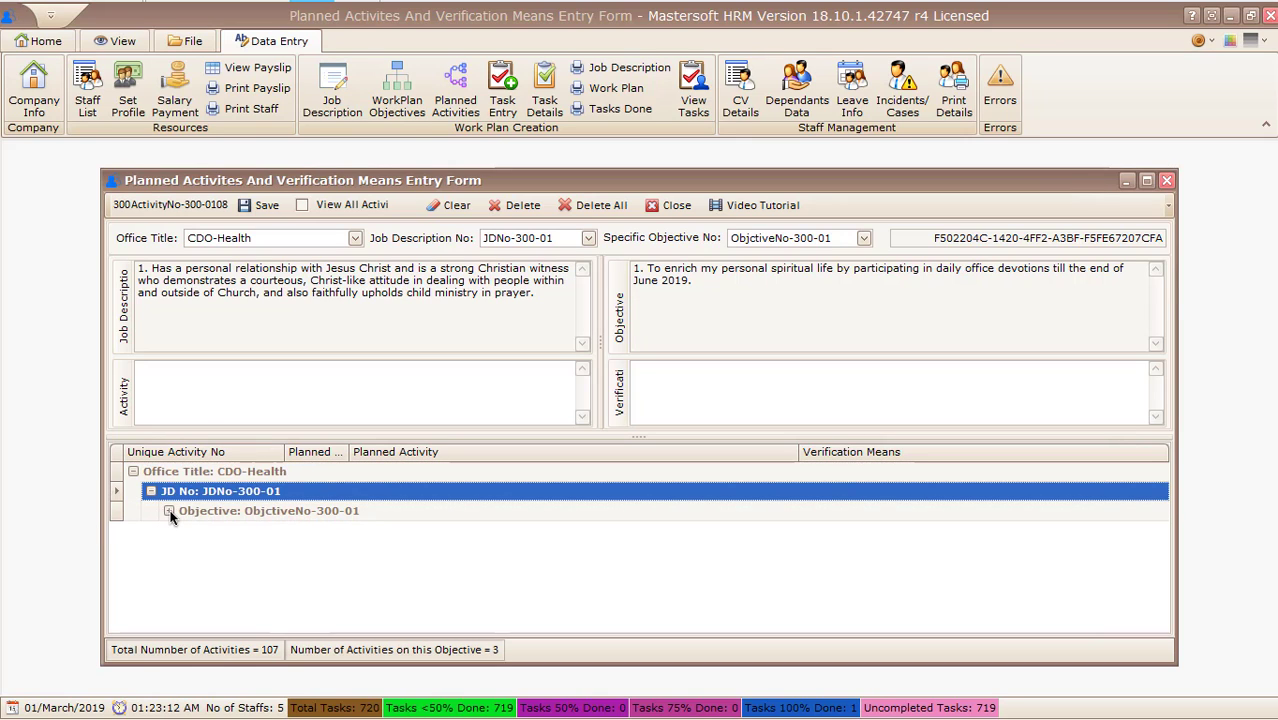
{"action": "left_click", "coordinate": [169, 511]}
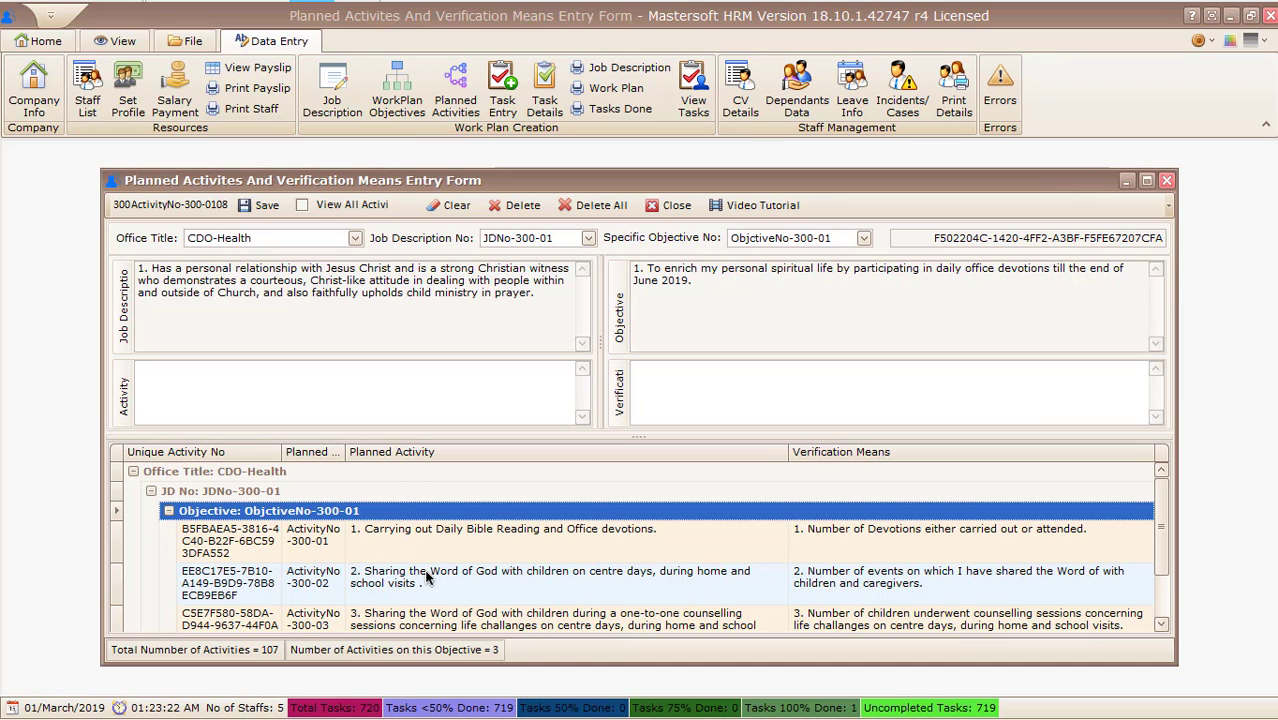
Load ActivityNo-300-01, ActivityNo-300-02 and ActivityNo-300-03 in turn for viewing, and widen the Planned Activity No column to fit its contents.
{"action": "left_click", "coordinate": [311, 553]}
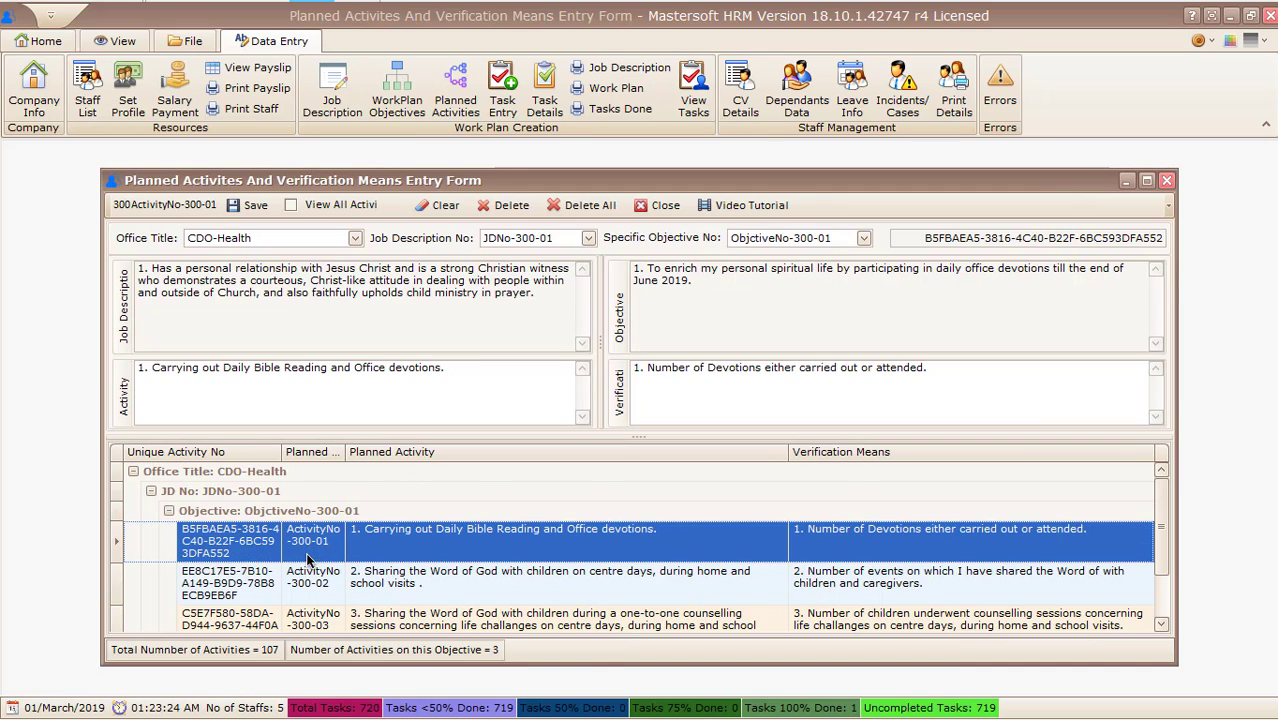
{"action": "left_click", "coordinate": [305, 589]}
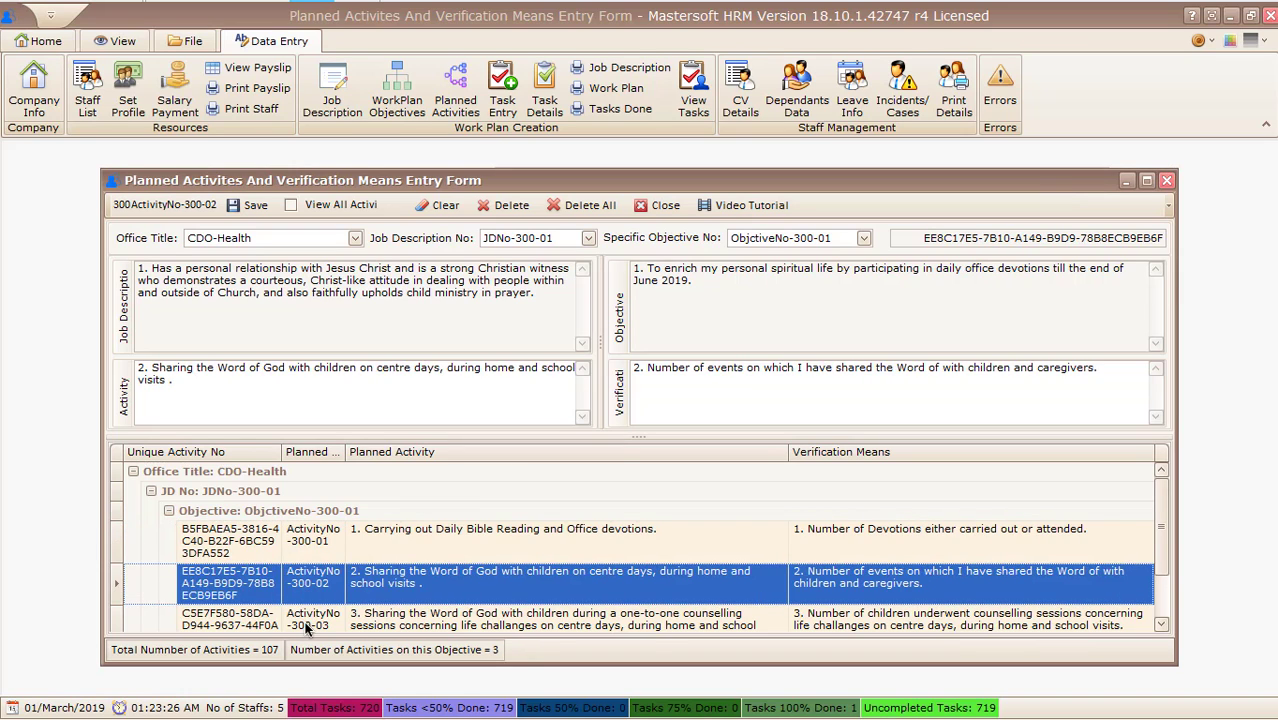
{"action": "left_click", "coordinate": [305, 614]}
{"action": "left_click", "coordinate": [300, 580]}
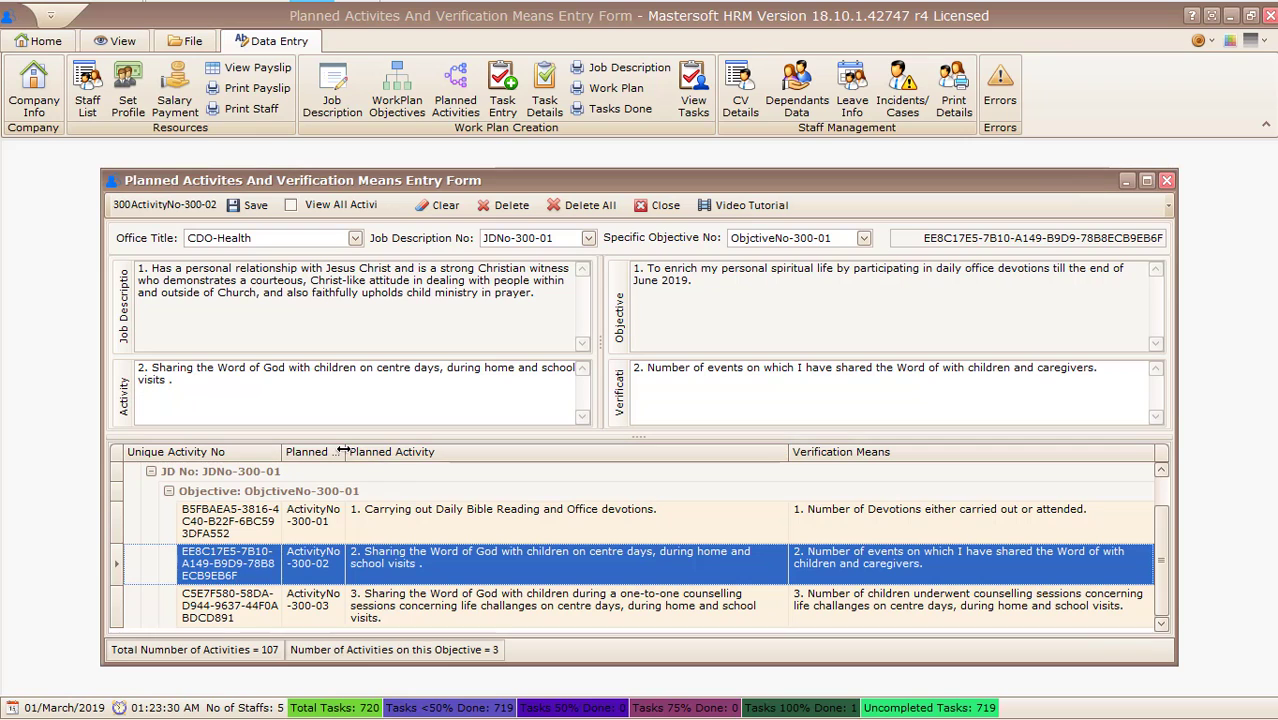
{"action": "left_click_drag", "start_coordinate": [345, 452], "coordinate": [418, 452]}
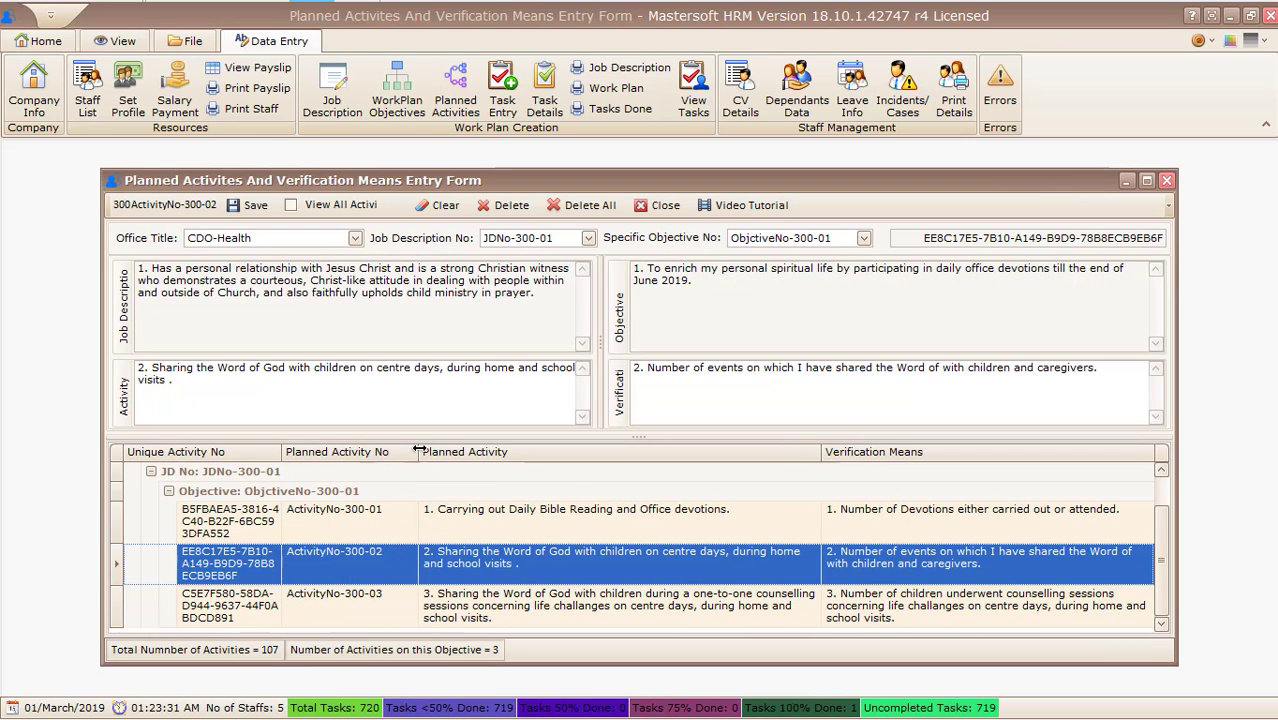
{"action": "left_click", "coordinate": [372, 514]}
{"action": "left_click", "coordinate": [362, 563]}
{"action": "left_click", "coordinate": [366, 604]}
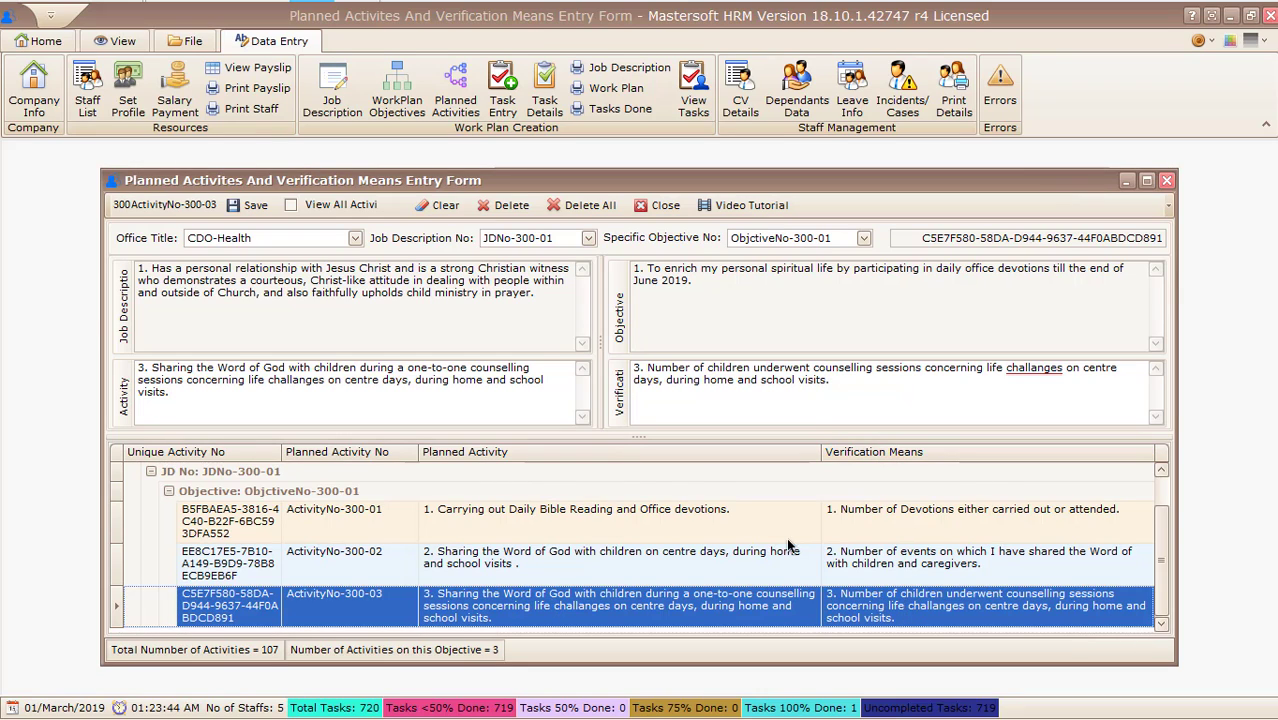
Display the planned activities of ObjctiveNo-300-02 with all groups expanded and widen the Planned Activity No column to fit.
{"action": "left_click", "coordinate": [866, 239]}
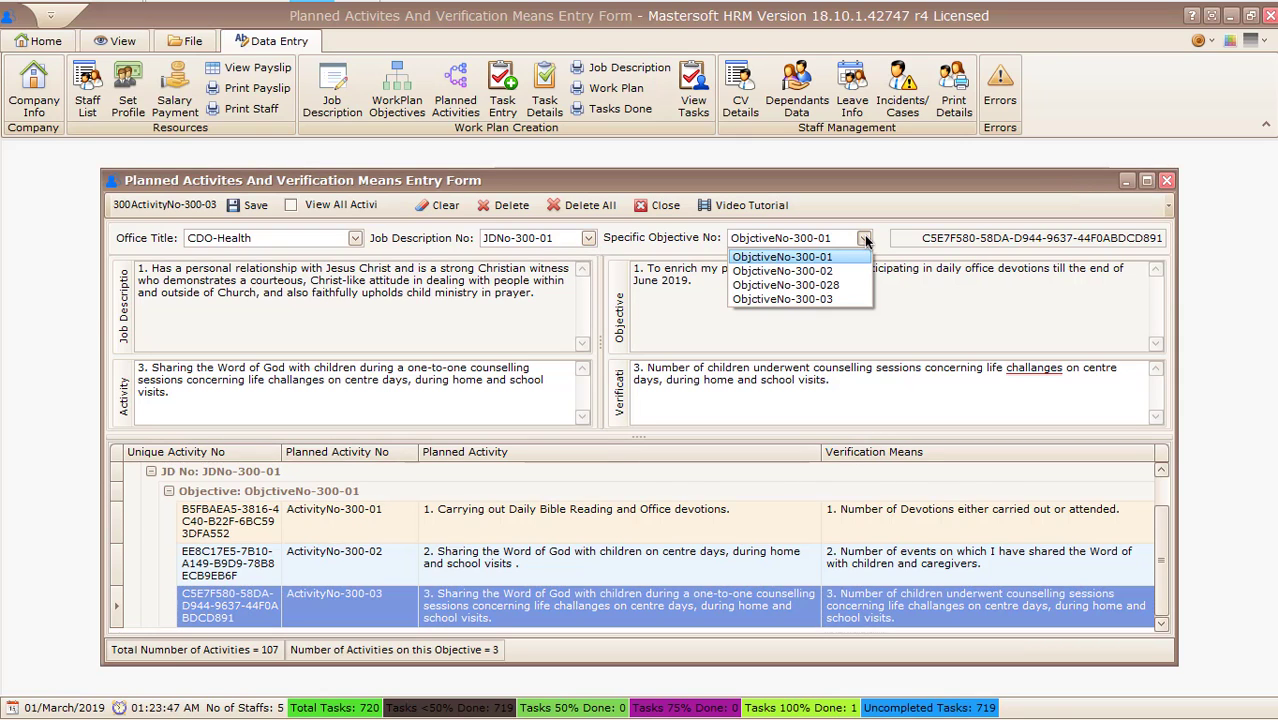
{"action": "left_click", "coordinate": [806, 272]}
{"action": "left_click", "coordinate": [133, 471]}
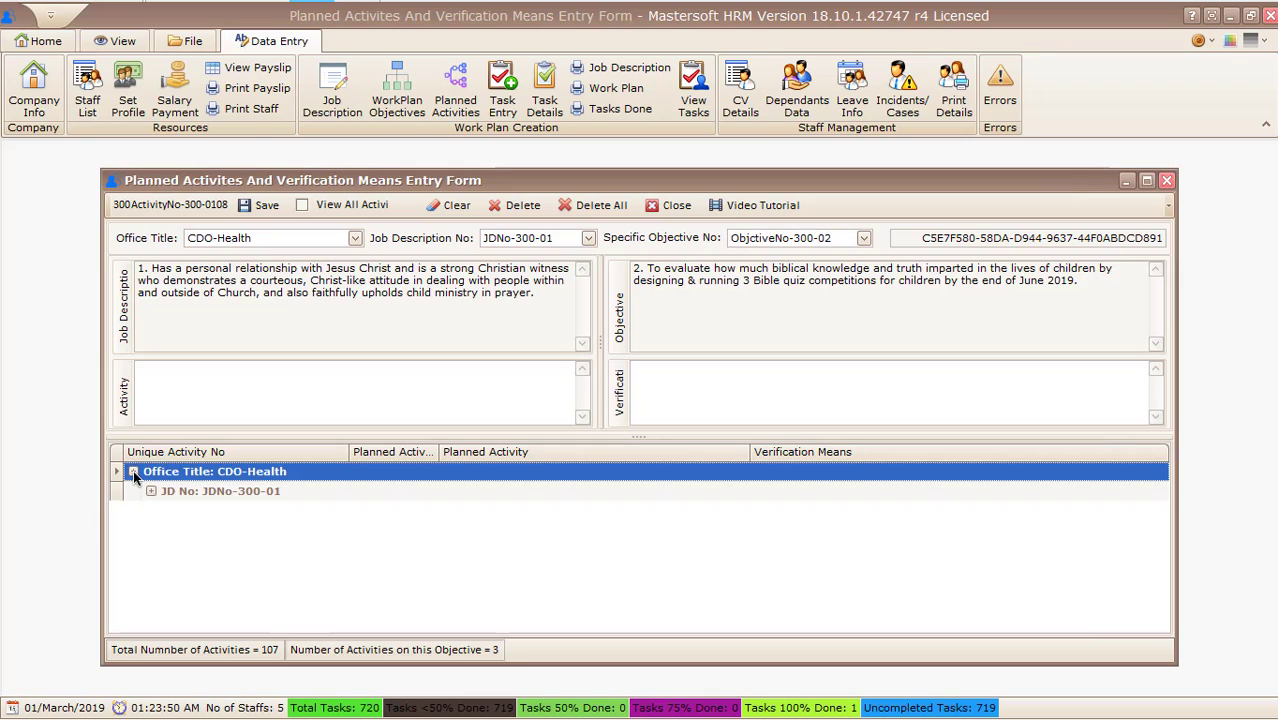
{"action": "left_click", "coordinate": [150, 491]}
{"action": "left_click", "coordinate": [169, 511]}
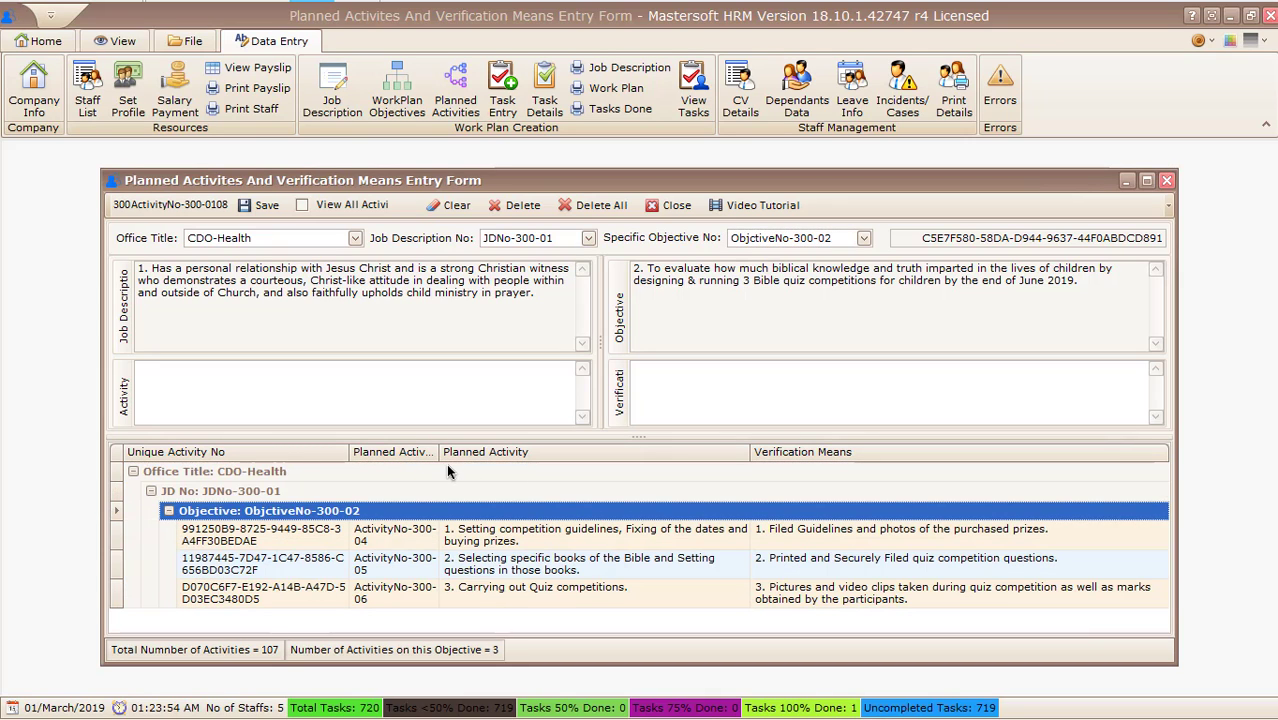
{"action": "left_click_drag", "start_coordinate": [438, 452], "coordinate": [498, 455]}
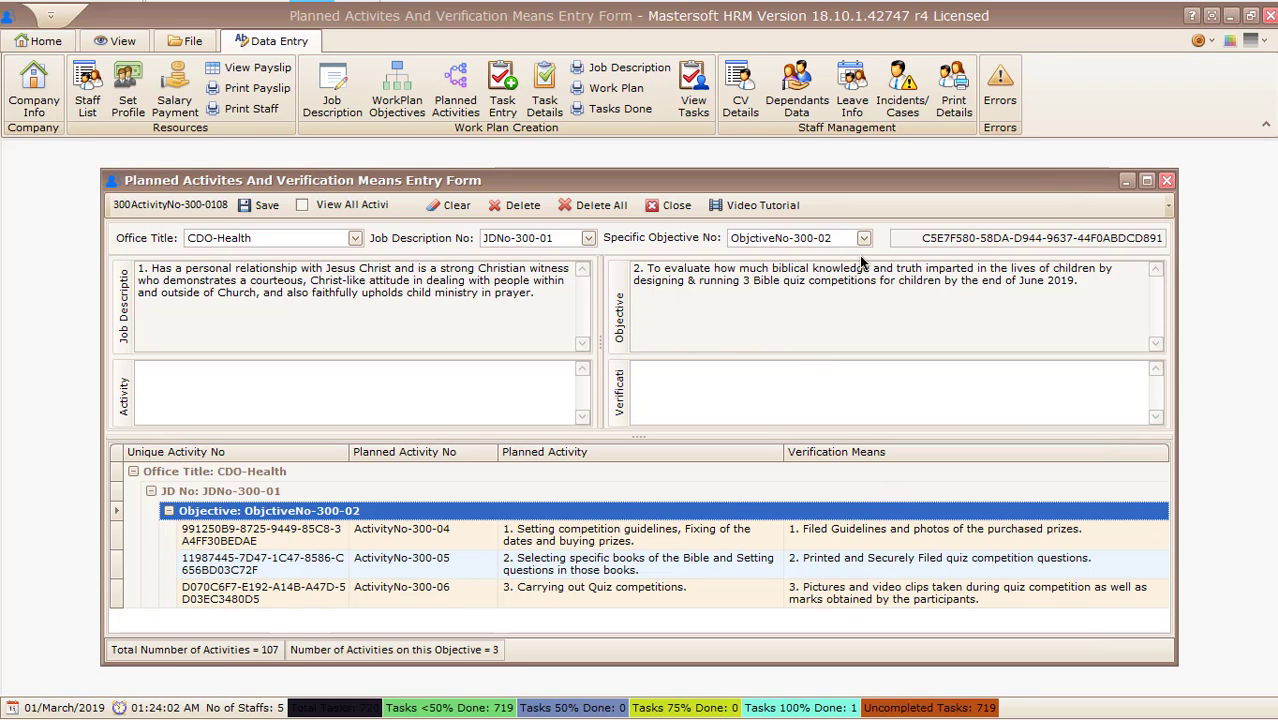
View specific objective ObjctiveNo-300-028 and switch the form to ObjctiveNo-300-03.
{"action": "left_click", "coordinate": [864, 239]}
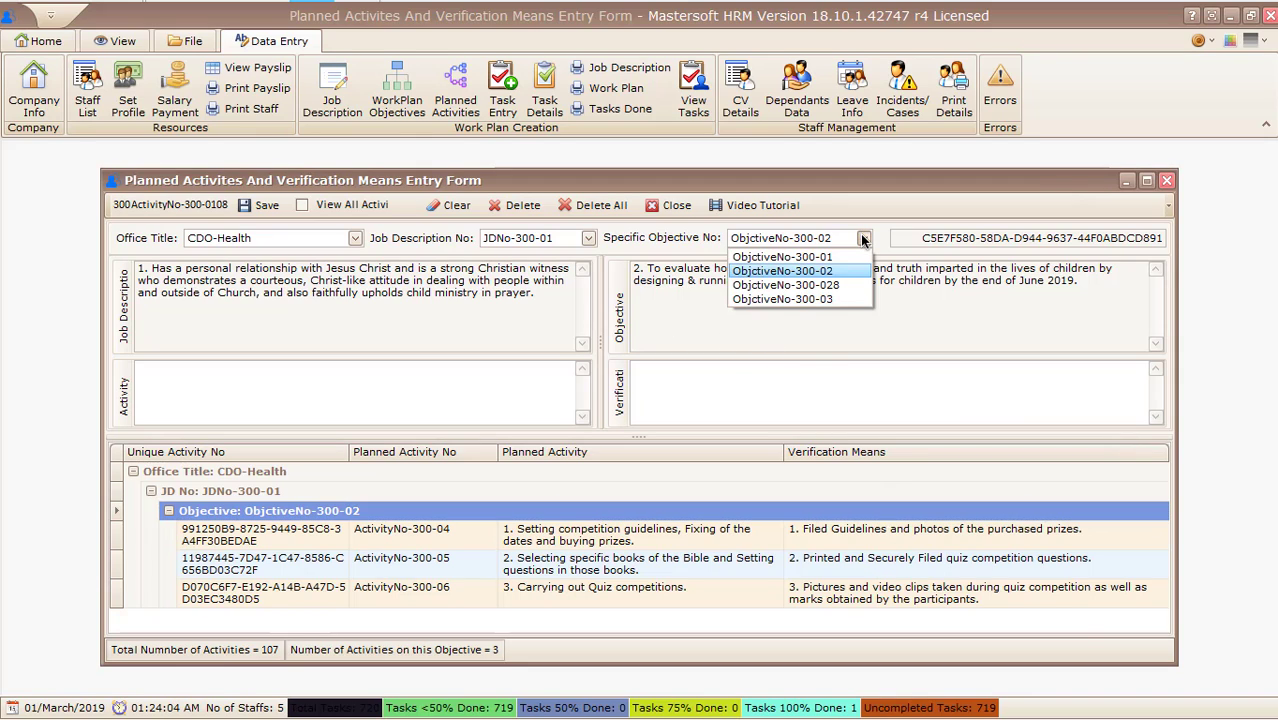
{"action": "left_click", "coordinate": [826, 285]}
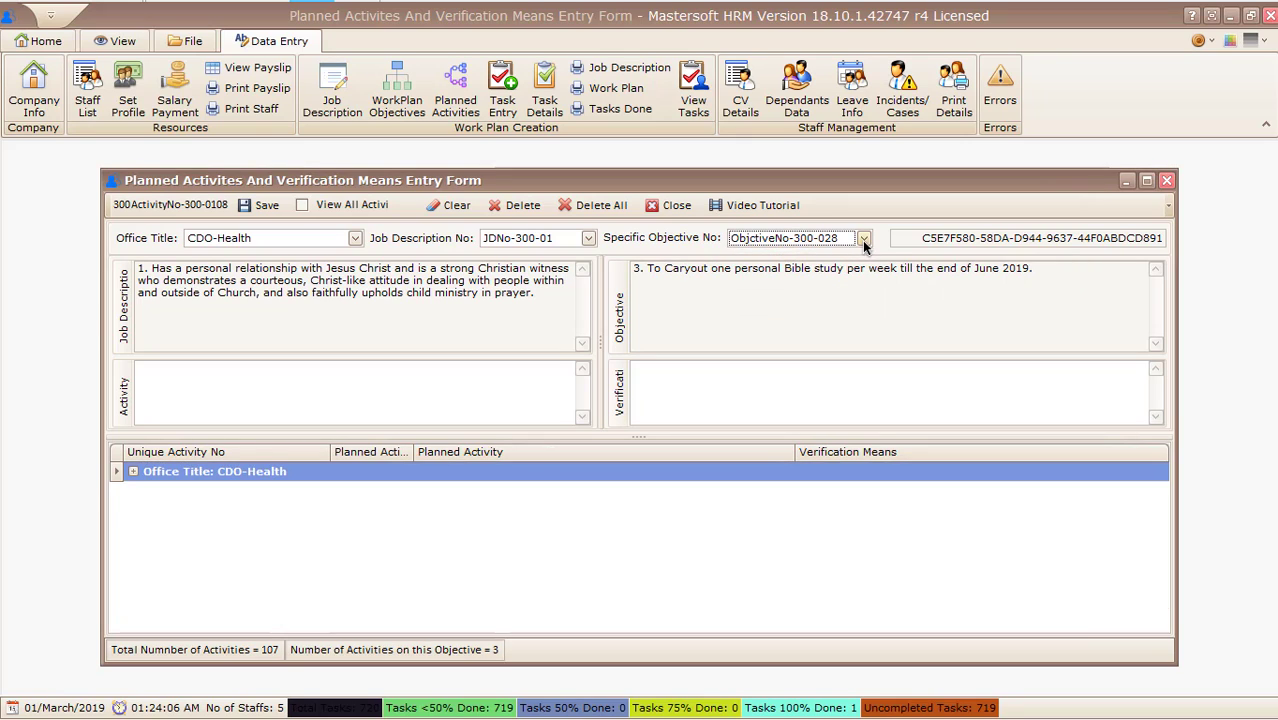
{"action": "left_click", "coordinate": [864, 239]}
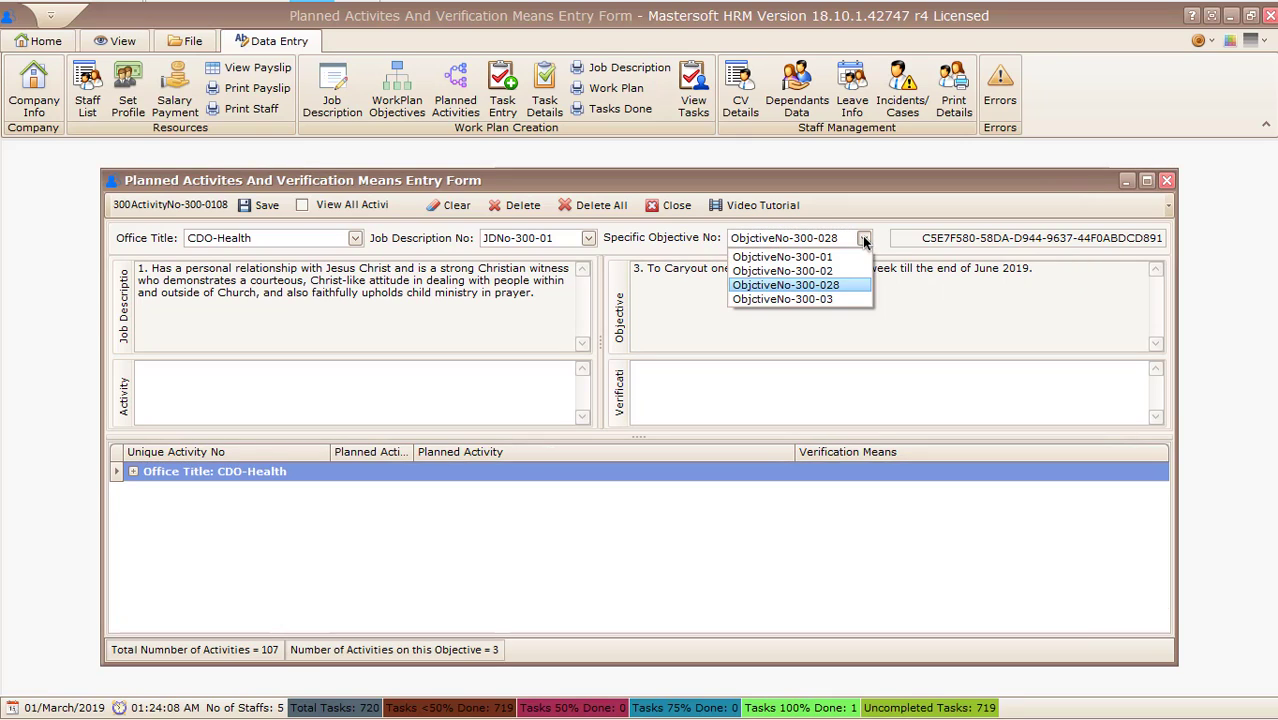
{"action": "left_click", "coordinate": [814, 300]}
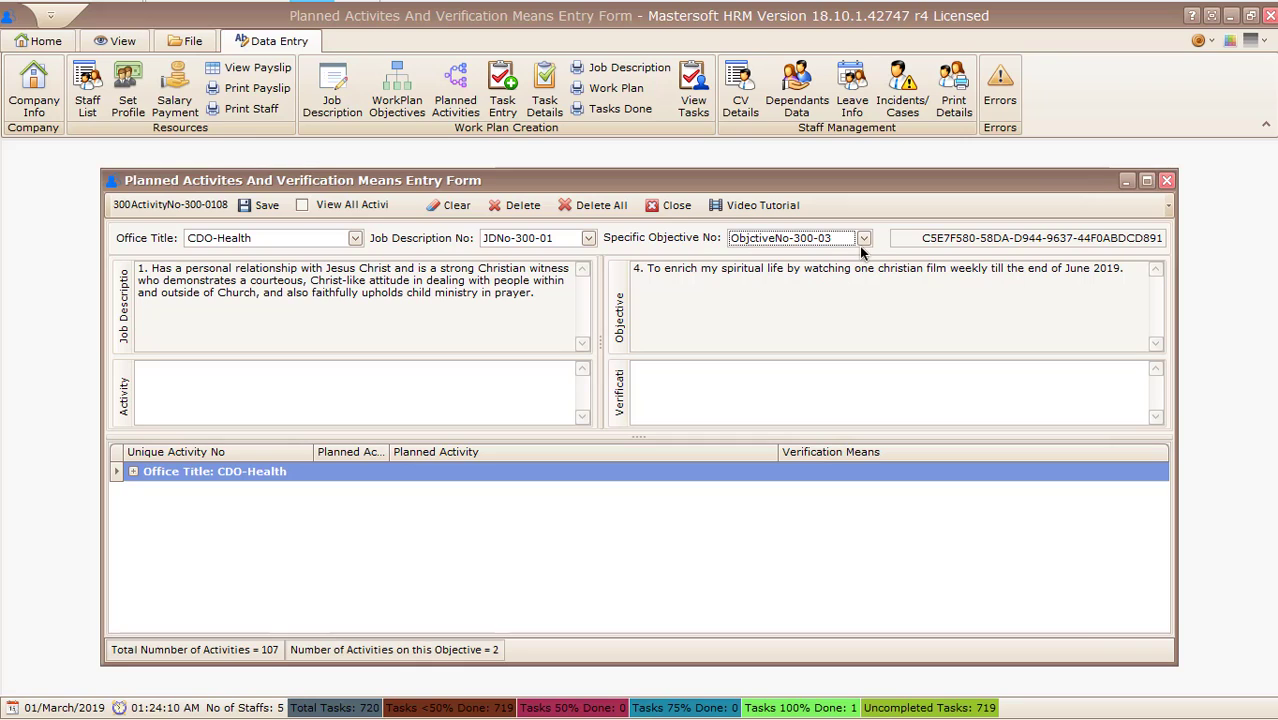
Expand the planned activities under ObjctiveNo-300-03 and widen the Planned Activity No column to show the full numbers.
{"action": "left_click", "coordinate": [132, 471]}
{"action": "left_click", "coordinate": [150, 491]}
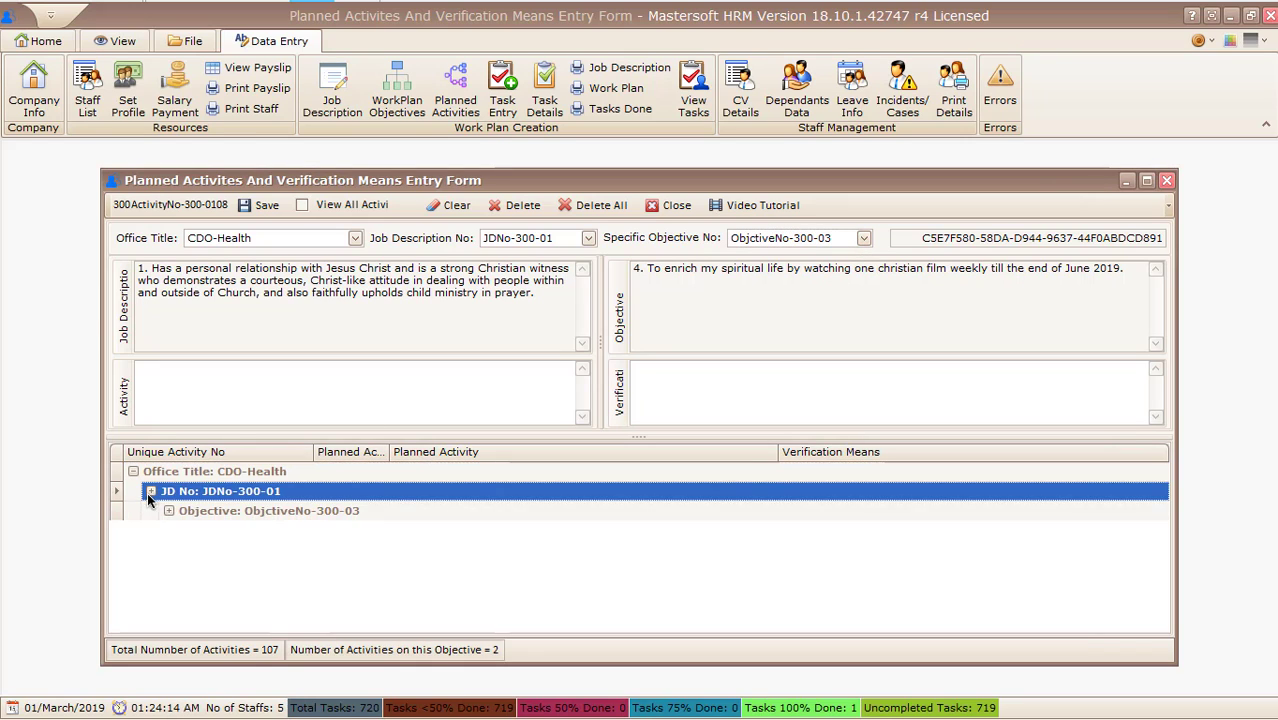
{"action": "left_click", "coordinate": [168, 511]}
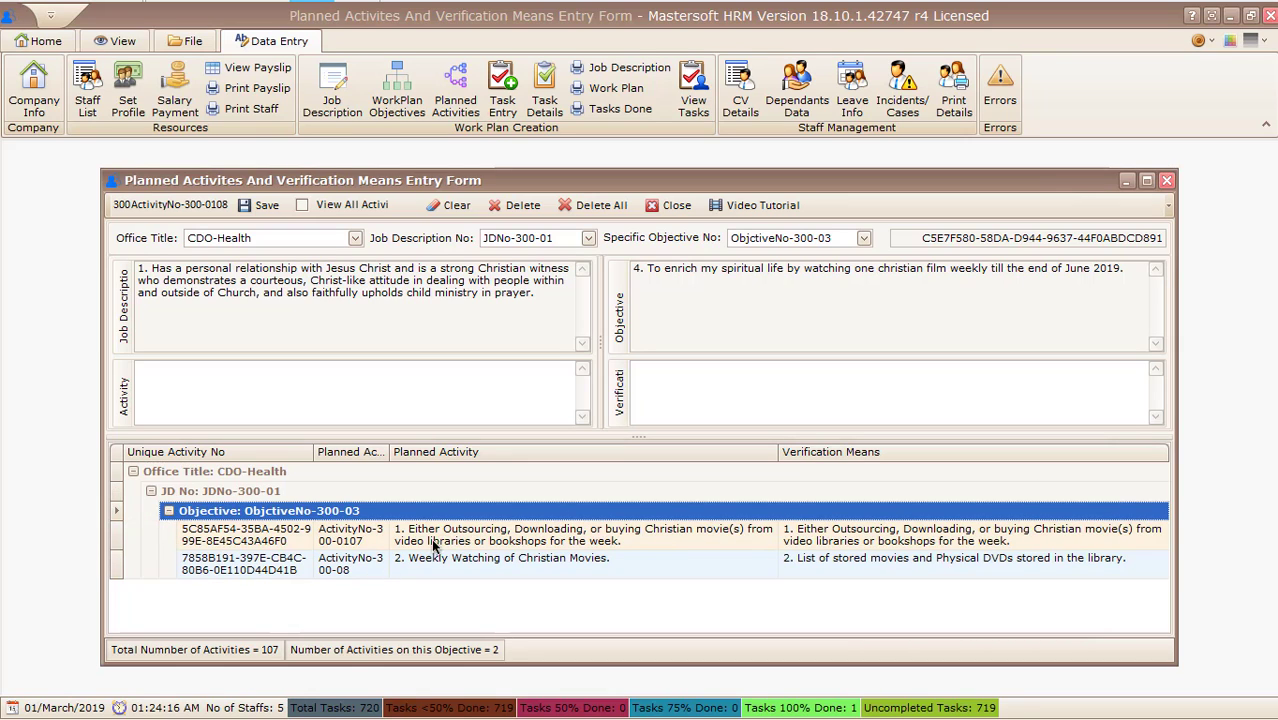
{"action": "left_click_drag", "start_coordinate": [390, 452], "coordinate": [452, 455]}
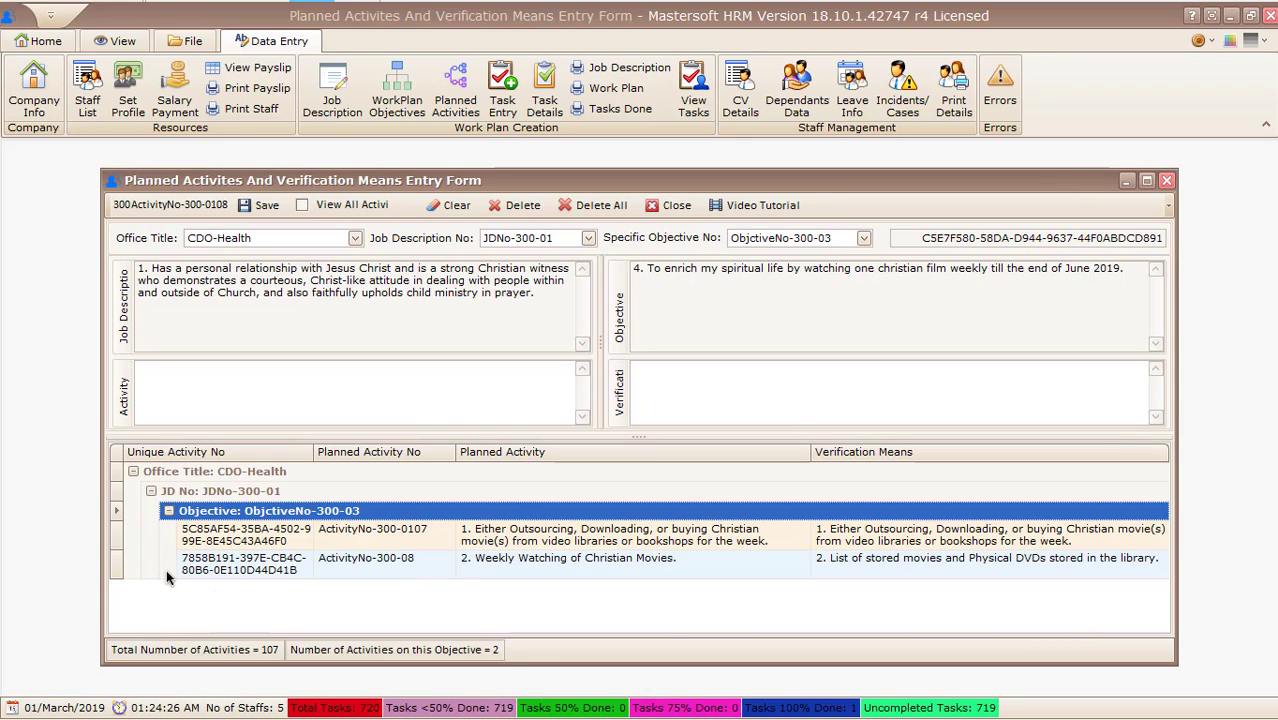
Point out the Activity and Verification entry boxes once more and close the Planned Activities entry form.
{"action": "left_click", "coordinate": [214, 387]}
{"action": "left_click", "coordinate": [678, 399]}
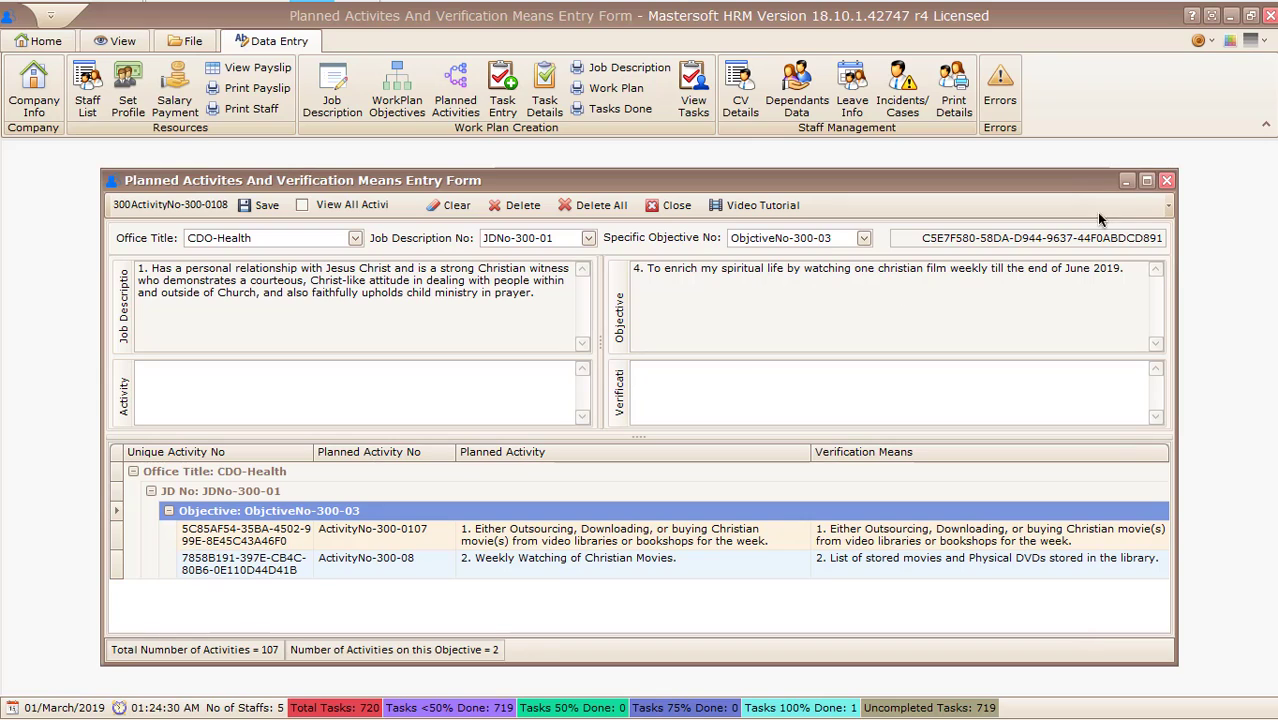
{"action": "left_click", "coordinate": [1167, 181]}
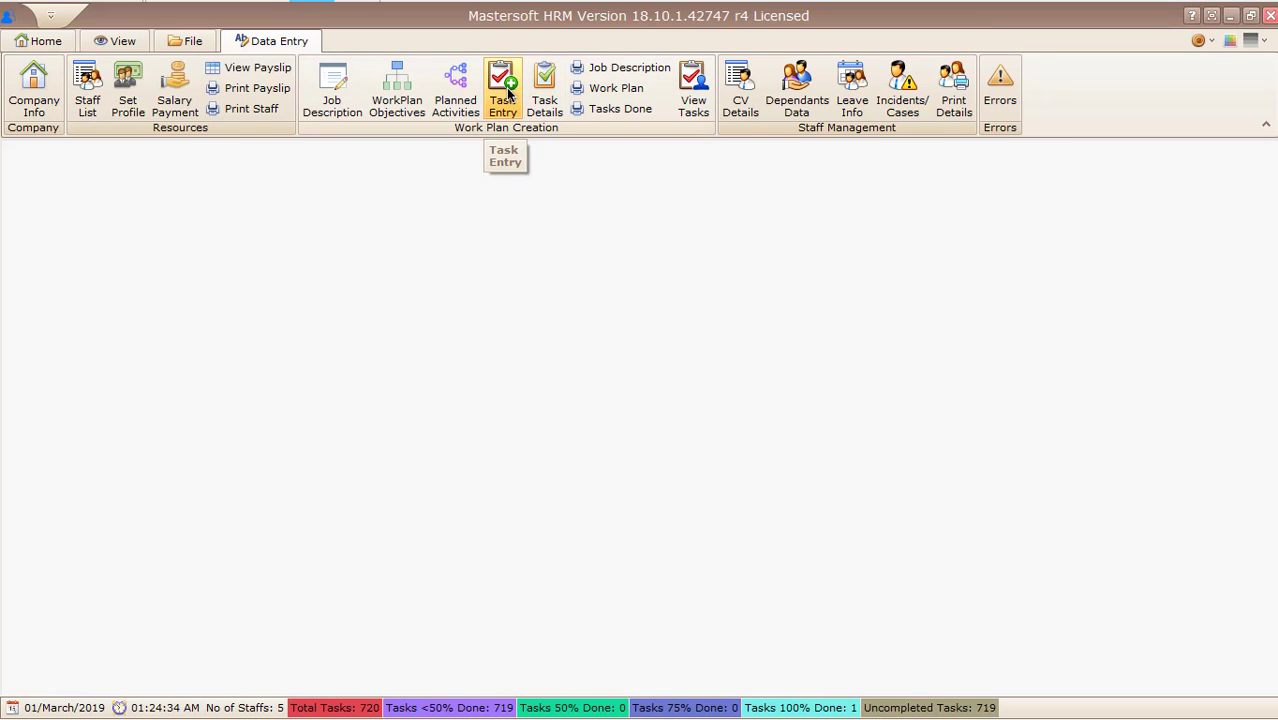
Open the Main Task Entry Form and enlarge it to fill the screen with the command ribbon set to auto-hide.
{"action": "left_click", "coordinate": [501, 83]}
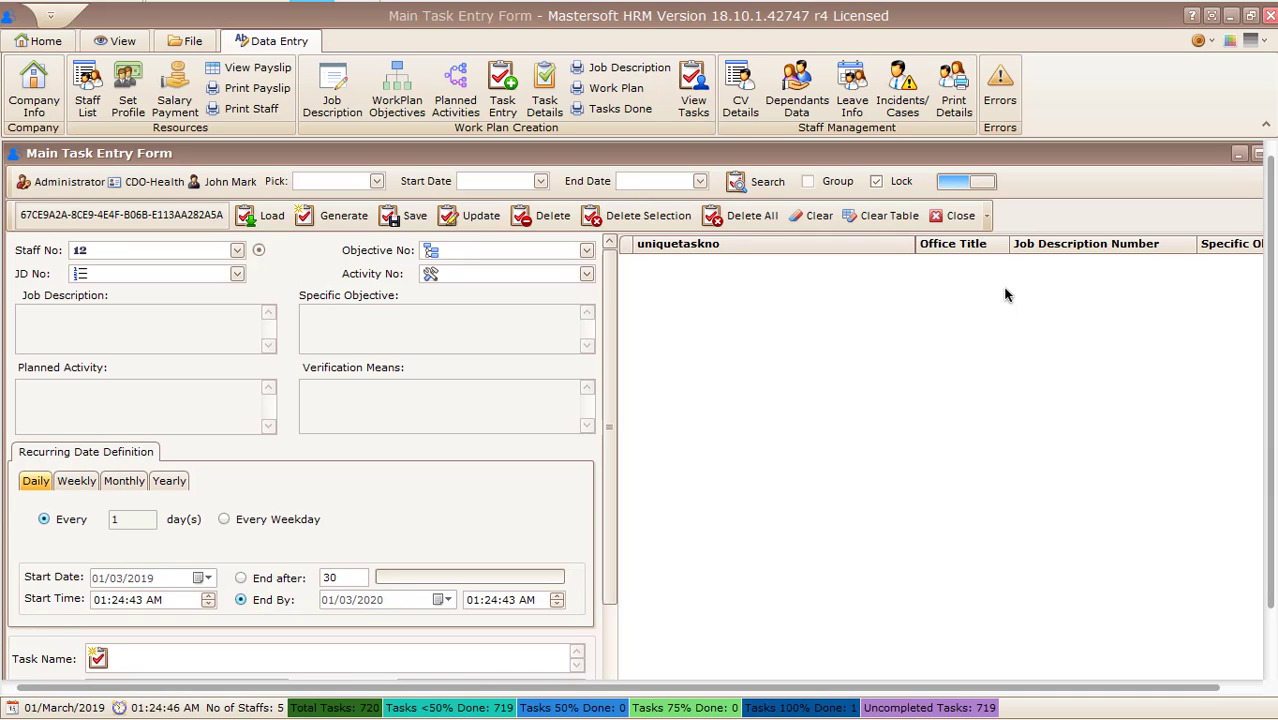
{"action": "left_click", "coordinate": [1266, 126]}
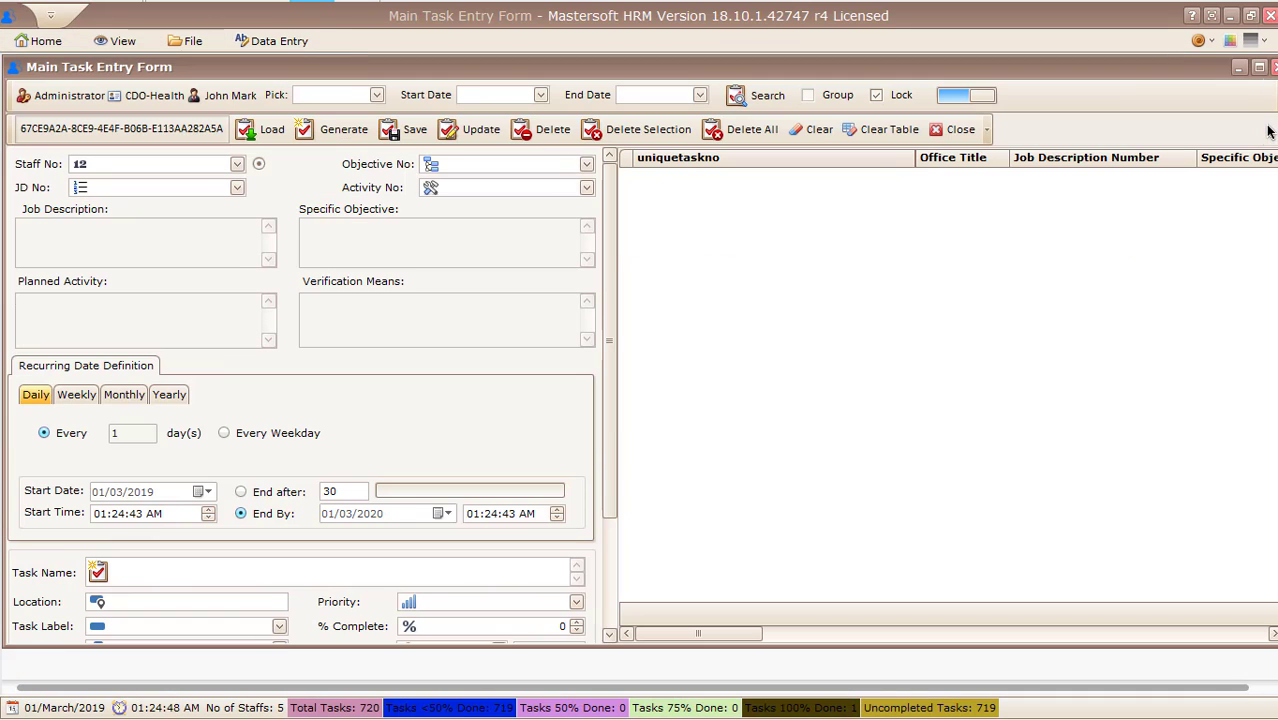
{"action": "left_click", "coordinate": [1259, 68]}
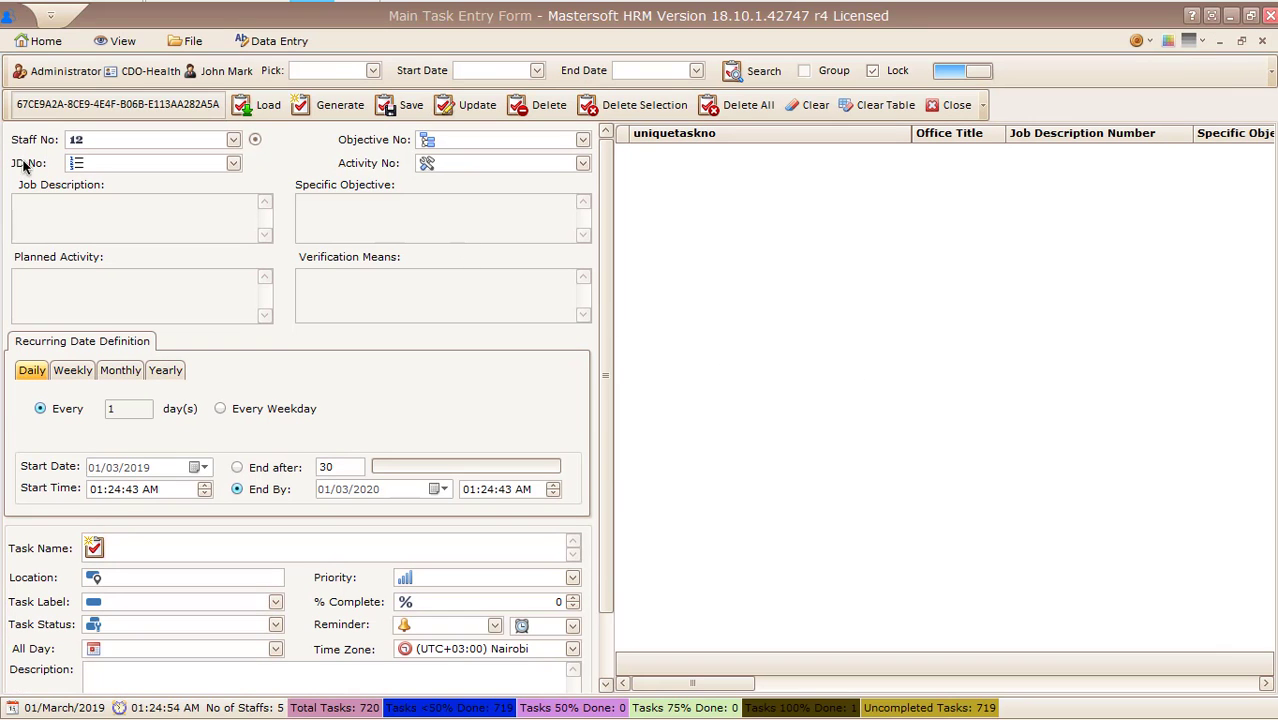
{"action": "left_click", "coordinate": [1210, 17]}
{"action": "left_click", "coordinate": [1060, 40]}
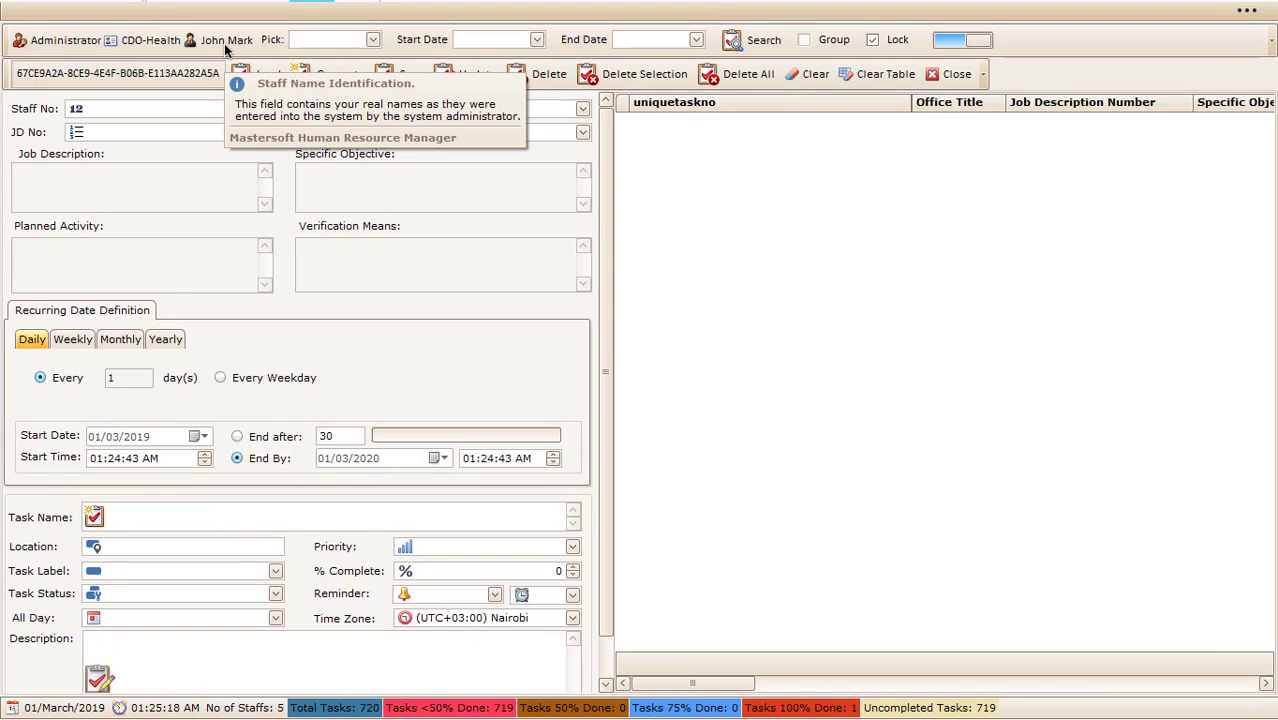
List today's tasks and search for tasks dated from 01/03/2019 to 31/03/2019.
{"action": "left_click", "coordinate": [373, 40]}
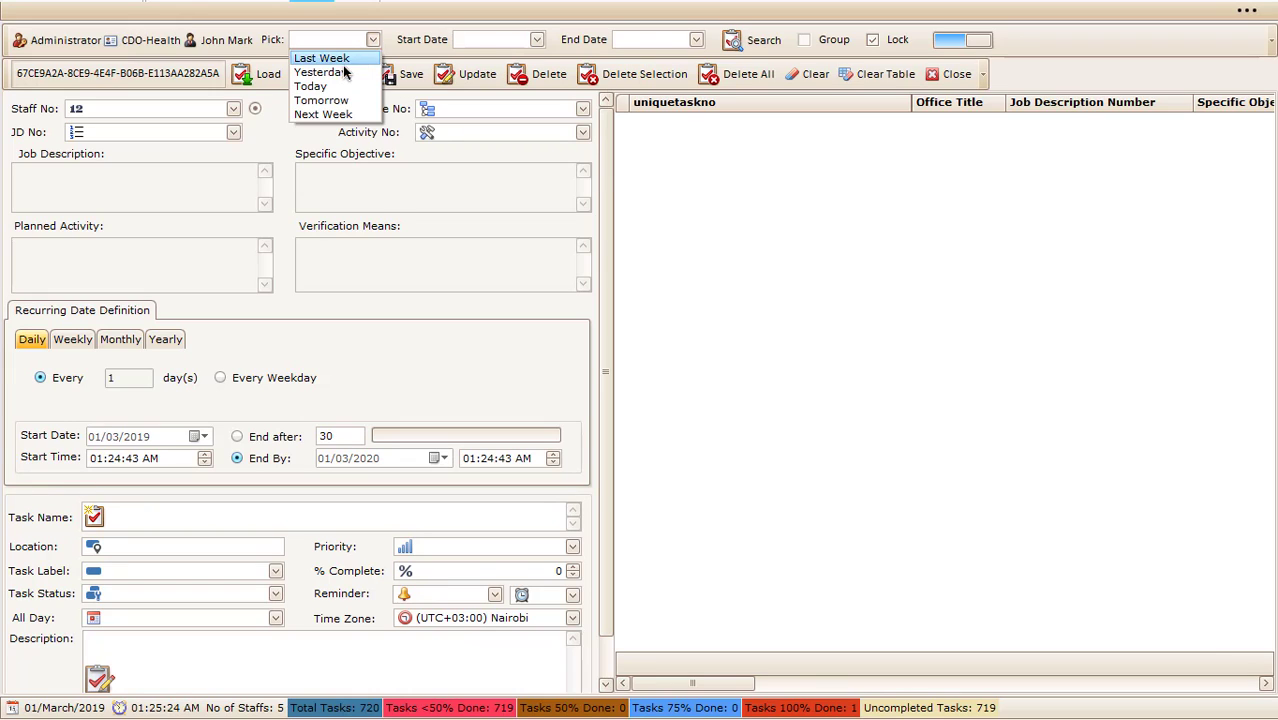
{"action": "left_click", "coordinate": [316, 87]}
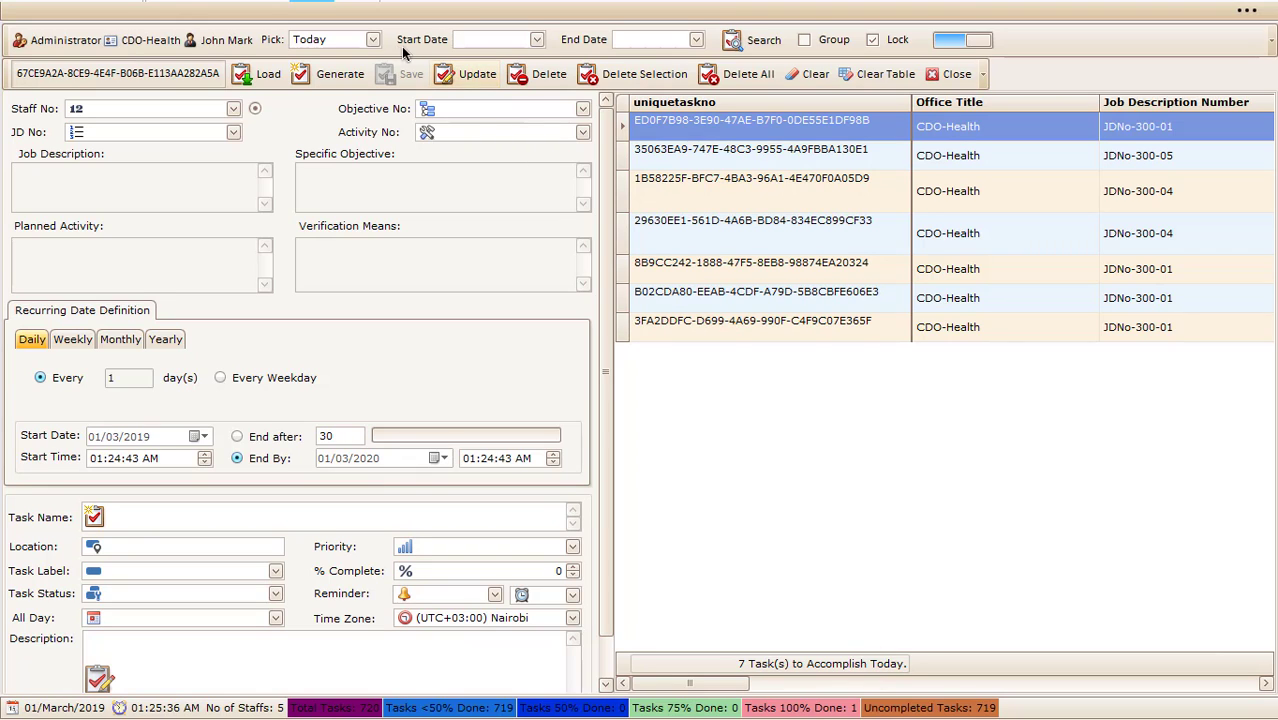
{"action": "left_click", "coordinate": [537, 40]}
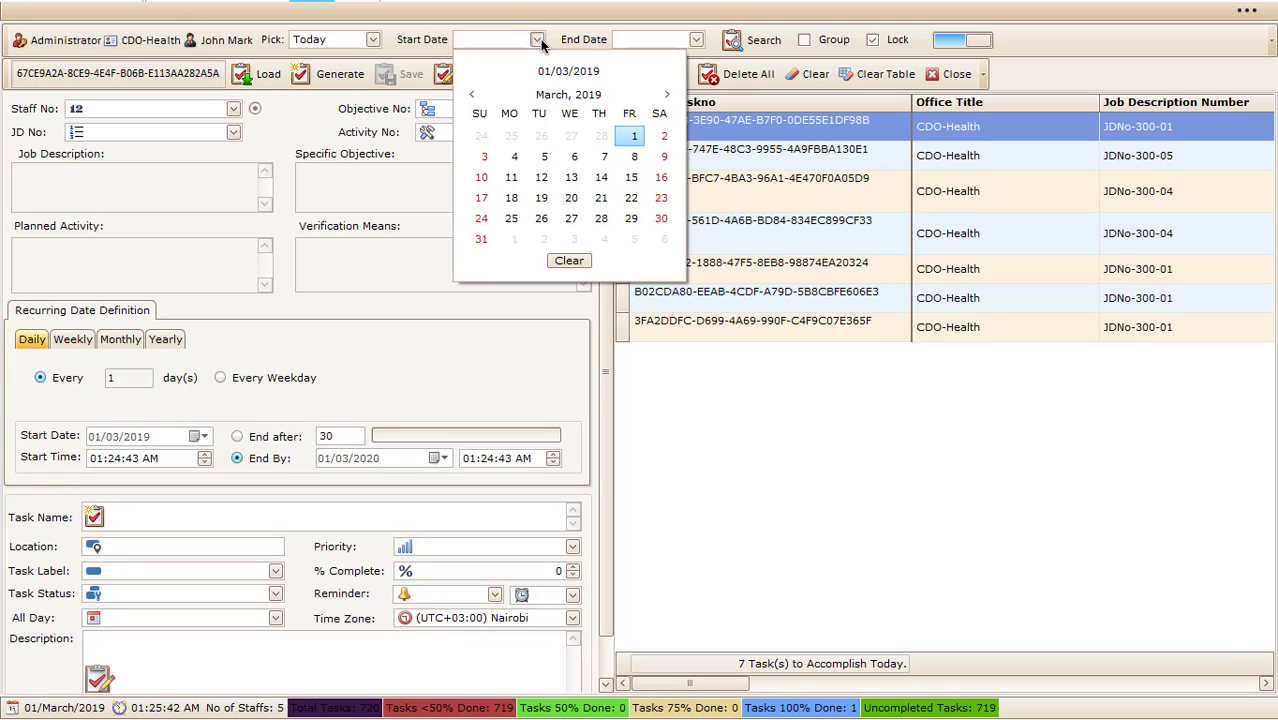
{"action": "left_click", "coordinate": [630, 137]}
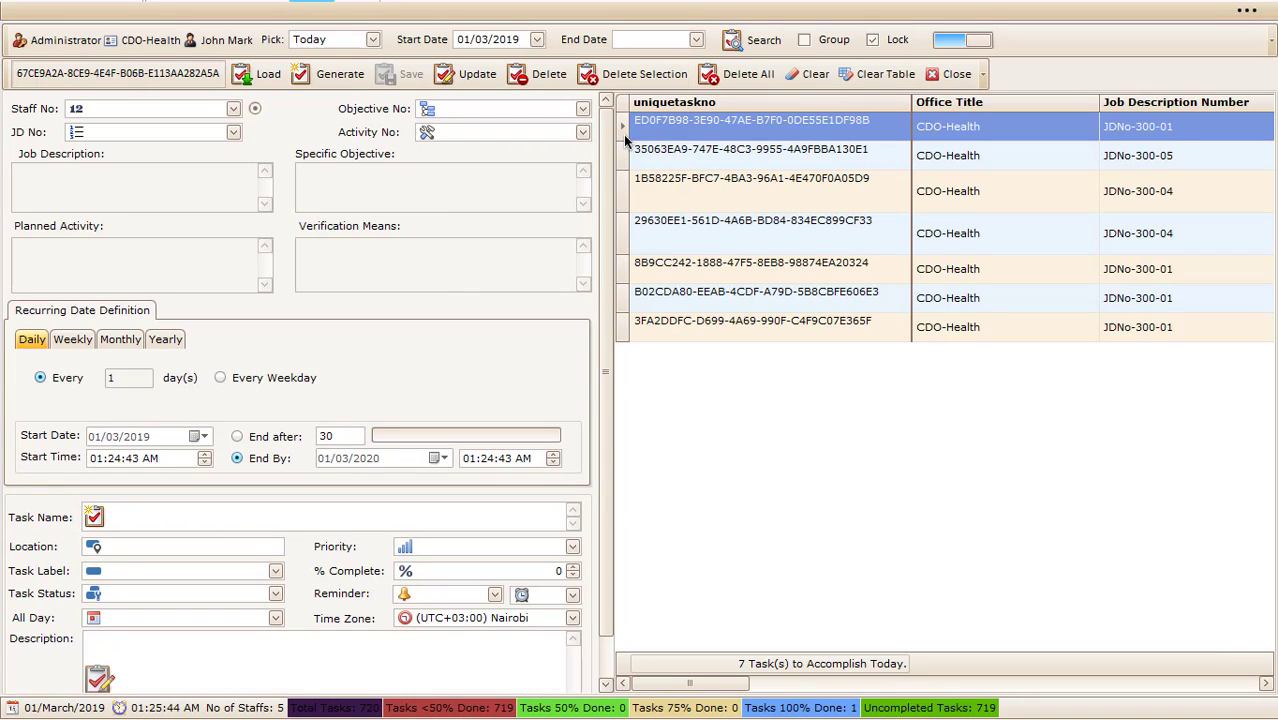
{"action": "left_click", "coordinate": [695, 40]}
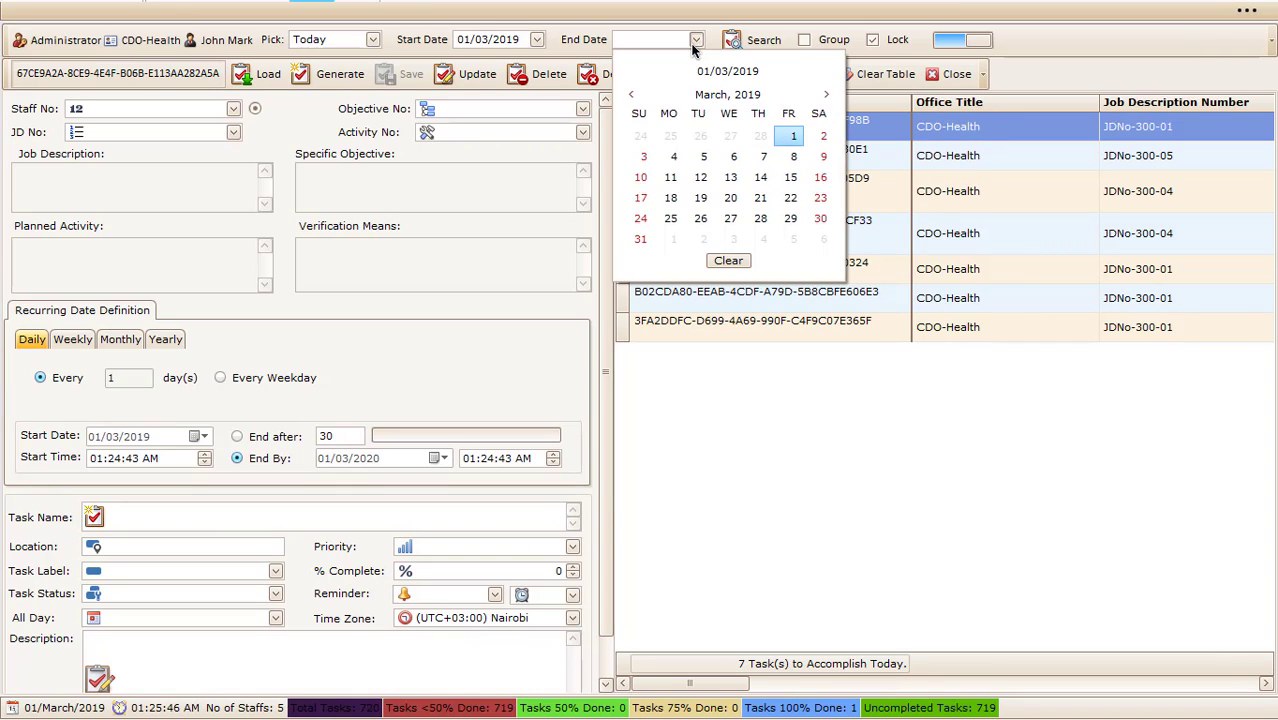
{"action": "left_click", "coordinate": [640, 239]}
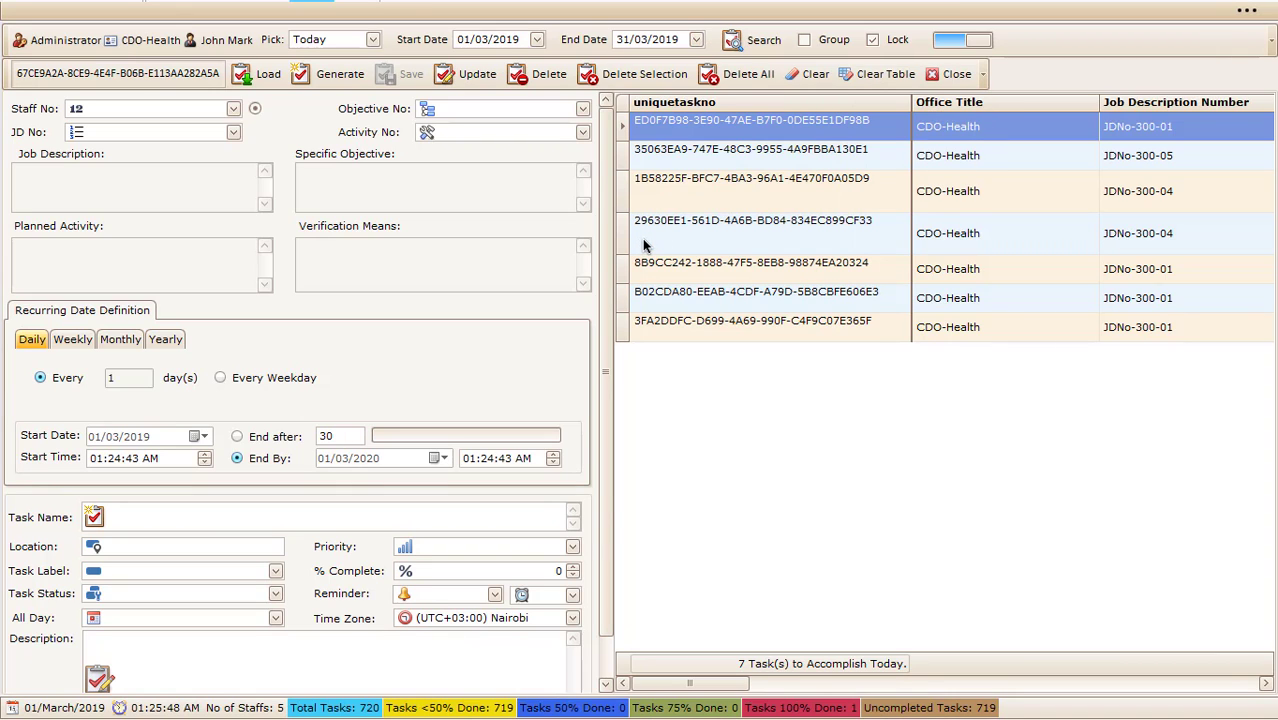
{"action": "left_click", "coordinate": [756, 40]}
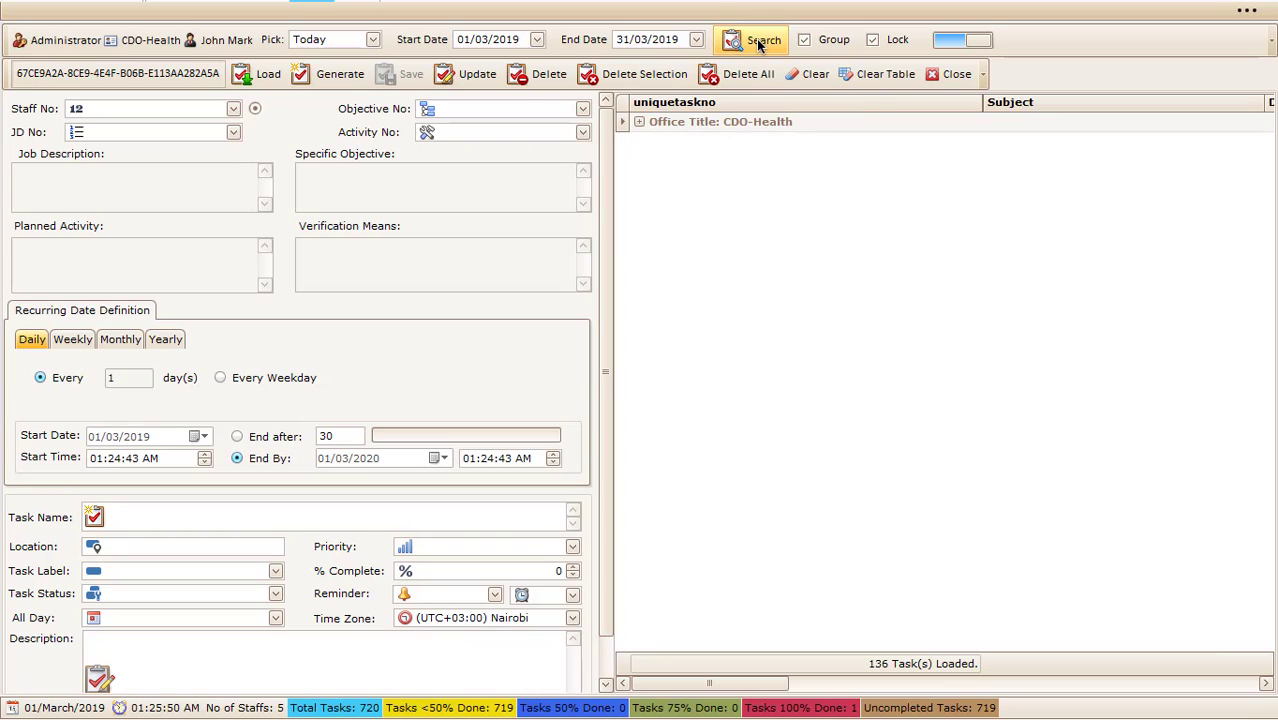
Expand the CDO-Health group to view its job description numbers and turn off grouping of the task table.
{"action": "left_click", "coordinate": [639, 121]}
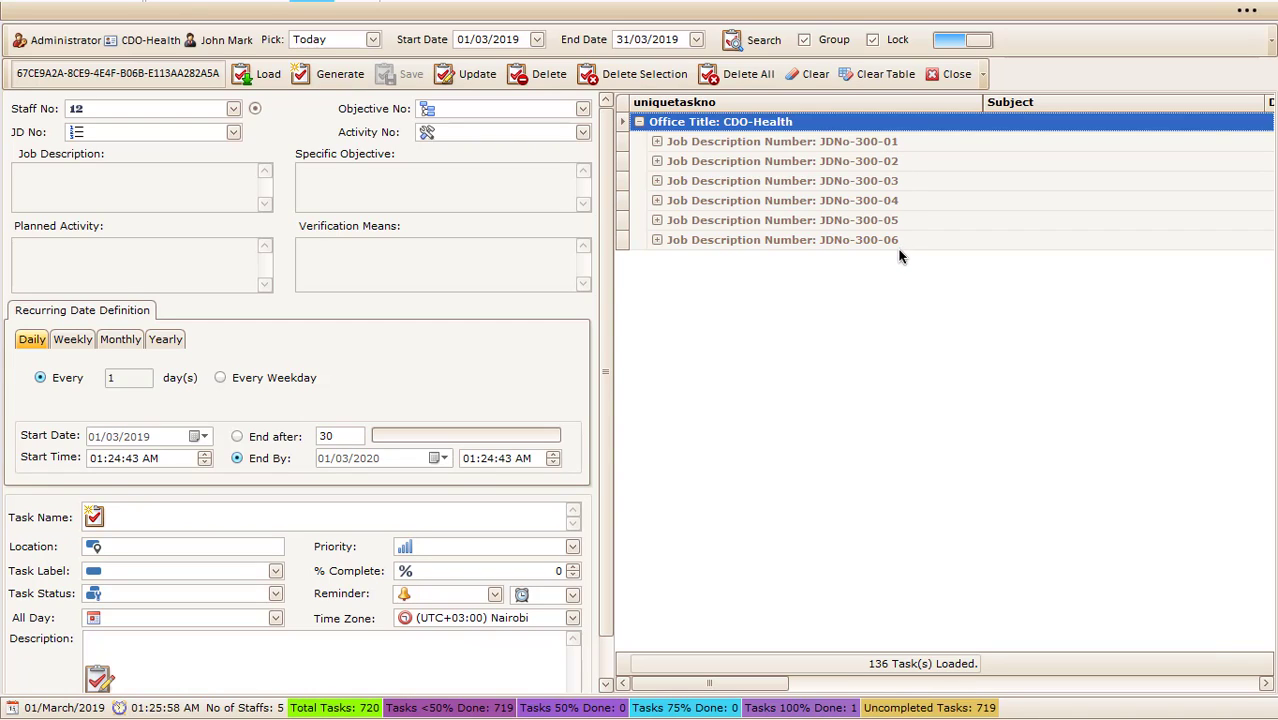
{"action": "left_click", "coordinate": [805, 45]}
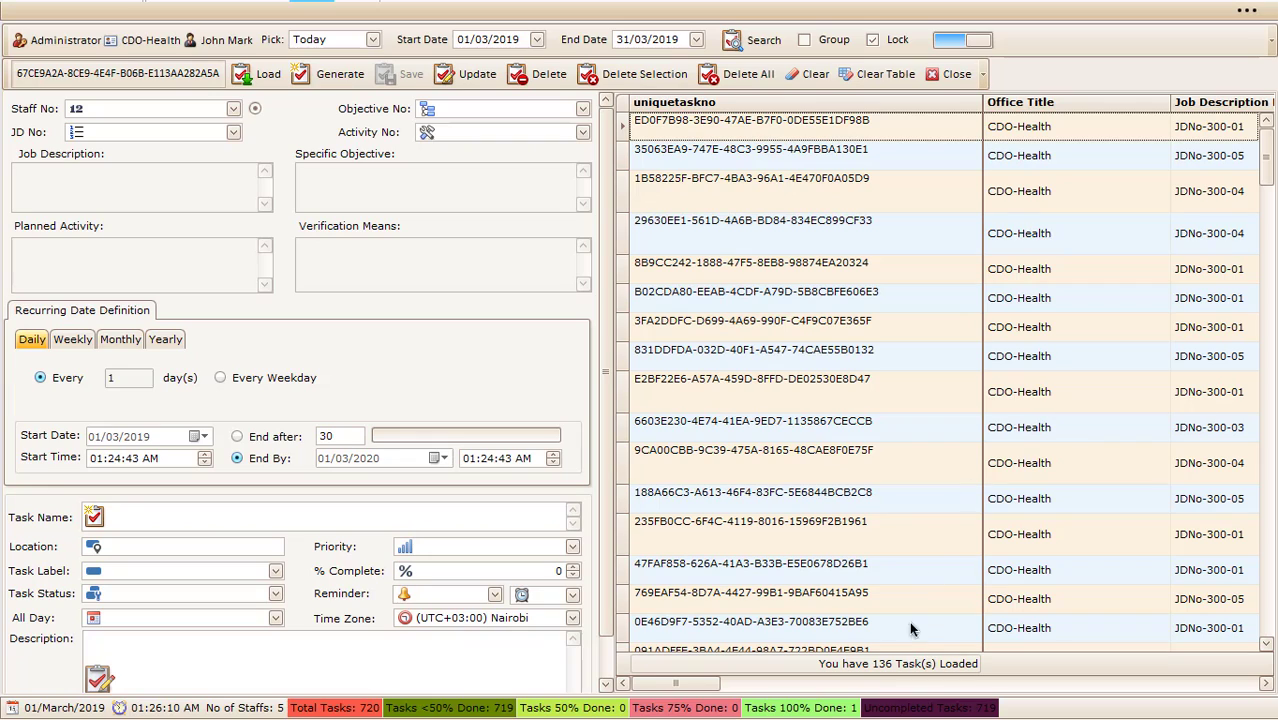
Unlock the uniquetaskno column so that it scrolls together with the other task table columns.
{"action": "left_click_drag", "start_coordinate": [704, 689], "coordinate": [836, 688]}
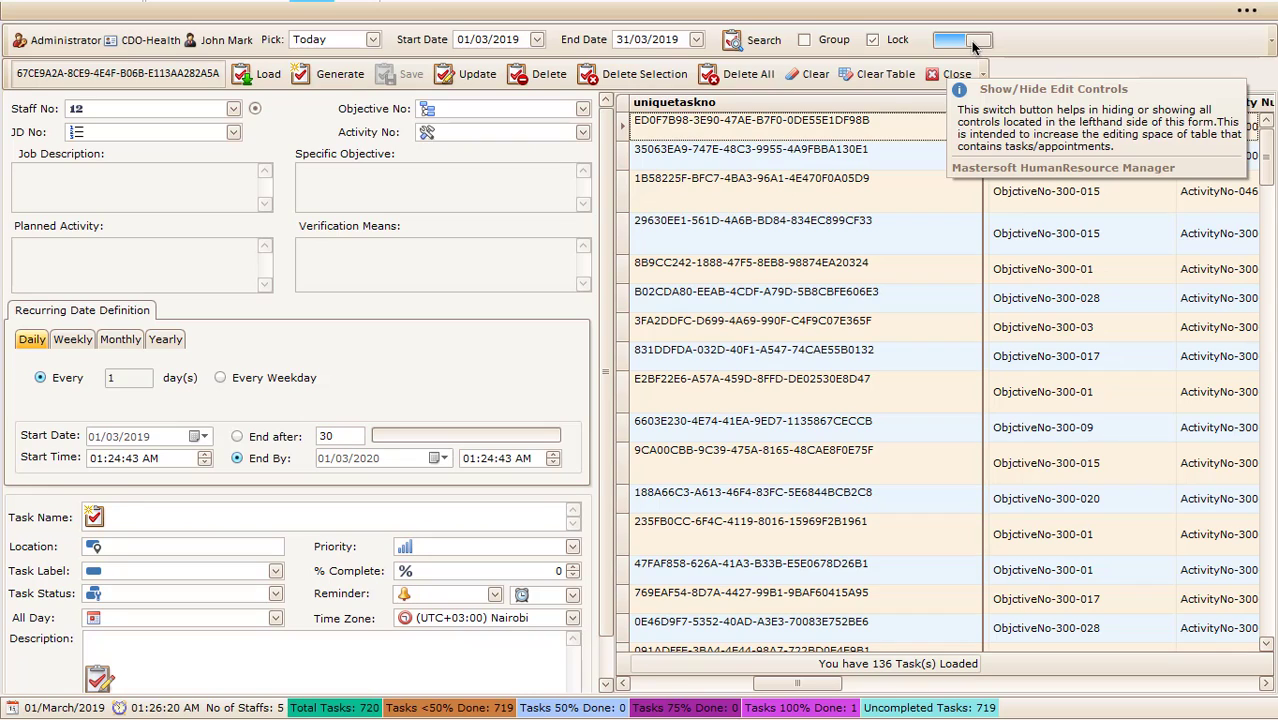
{"action": "left_click", "coordinate": [873, 40]}
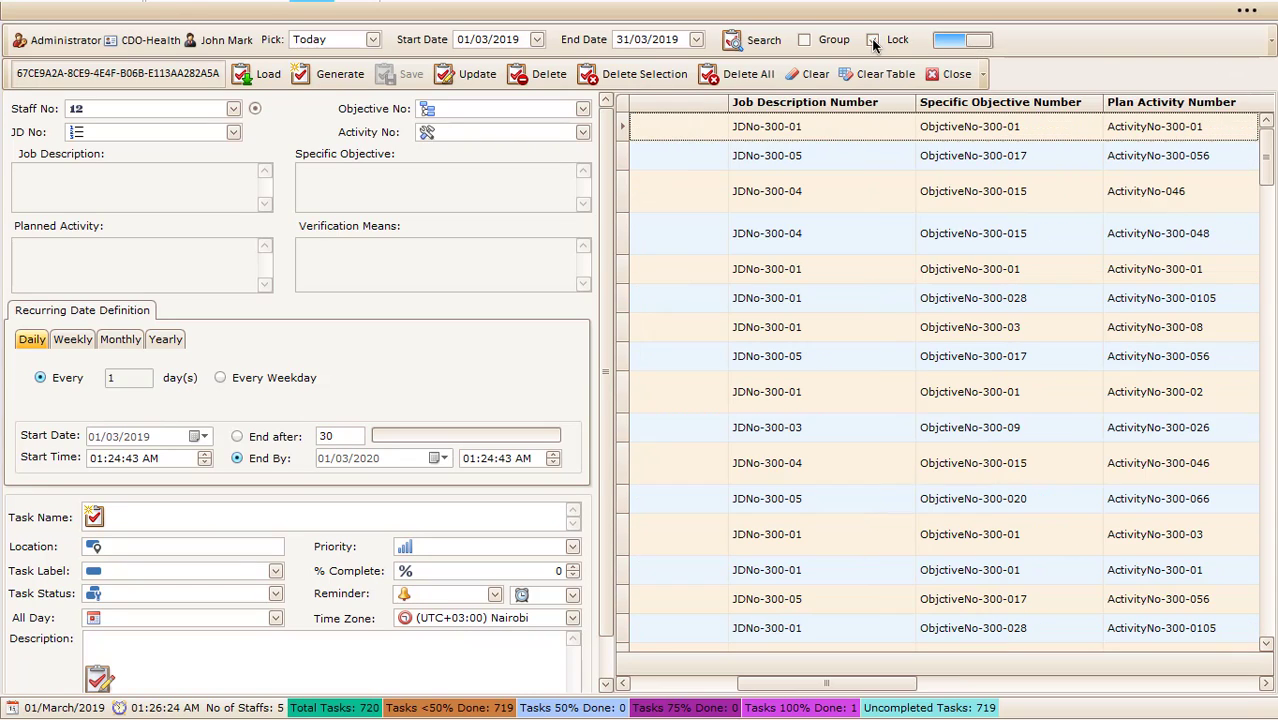
{"action": "left_click_drag", "start_coordinate": [783, 686], "coordinate": [673, 693]}
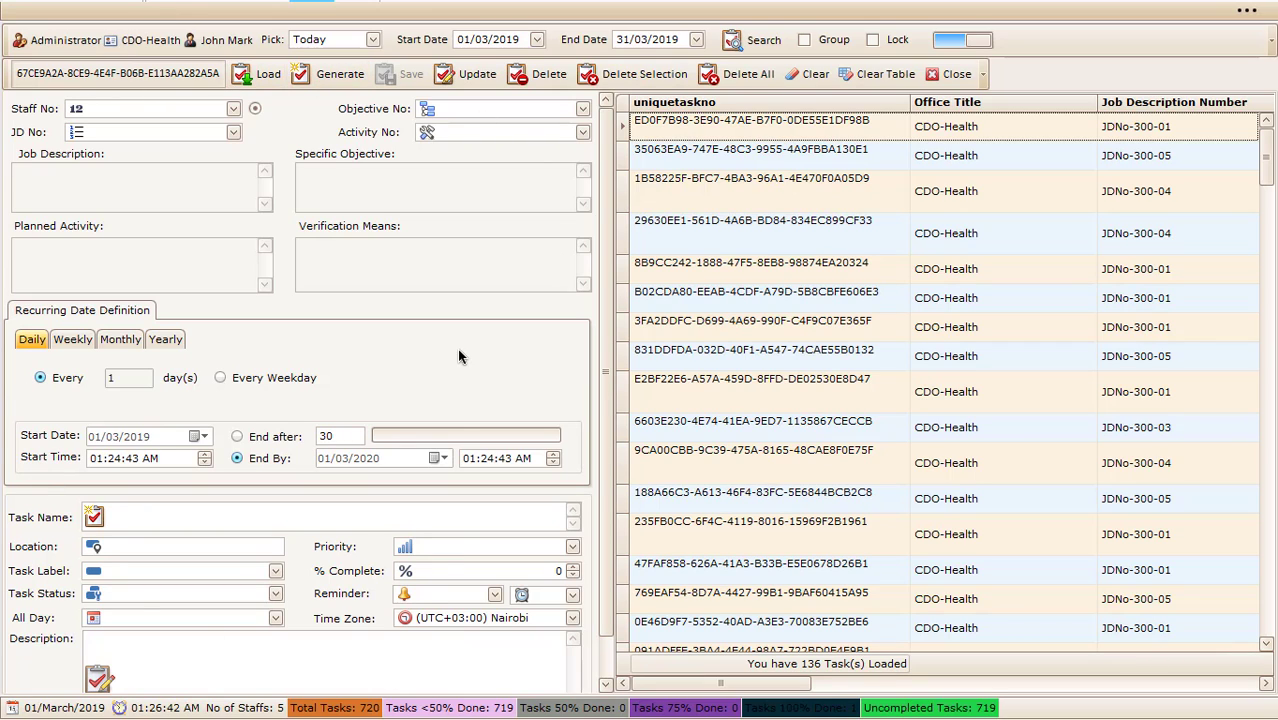
Hide the edit controls to widen the task table, and group it with the CDO-Health job descriptions expanded.
{"action": "left_click", "coordinate": [980, 42]}
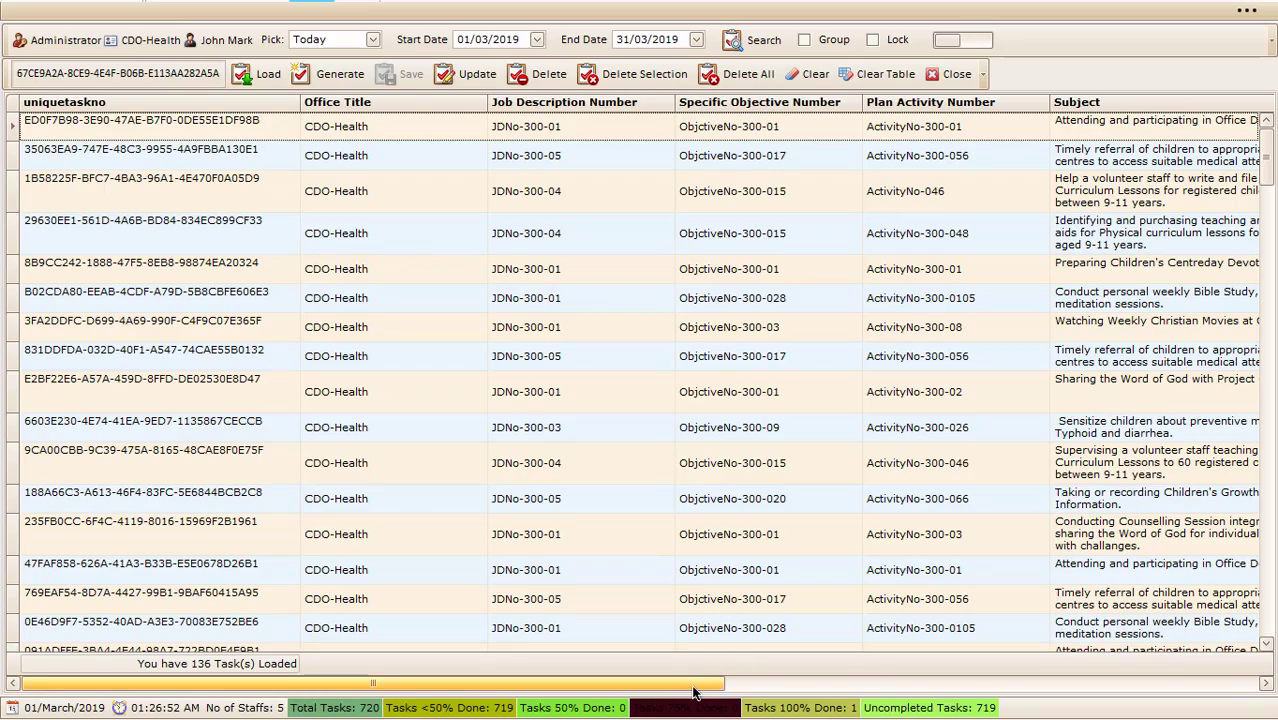
{"action": "left_click_drag", "start_coordinate": [710, 684], "coordinate": [389, 628]}
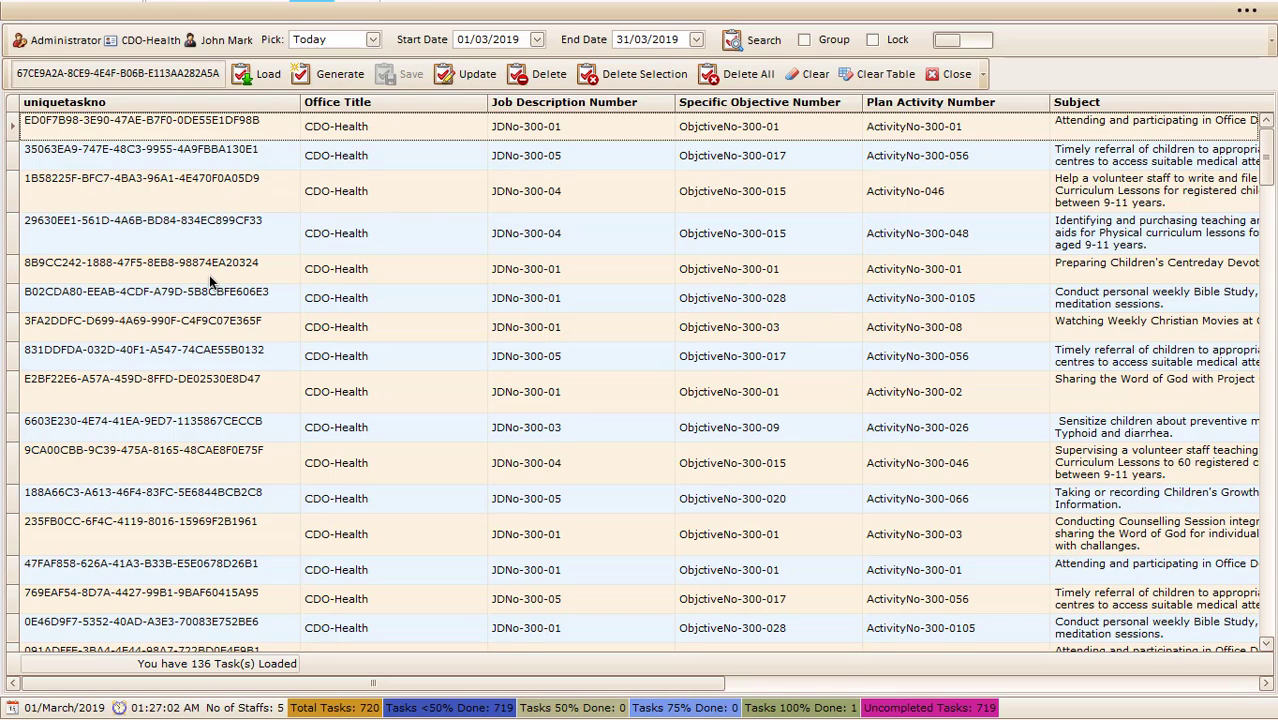
{"action": "left_click", "coordinate": [805, 41]}
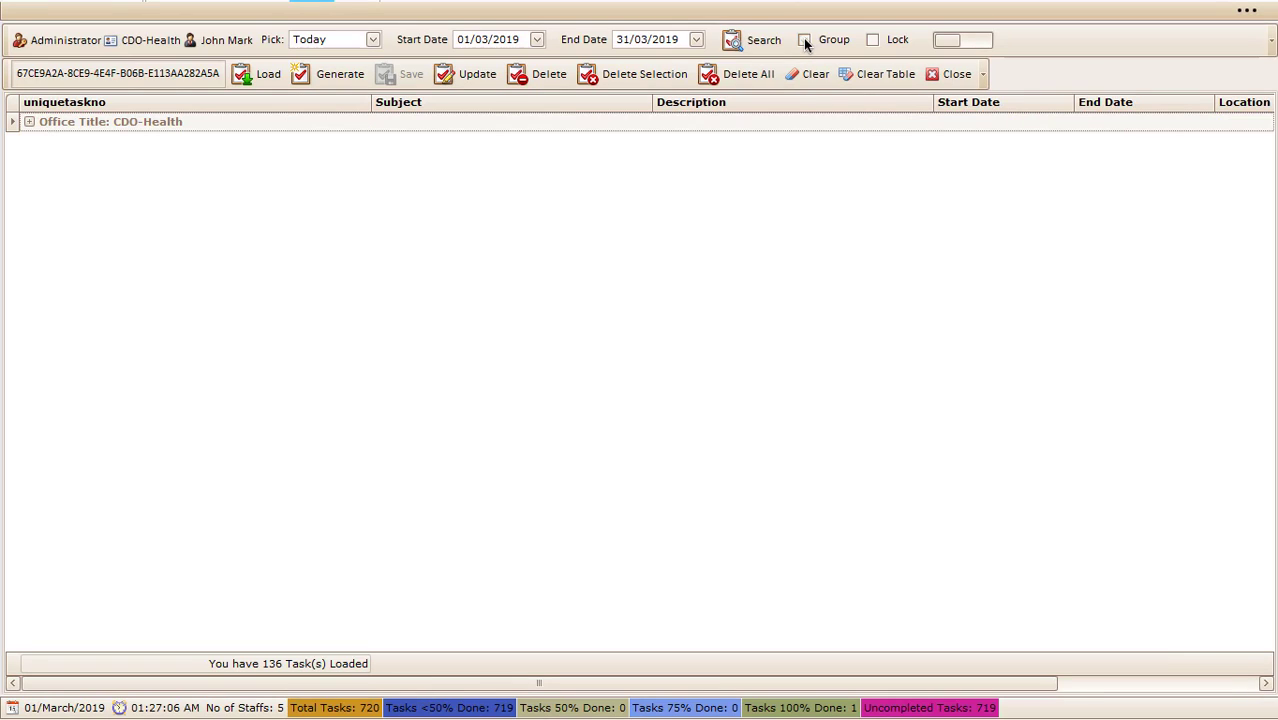
{"action": "left_click", "coordinate": [29, 122]}
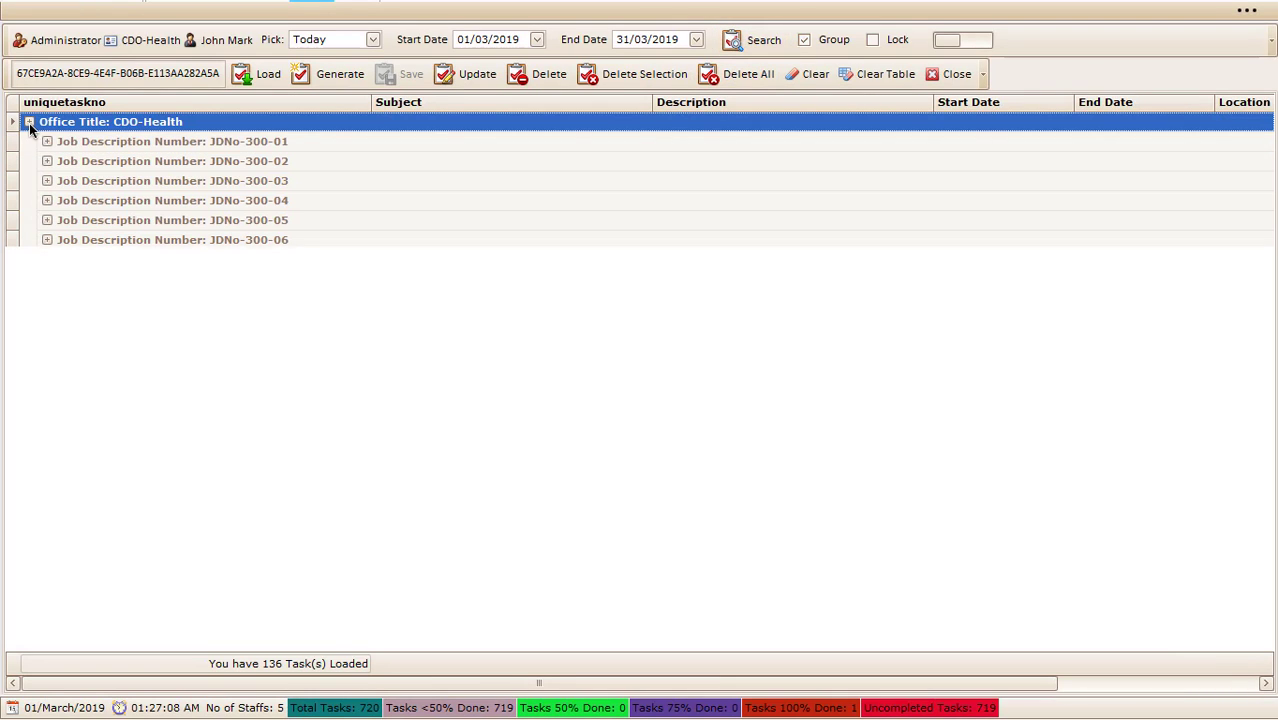
Demonstrate the Group option by switching task grouping off and on several times, leaving the table ungrouped.
{"action": "left_click", "coordinate": [803, 40]}
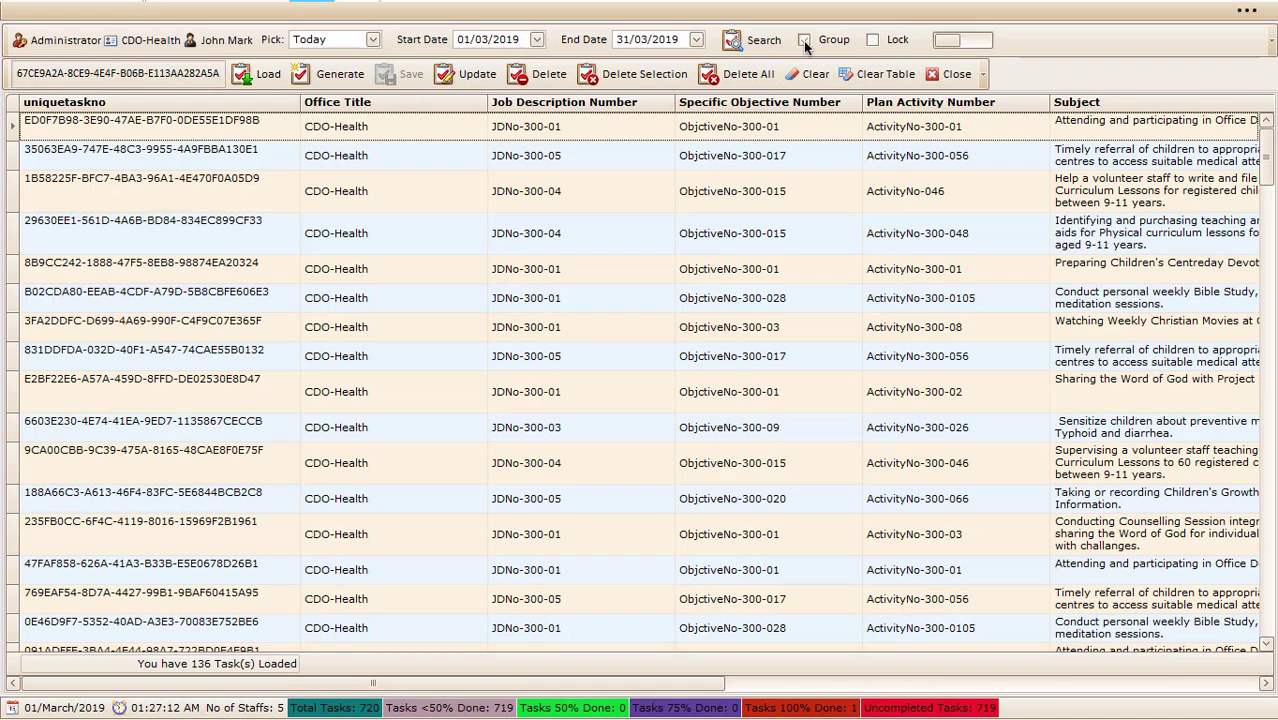
{"action": "left_click", "coordinate": [803, 40]}
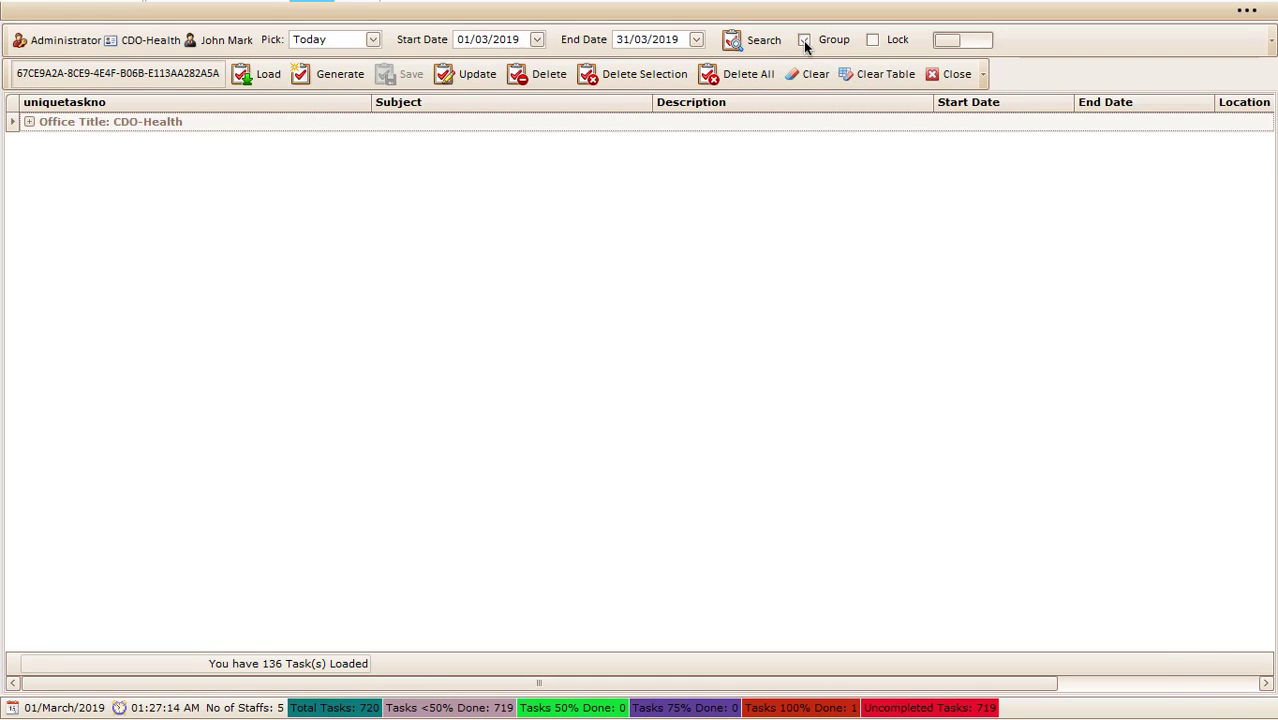
{"action": "left_click", "coordinate": [803, 40]}
{"action": "left_click", "coordinate": [803, 40]}
{"action": "left_click", "coordinate": [803, 40]}
{"action": "left_click", "coordinate": [803, 40]}
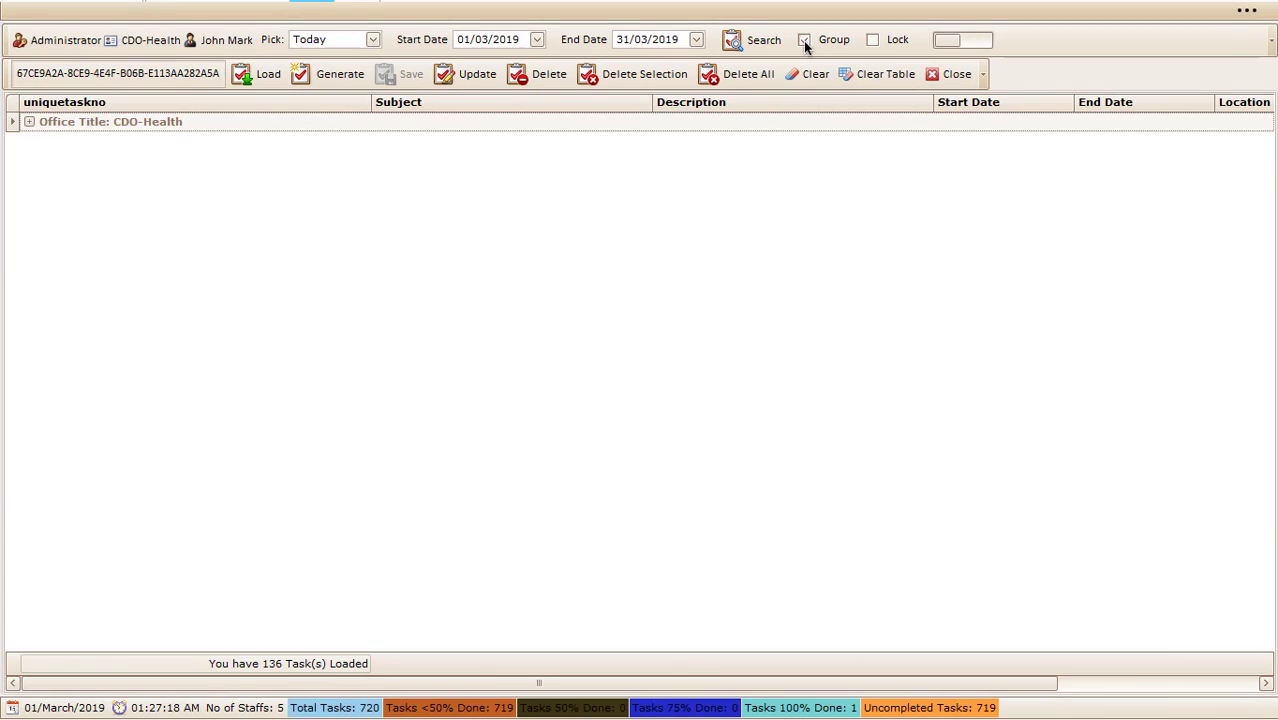
{"action": "left_click", "coordinate": [804, 41]}
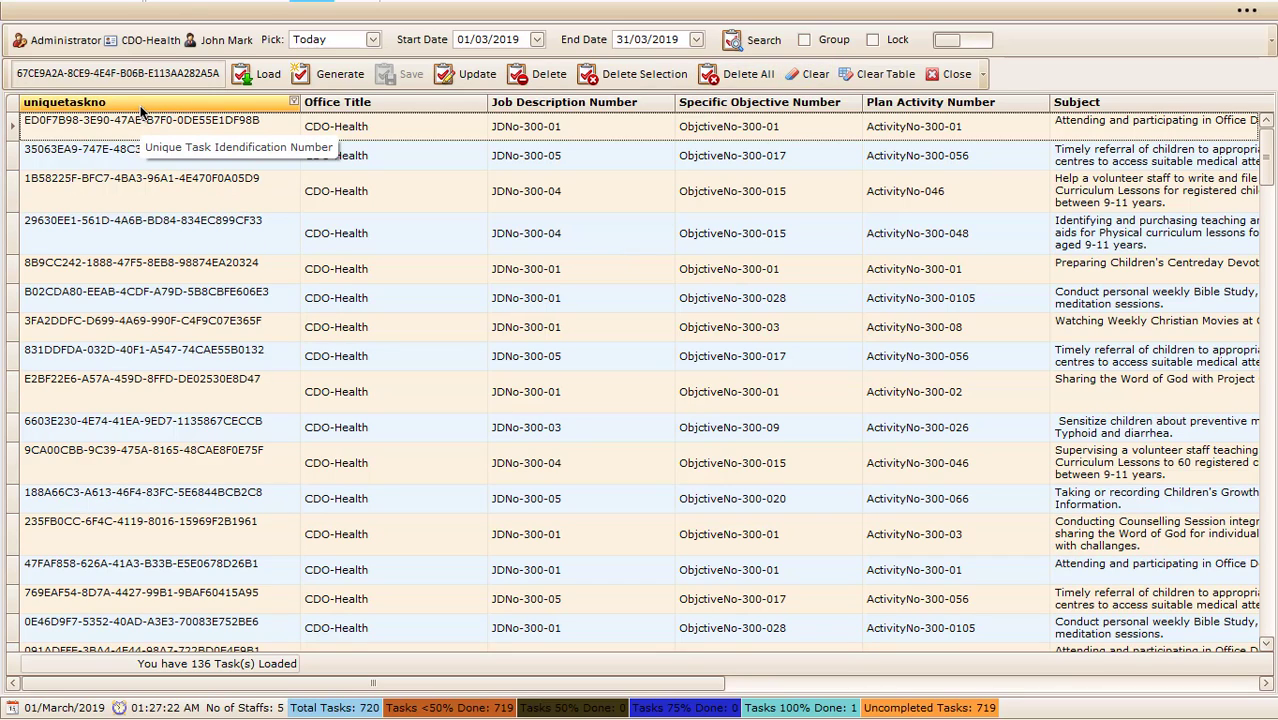
Lock and unlock the uniquetaskno column, and show the edit controls beside the task table again.
{"action": "left_click", "coordinate": [873, 40]}
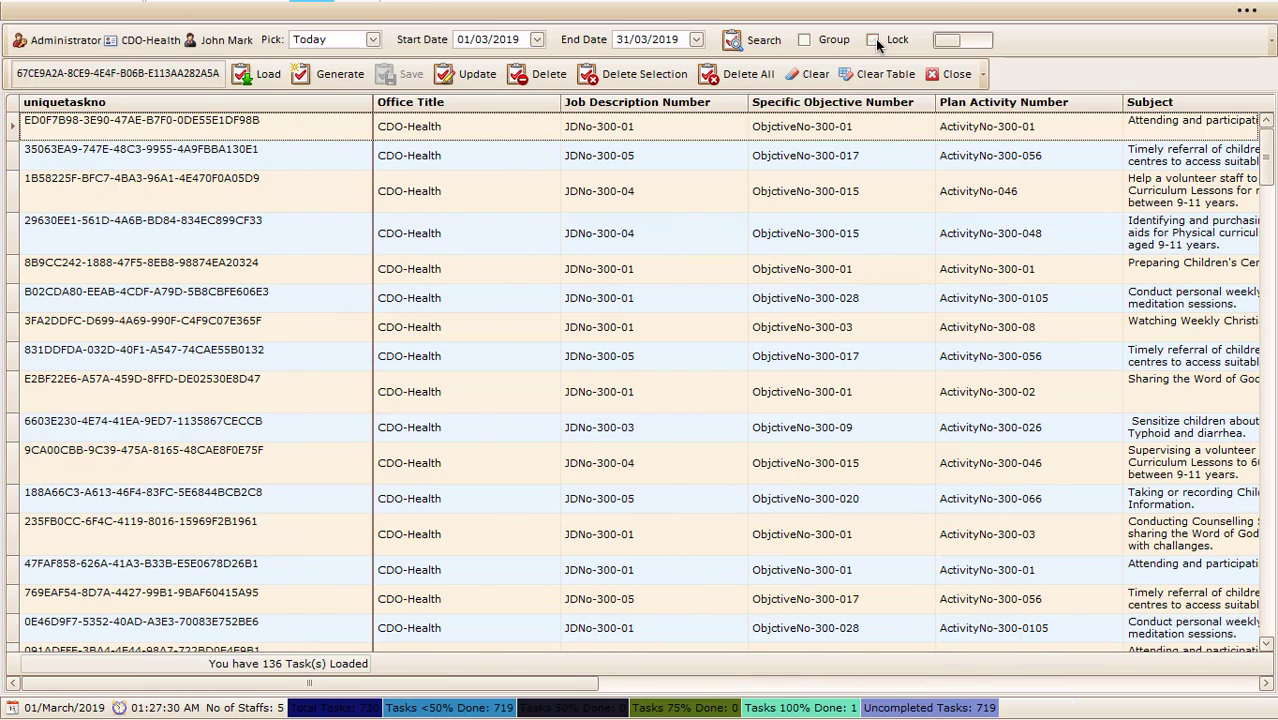
{"action": "left_click", "coordinate": [877, 40]}
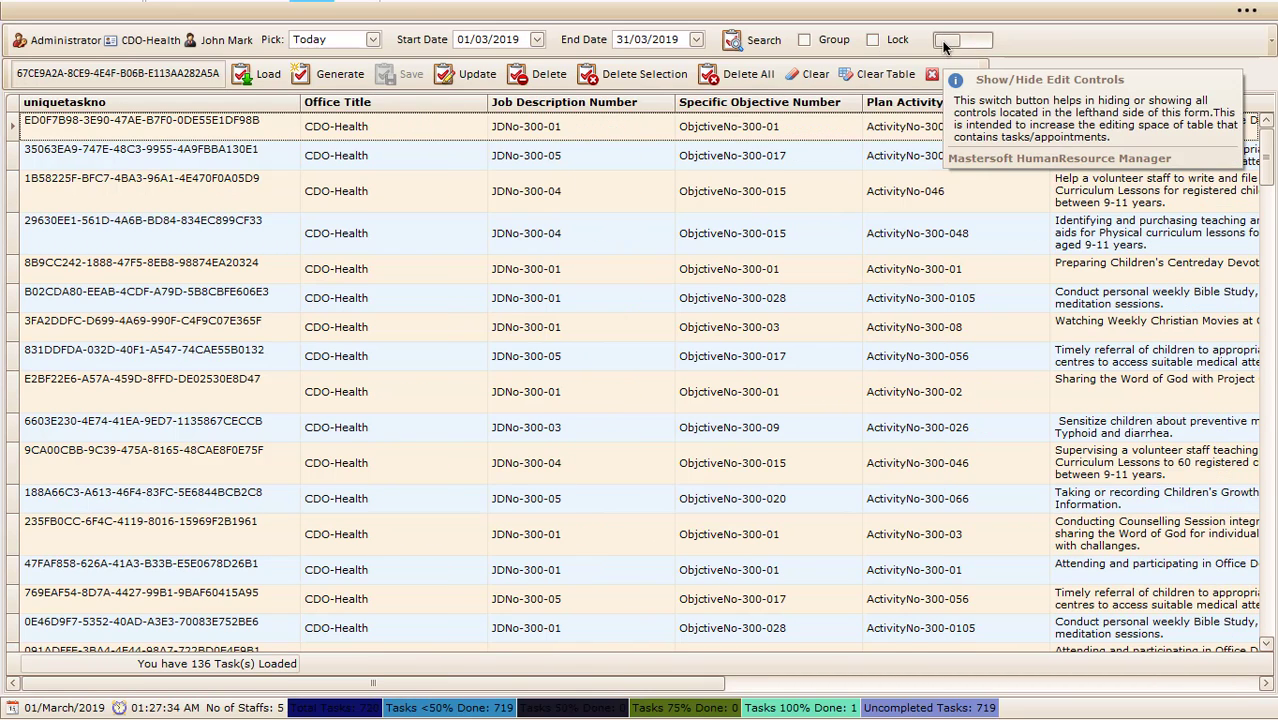
{"action": "left_click", "coordinate": [945, 42]}
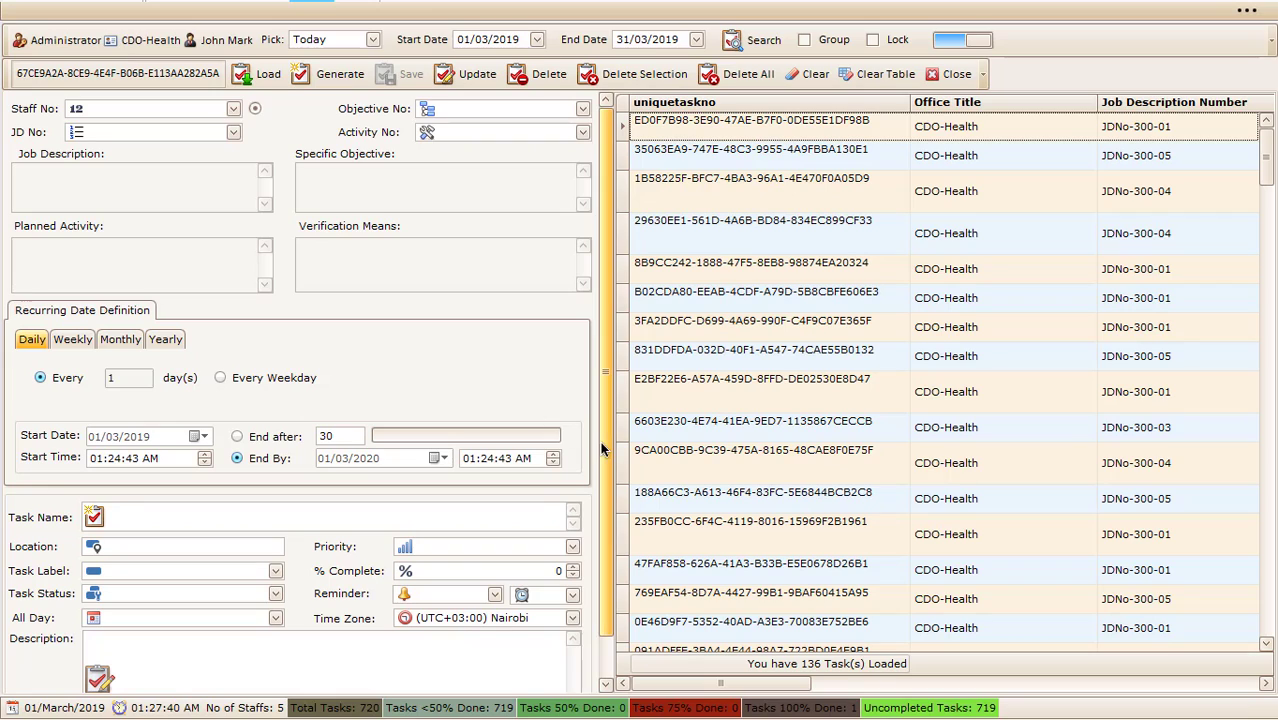
{"action": "left_click_drag", "start_coordinate": [601, 443], "coordinate": [609, 409]}
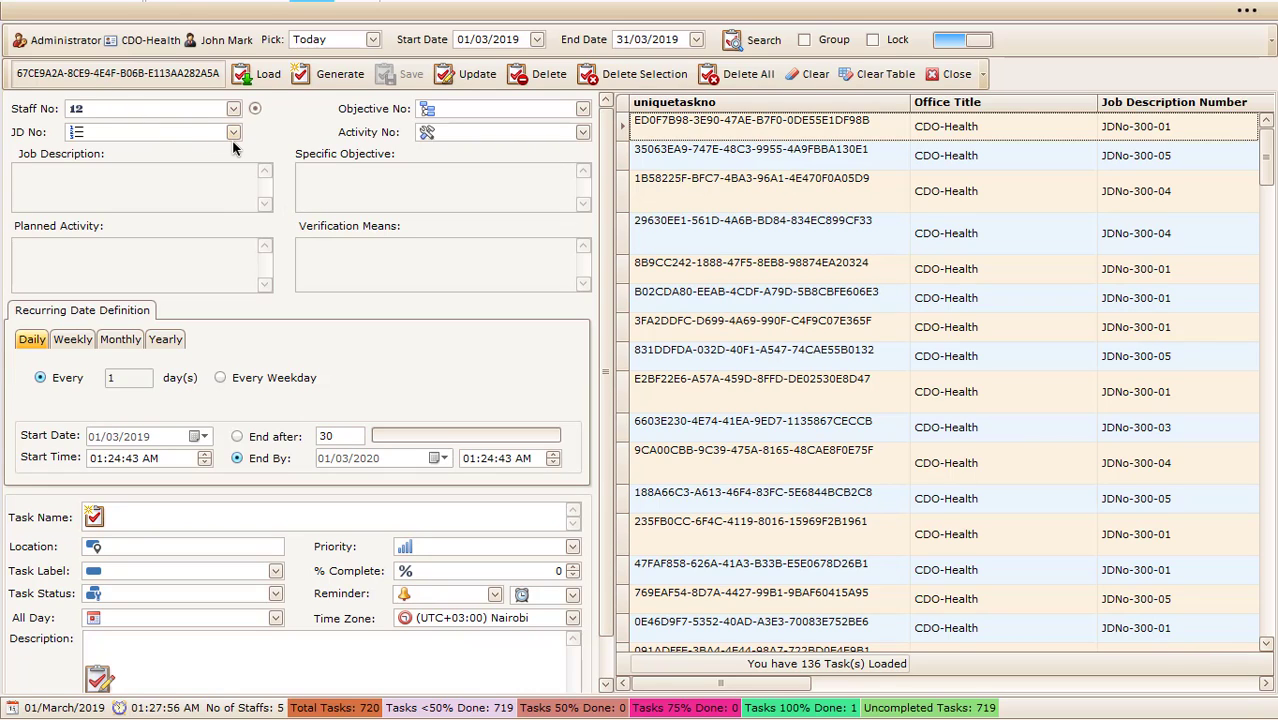
Load all tasks into the table and select the task whose unique number starts with CF14B18A.
{"action": "left_click", "coordinate": [265, 72]}
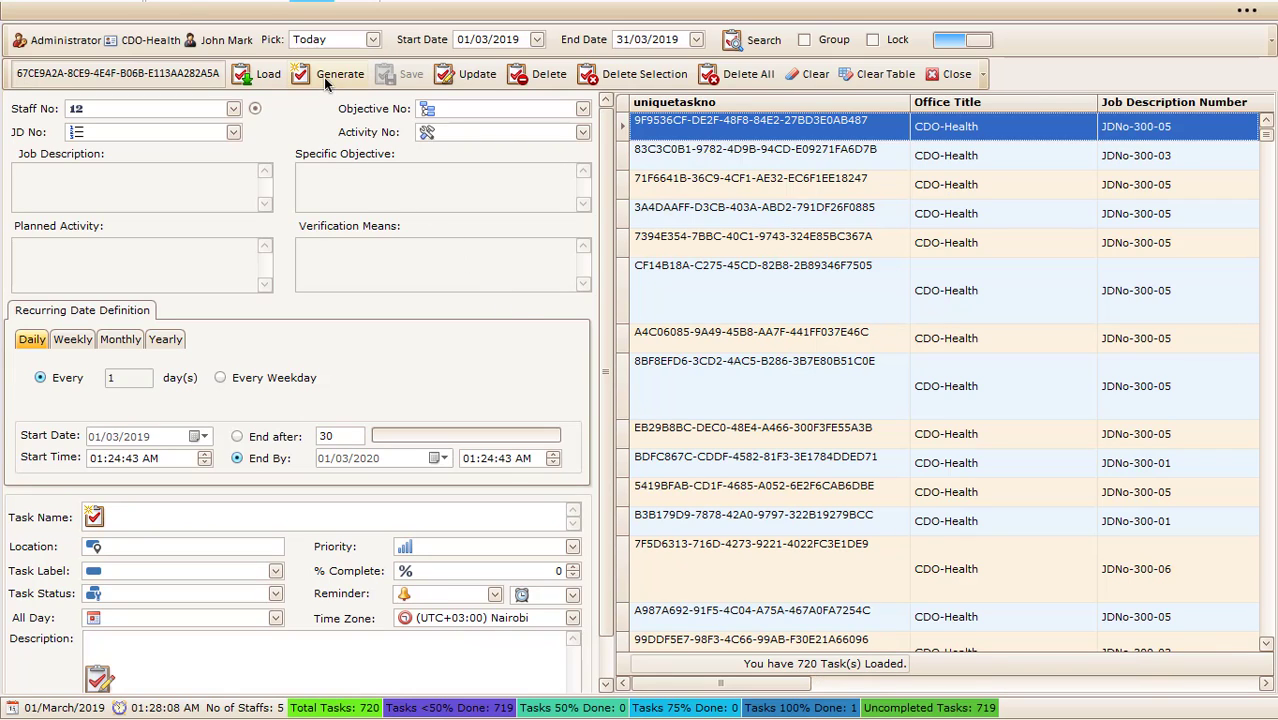
{"action": "left_click", "coordinate": [756, 273]}
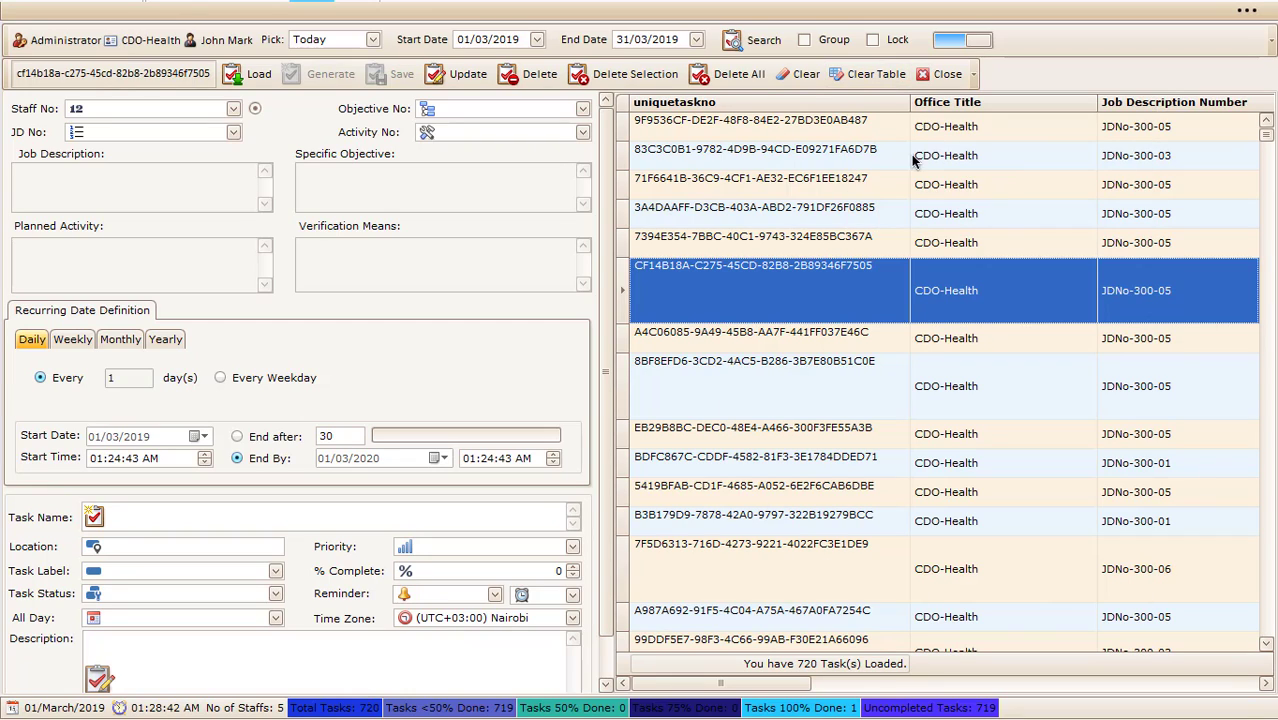
Clear all rows from the task table and reset the task entry form's fields.
{"action": "left_click", "coordinate": [853, 82]}
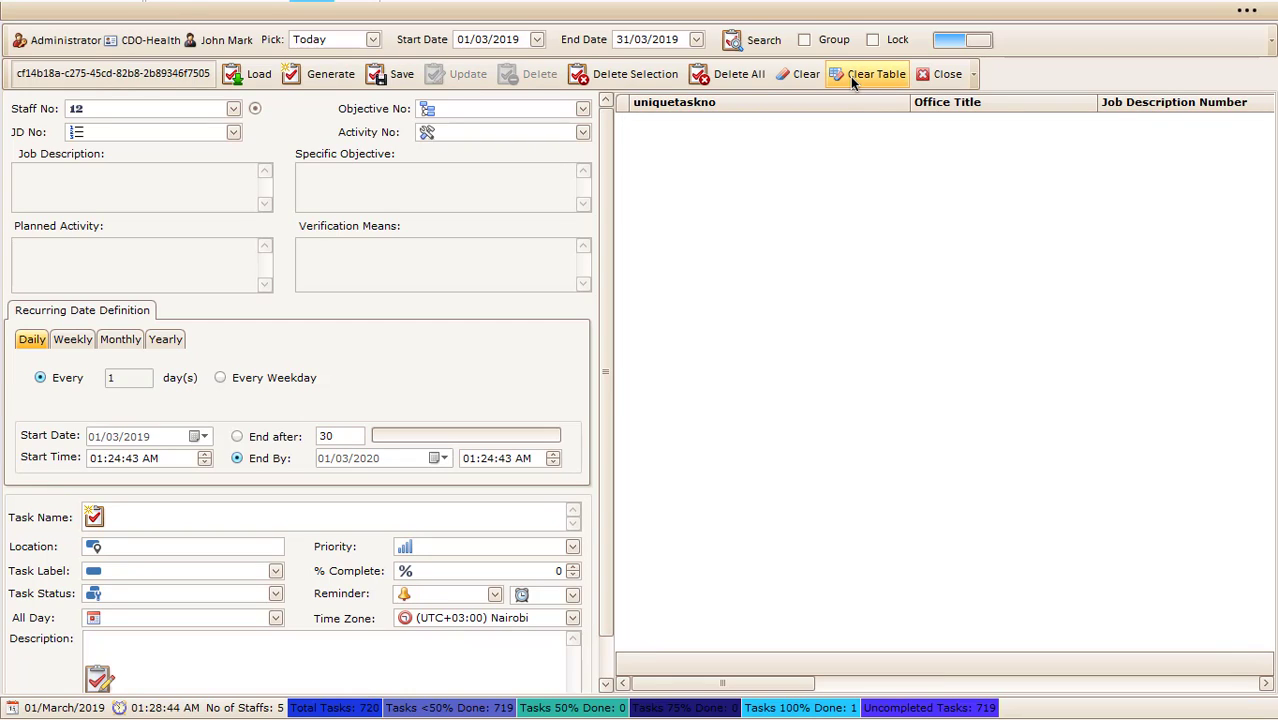
{"action": "left_click_drag", "start_coordinate": [800, 684], "coordinate": [659, 686]}
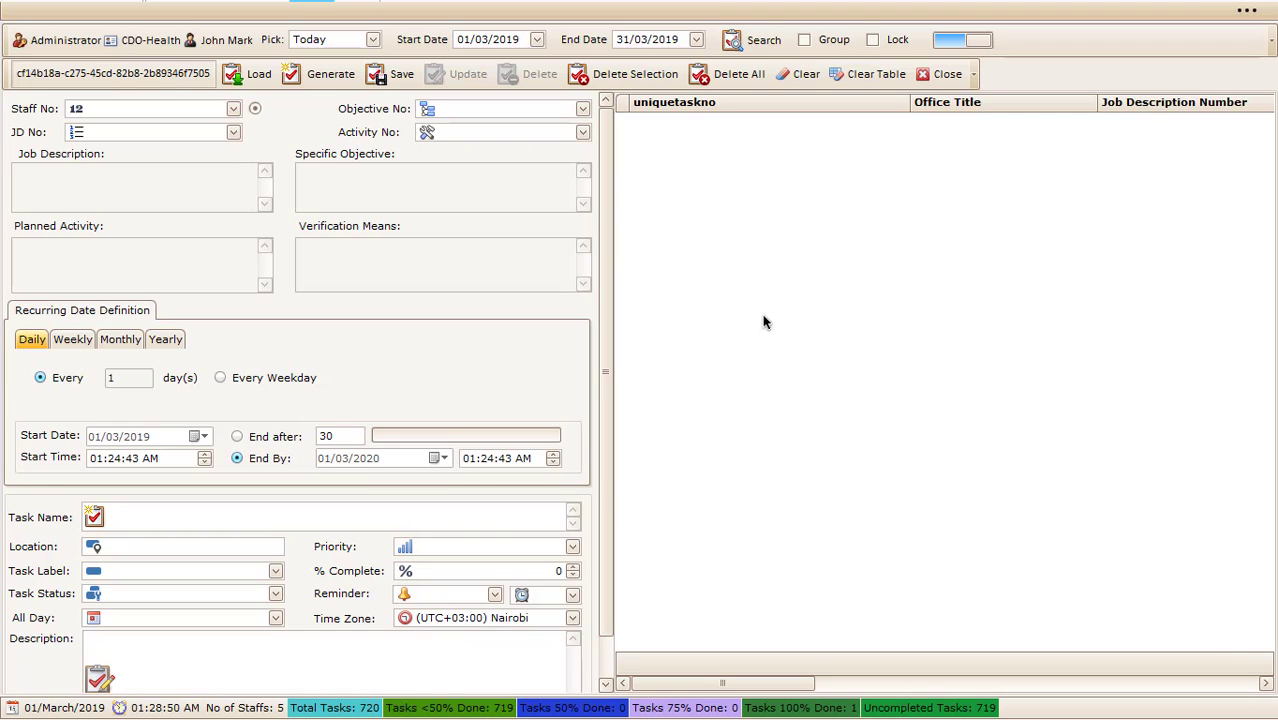
{"action": "left_click", "coordinate": [799, 80]}
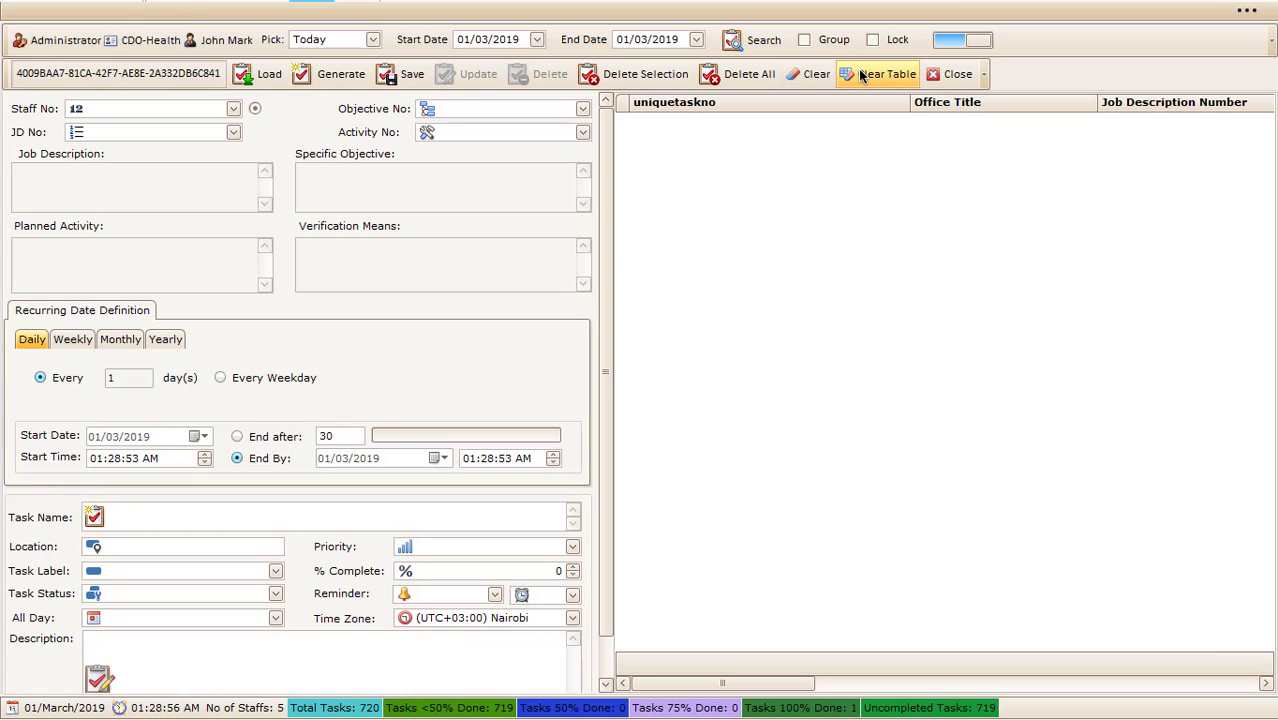
{"action": "left_click", "coordinate": [807, 76]}
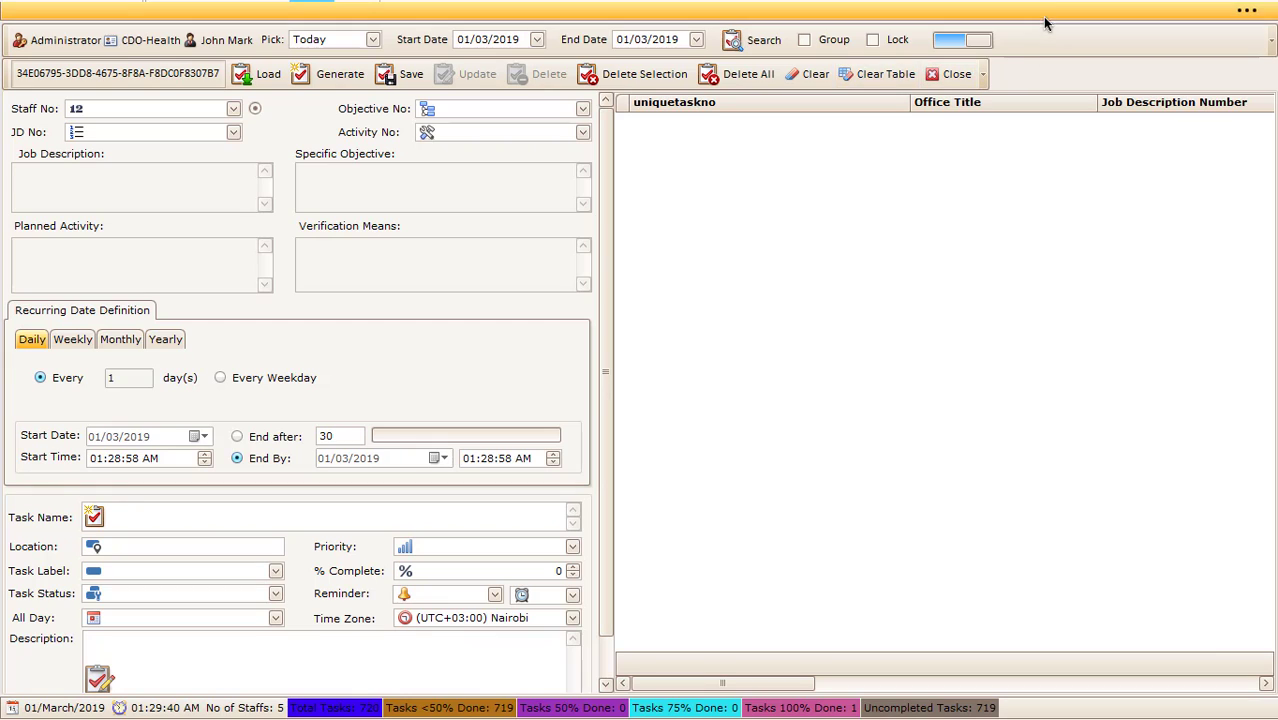
Set the hidden ribbon to always show its tabs and commands.
{"action": "left_click", "coordinate": [1047, 14]}
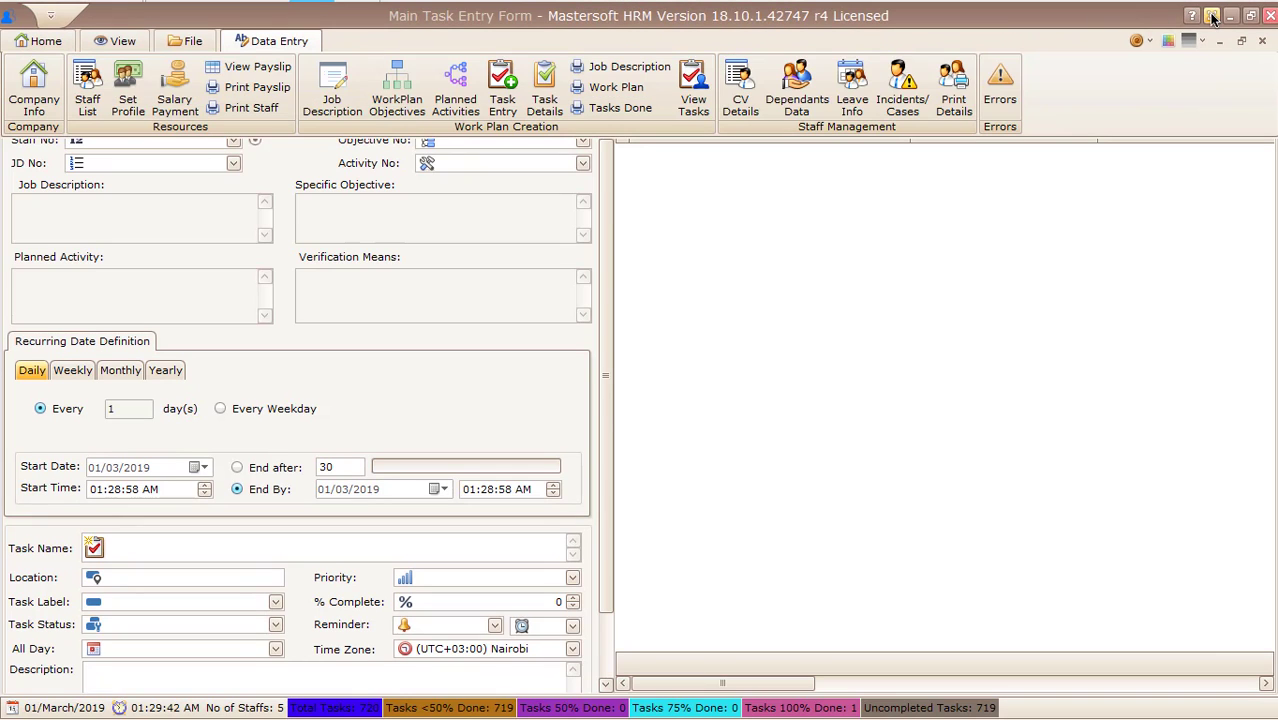
{"action": "left_click", "coordinate": [1212, 16]}
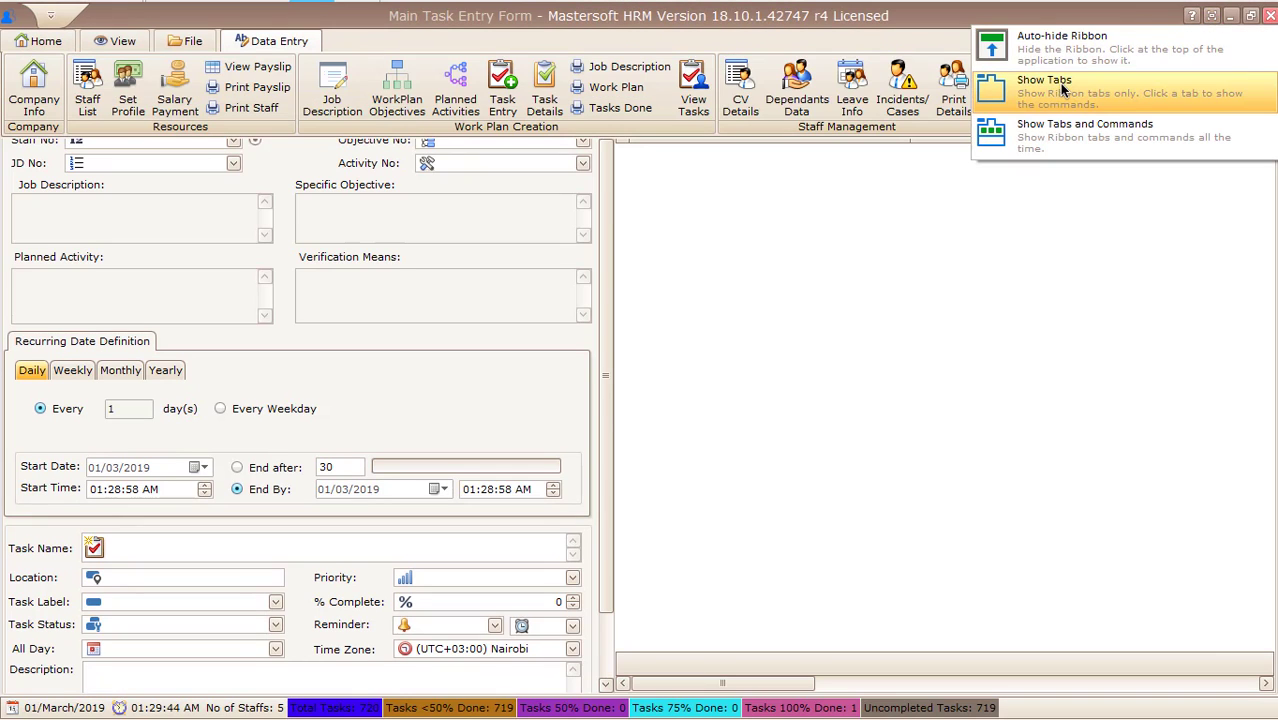
{"action": "left_click", "coordinate": [1055, 133]}
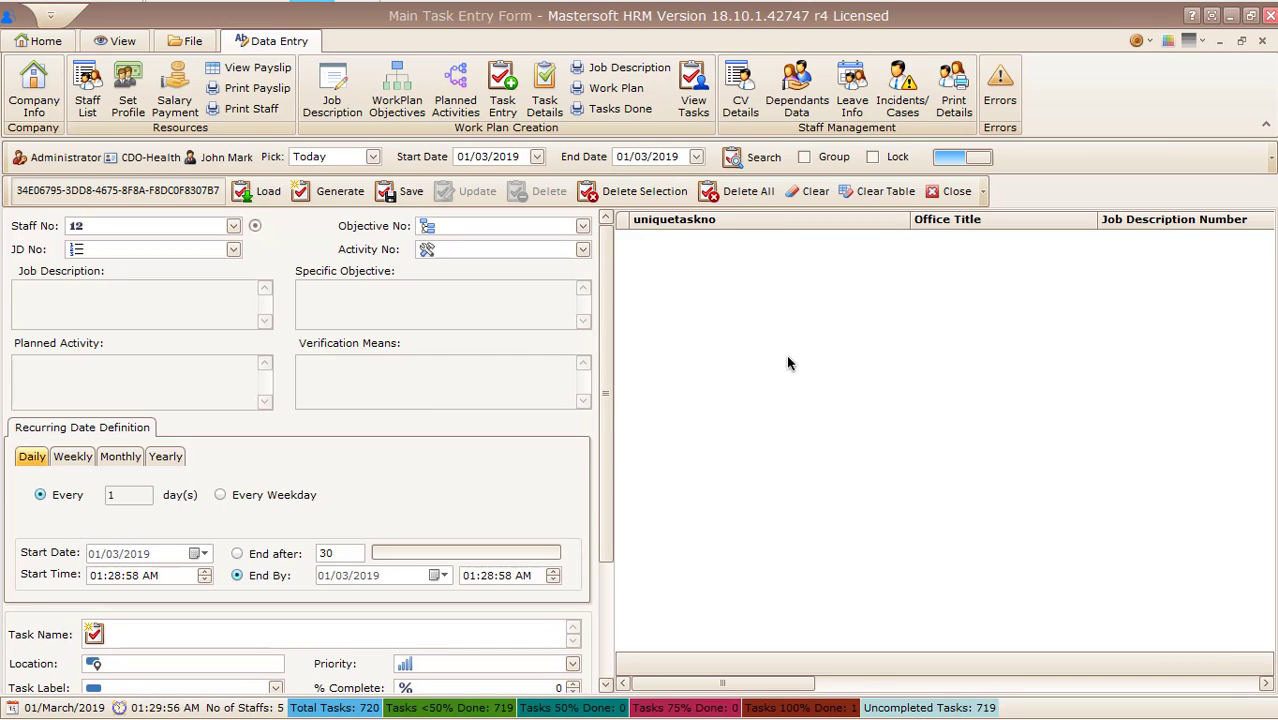
Minimize the Main Task Entry Form and display the Home day schedule to view the Office Devotions task's information.
{"action": "left_click", "coordinate": [1241, 40]}
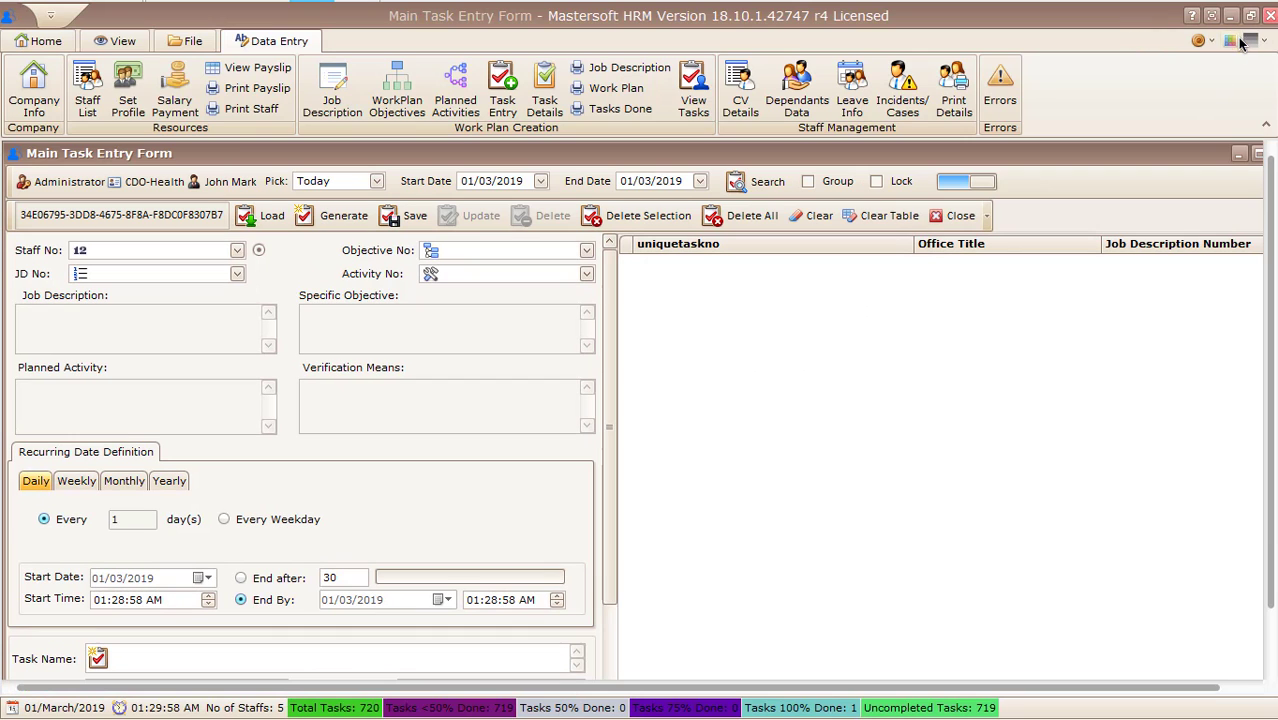
{"action": "left_click", "coordinate": [1240, 155]}
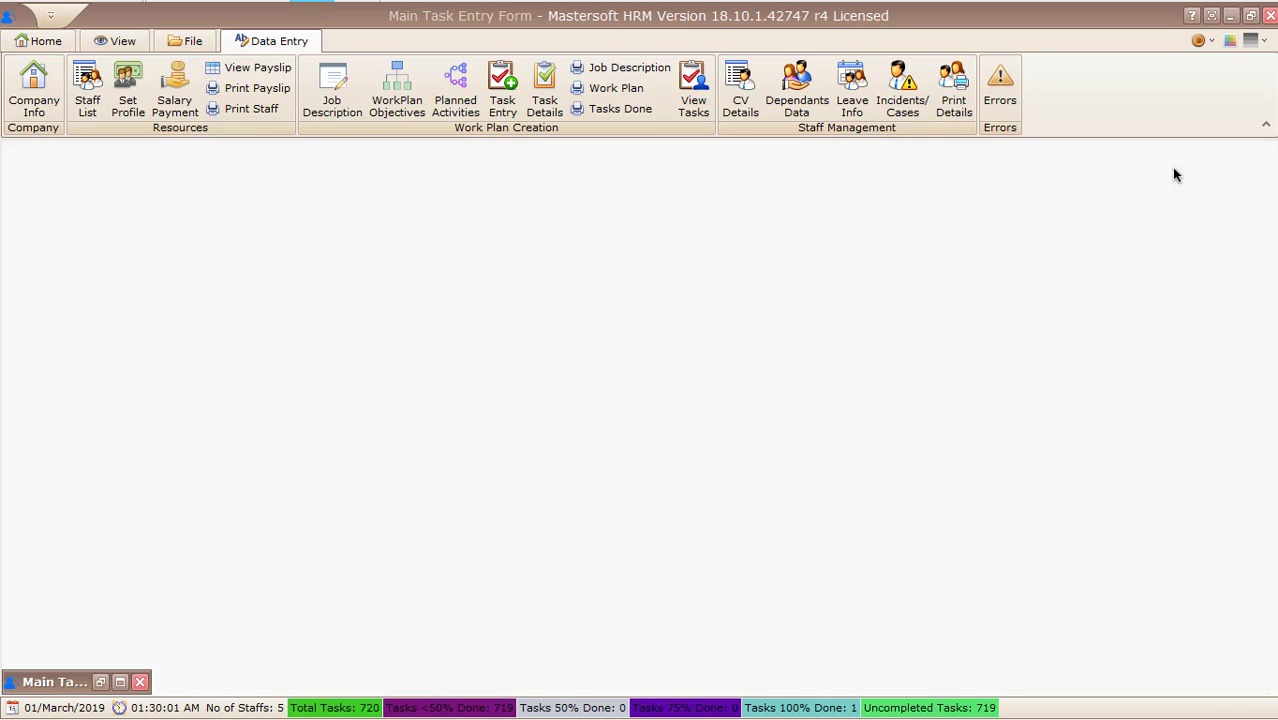
{"action": "left_click", "coordinate": [44, 41]}
{"action": "mouse_move", "coordinate": [400, 255]}
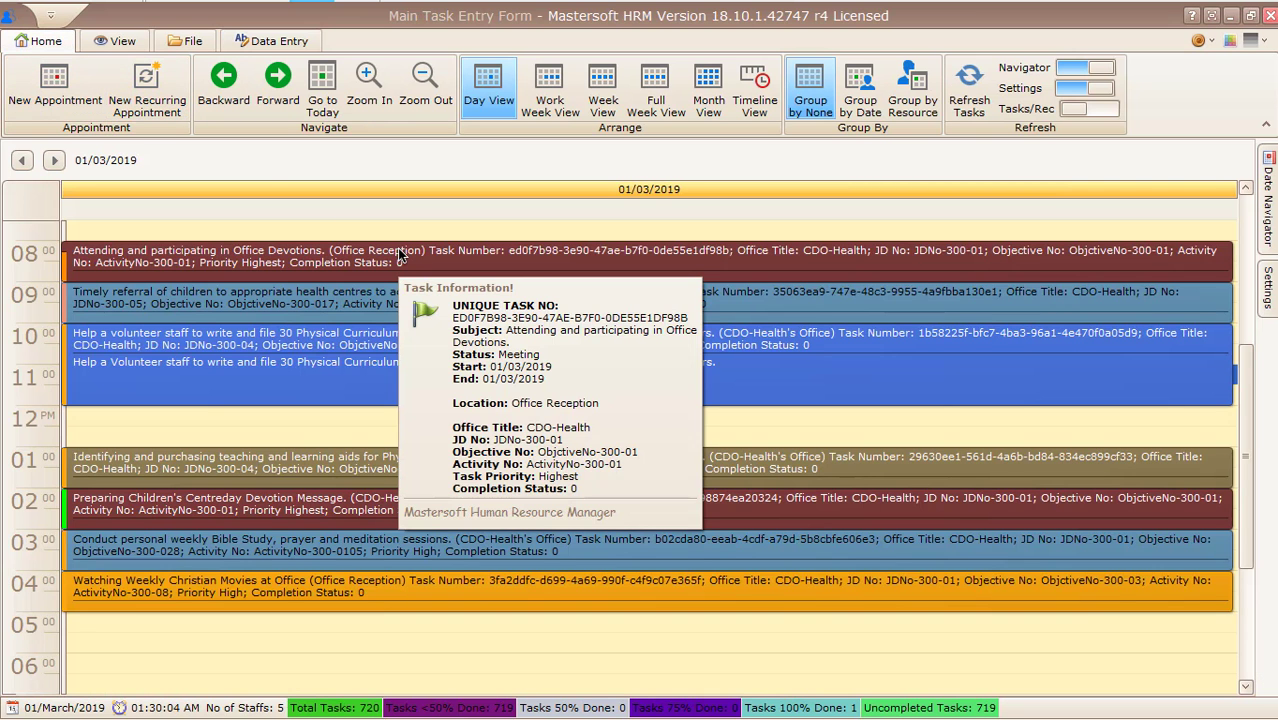